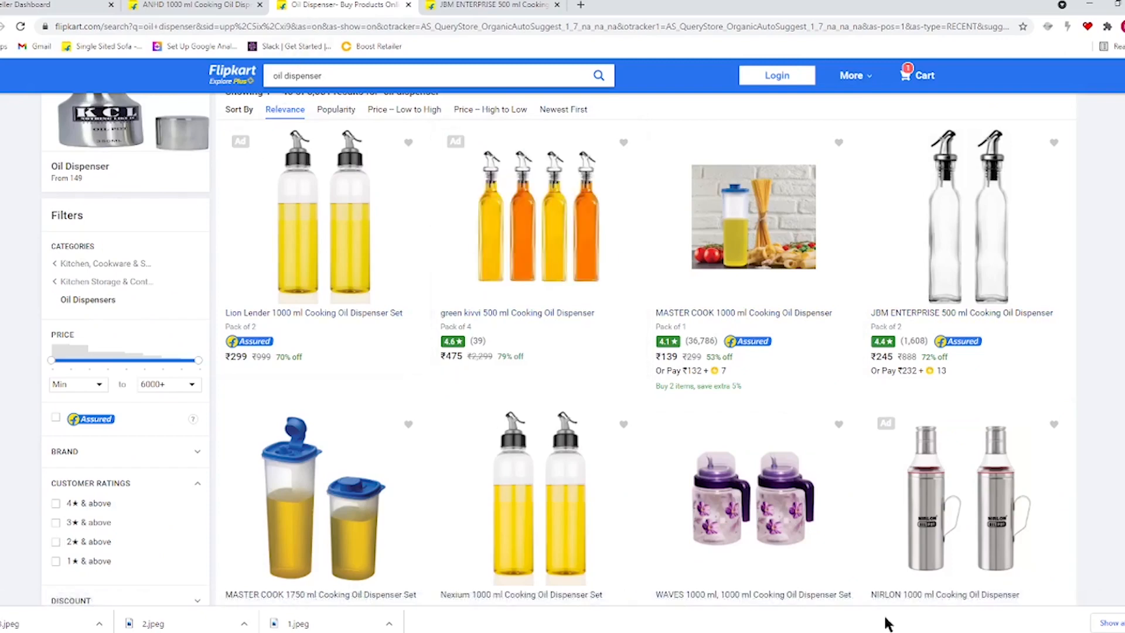
{"action": "scroll", "coordinate": [775, 365], "scroll_direction": "up", "scroll_amount": 1}
{"action": "scroll", "coordinate": [775, 365], "scroll_direction": "up", "scroll_amount": 1}
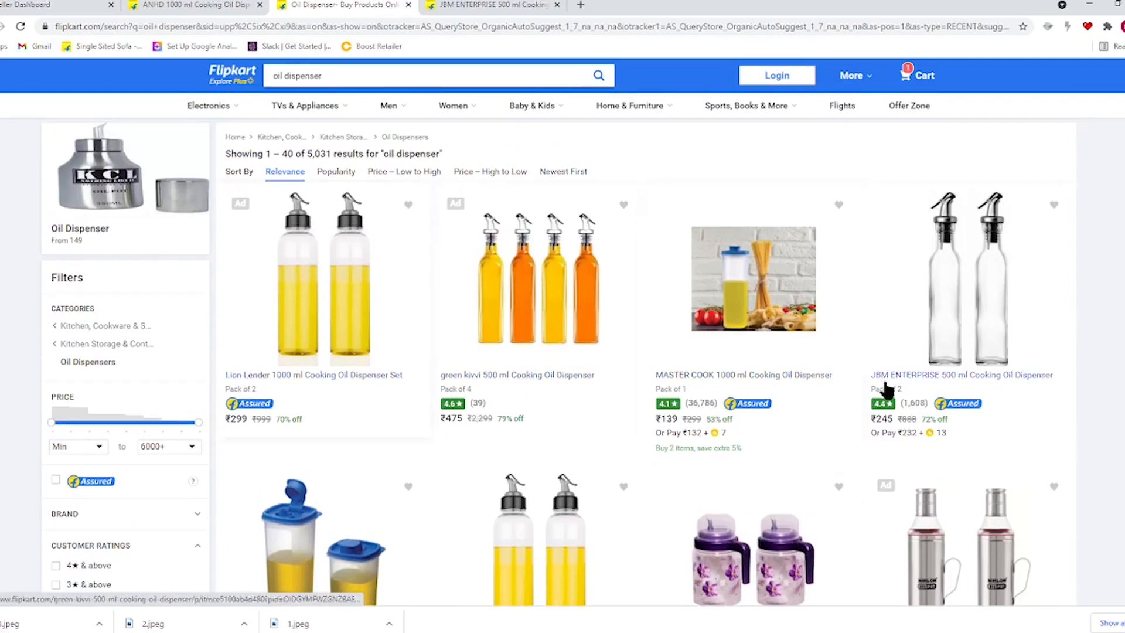
{"action": "left_click", "coordinate": [387, 76]}
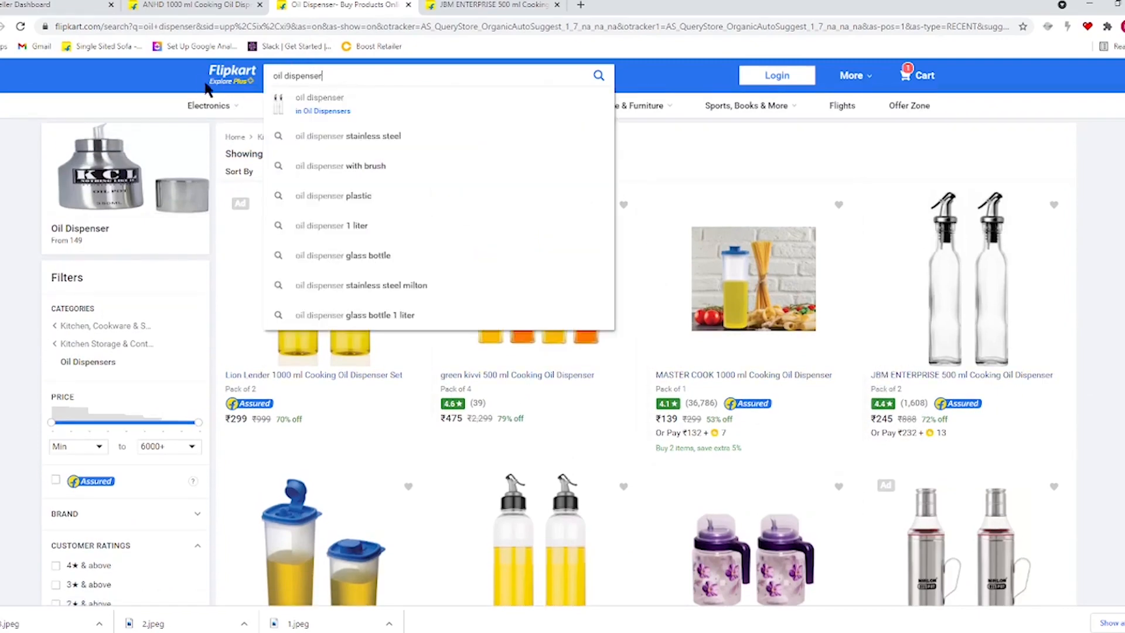
{"action": "left_click", "coordinate": [594, 216]}
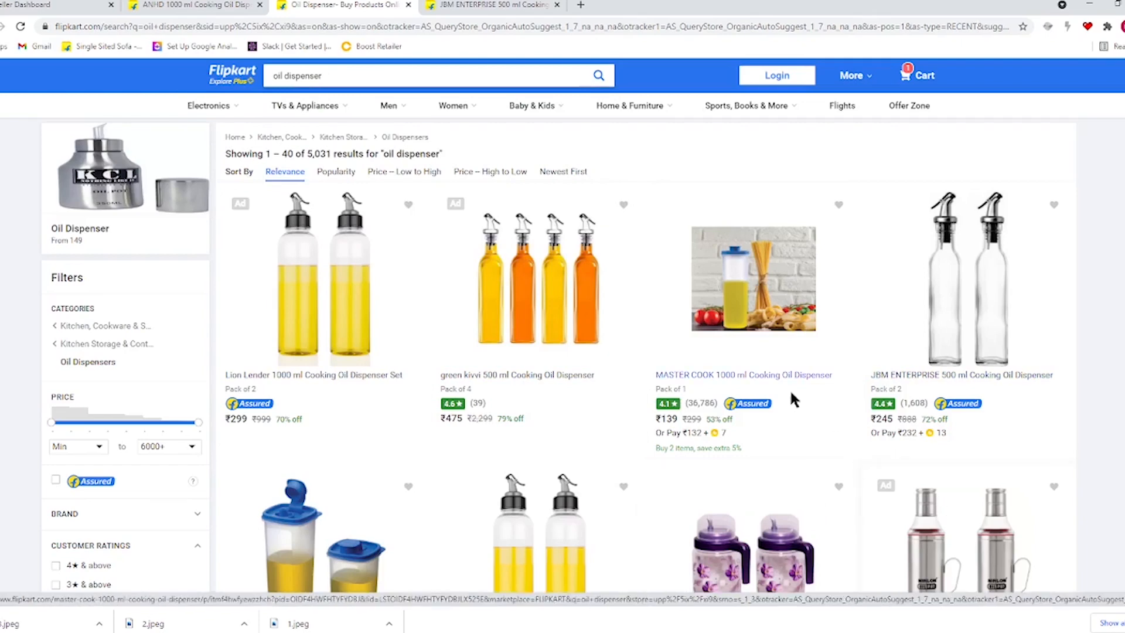
Open the JBM ENTERPRISE 500 ml oil dispenser product page in a new tab and copy "Oil Dispenser" from its title
{"action": "middle_click", "coordinate": [962, 364]}
{"action": "left_click", "coordinate": [670, 11]}
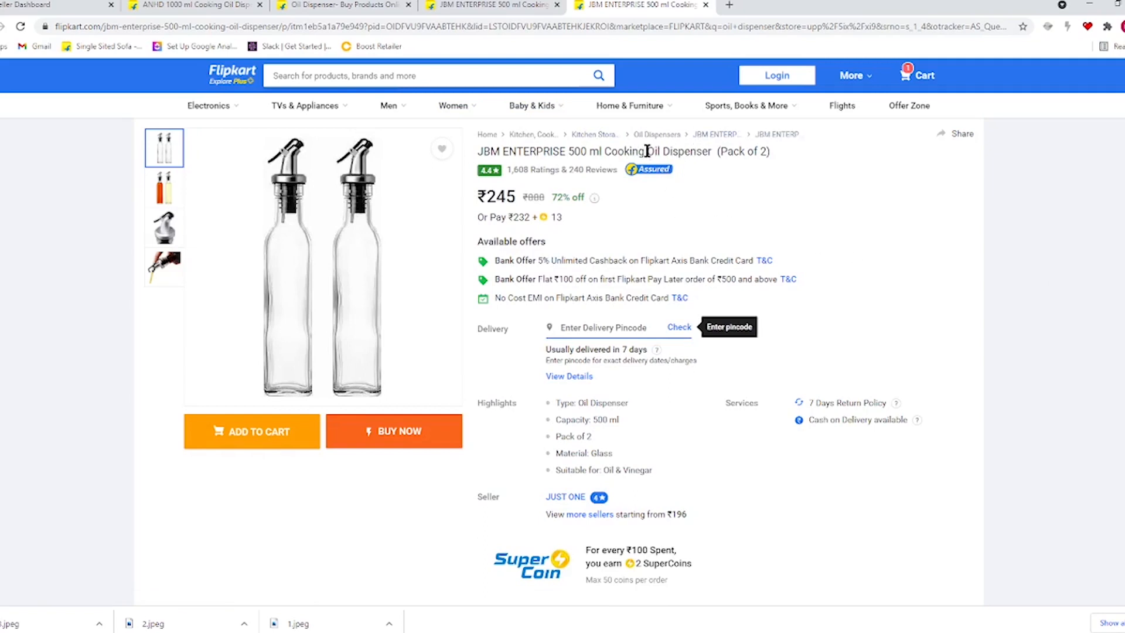
{"action": "left_click_drag", "start_coordinate": [647, 151], "coordinate": [712, 151]}
{"action": "key", "text": "ctrl+c"}
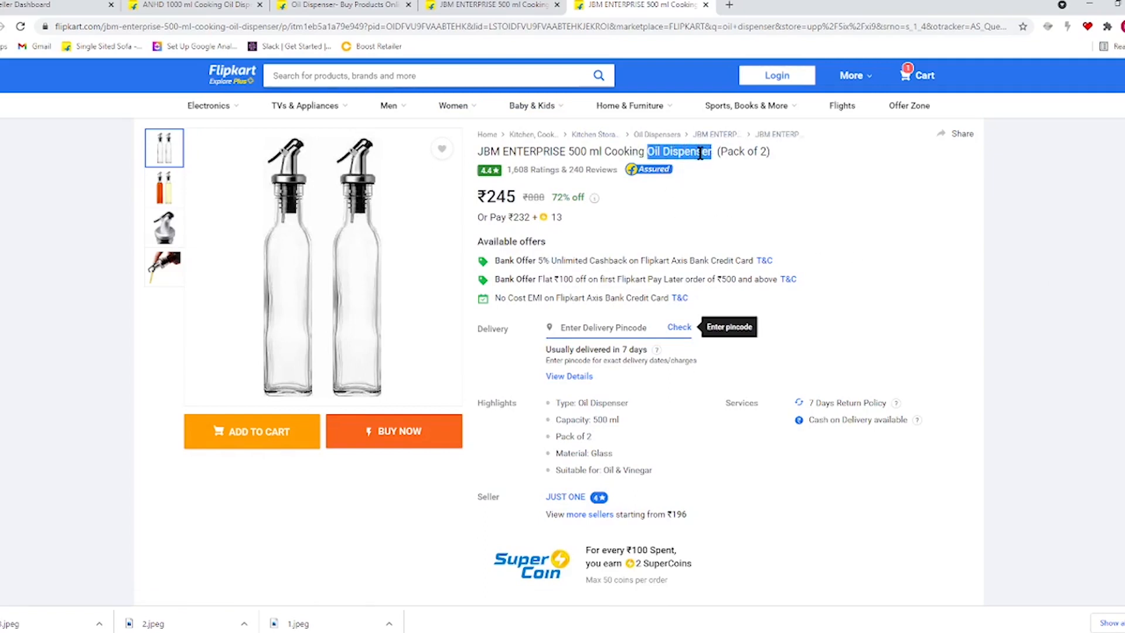
Start a single new listing in the Flipkart seller dashboard and choose the Household Care & Supplies / Home Organizers & Storage / Oil Dispenser category
{"action": "left_click", "coordinate": [44, 5]}
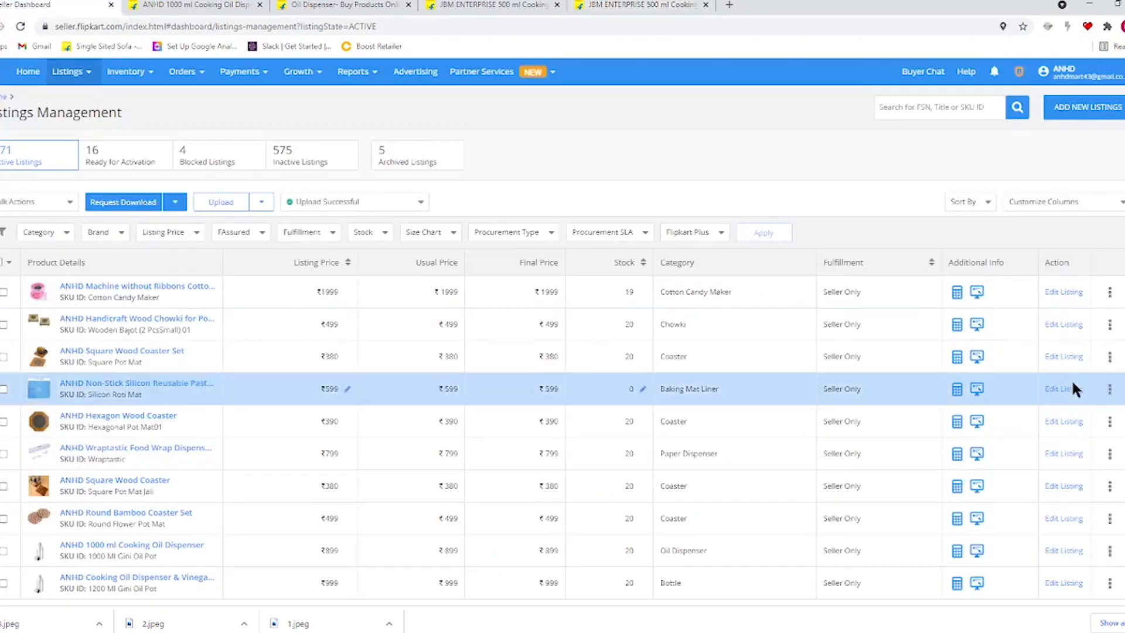
{"action": "left_click", "coordinate": [1072, 111]}
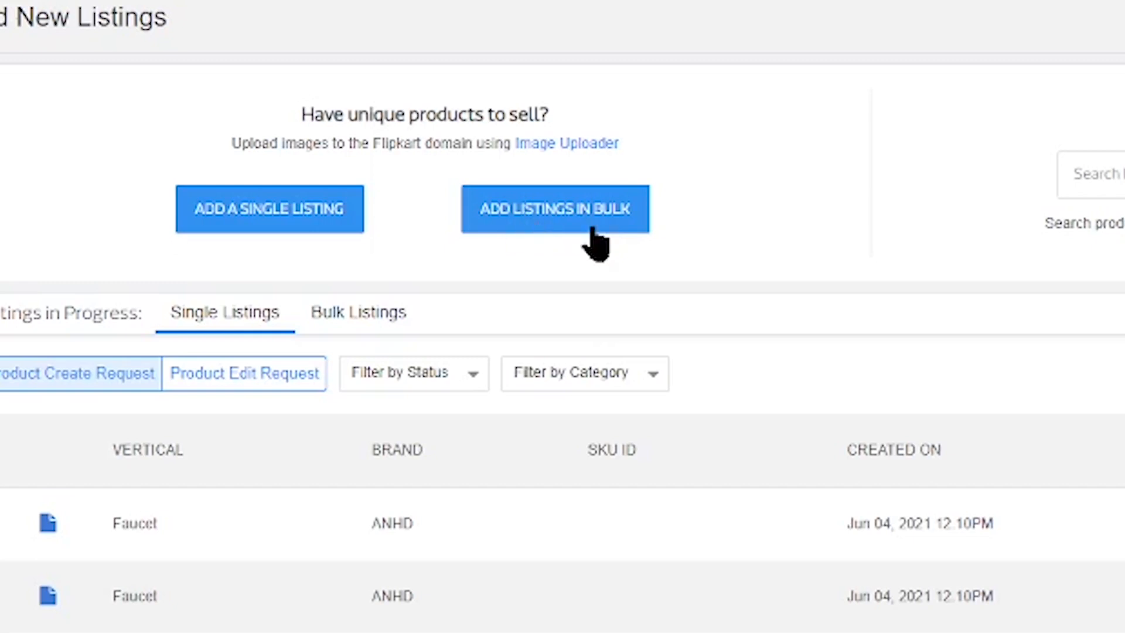
{"action": "left_click", "coordinate": [256, 214]}
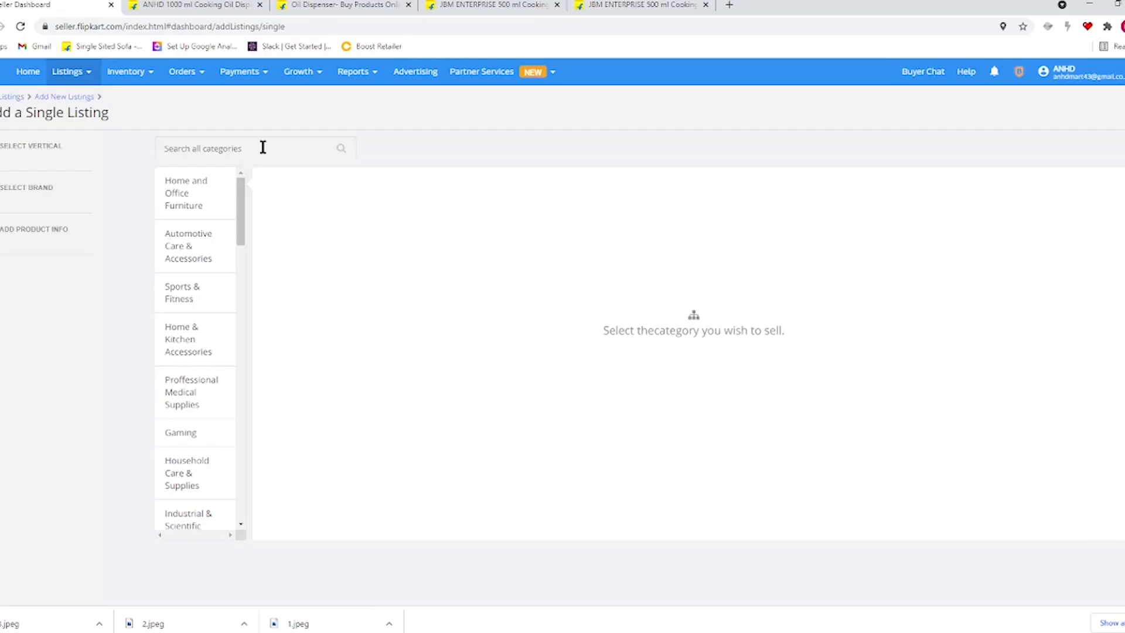
{"action": "key", "text": "ctrl+v"}
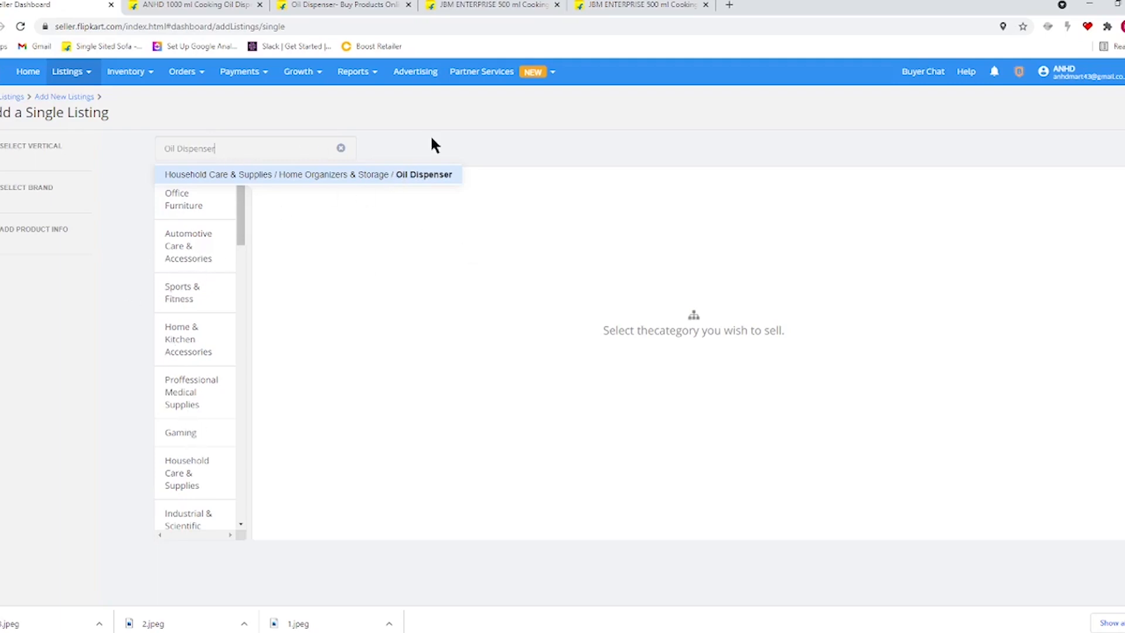
{"action": "left_click", "coordinate": [360, 176]}
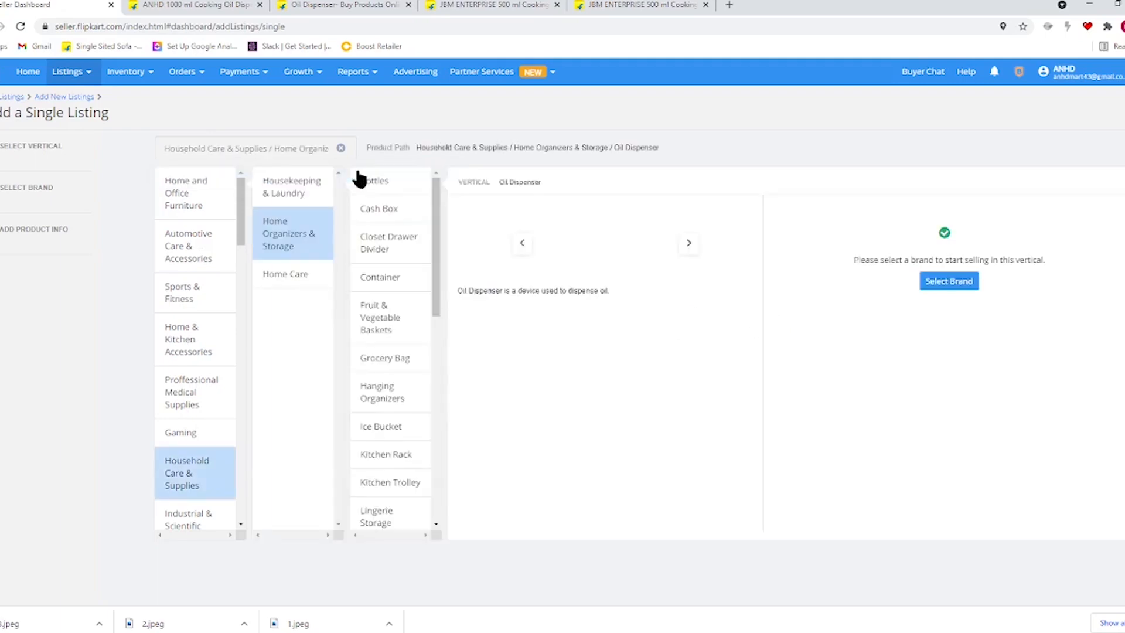
Select the recently used brand ANHD for the oil dispenser and create a new listing under it
{"action": "left_click", "coordinate": [949, 282]}
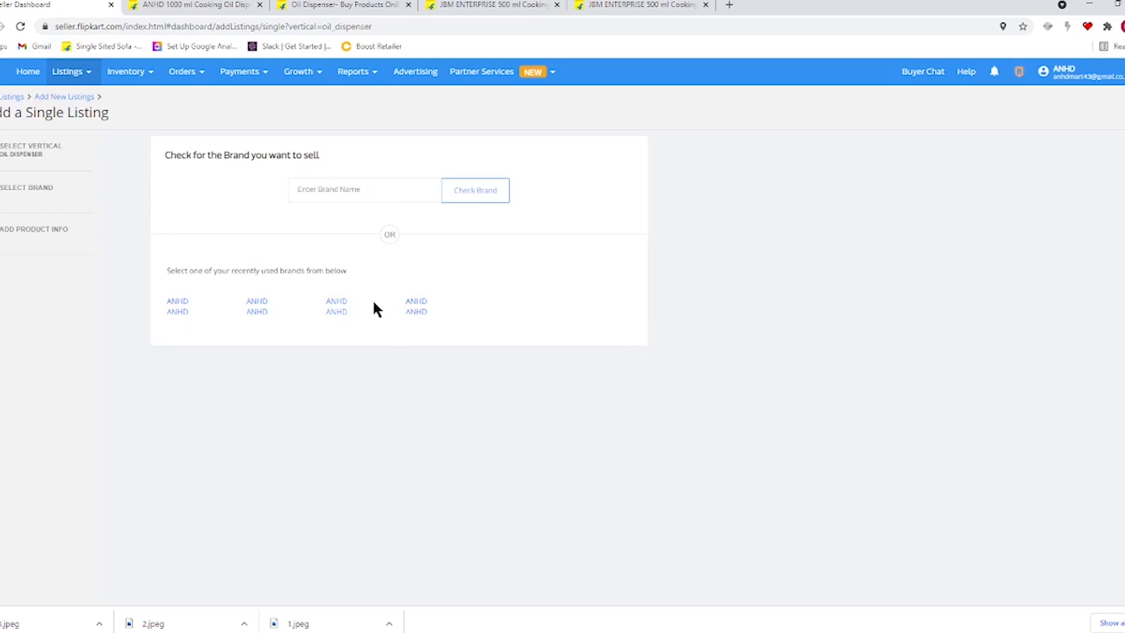
{"action": "left_click", "coordinate": [334, 304]}
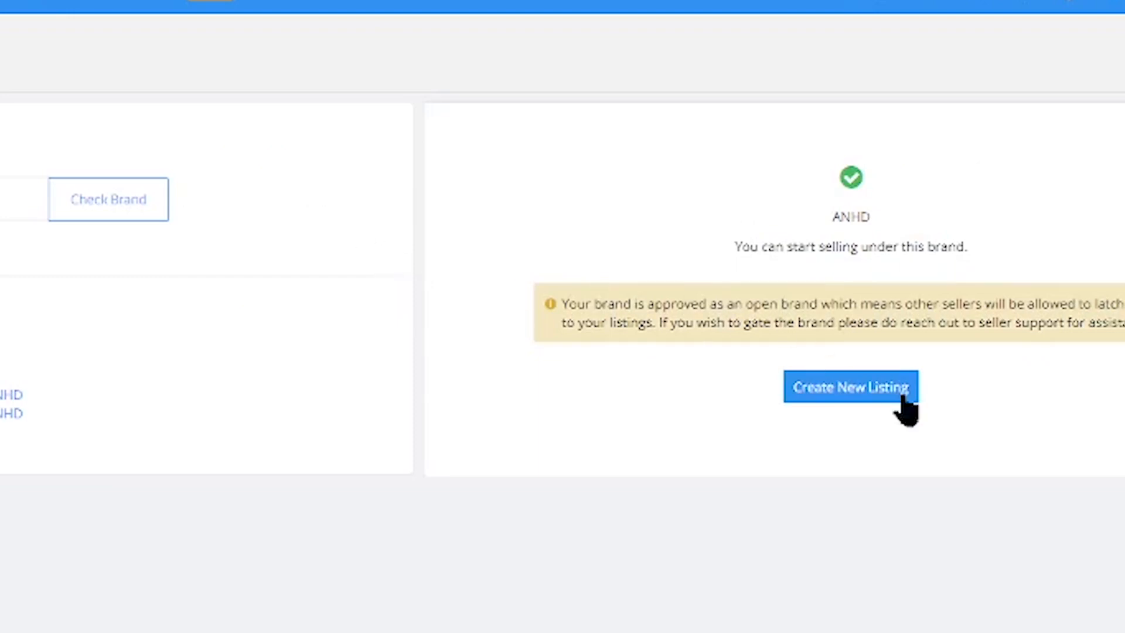
{"action": "left_click", "coordinate": [873, 396]}
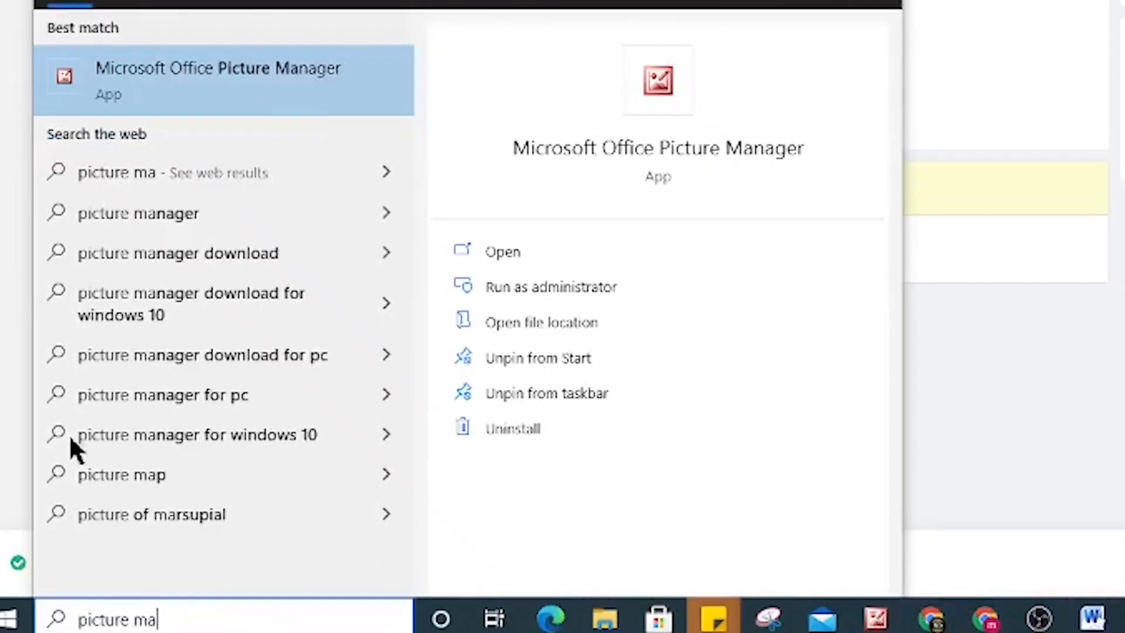
Open Microsoft Office Picture Manager and look through the bottle photos 1, 2 and 3 in the test folder
{"action": "left_click", "coordinate": [223, 94]}
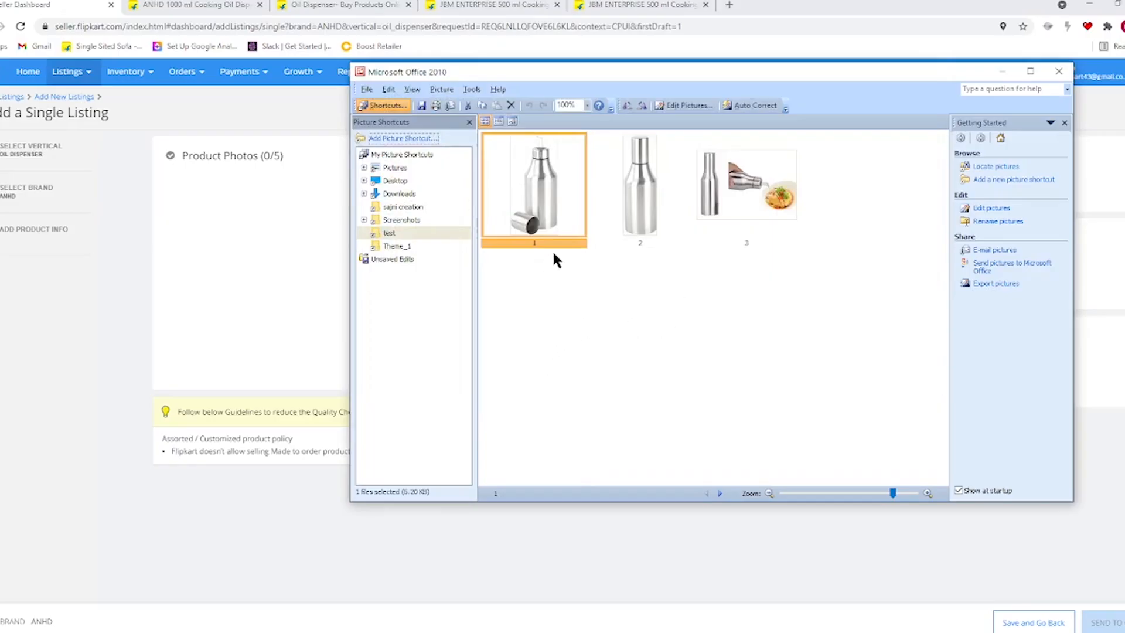
{"action": "left_click", "coordinate": [639, 191]}
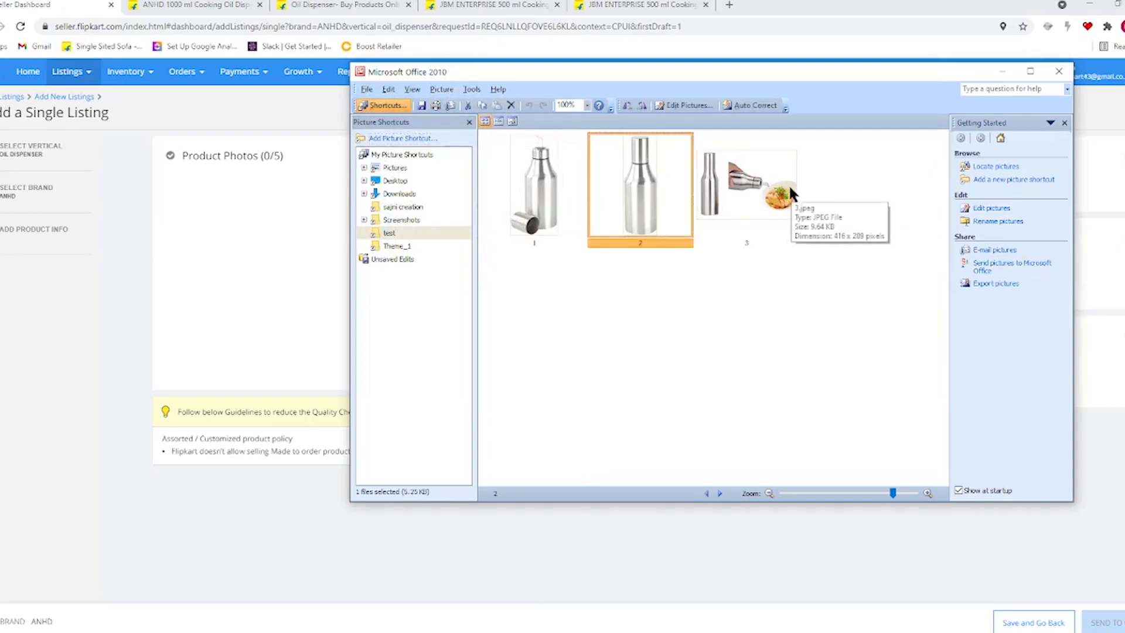
{"action": "left_click", "coordinate": [789, 184]}
{"action": "left_click", "coordinate": [533, 225]}
{"action": "left_click", "coordinate": [630, 212]}
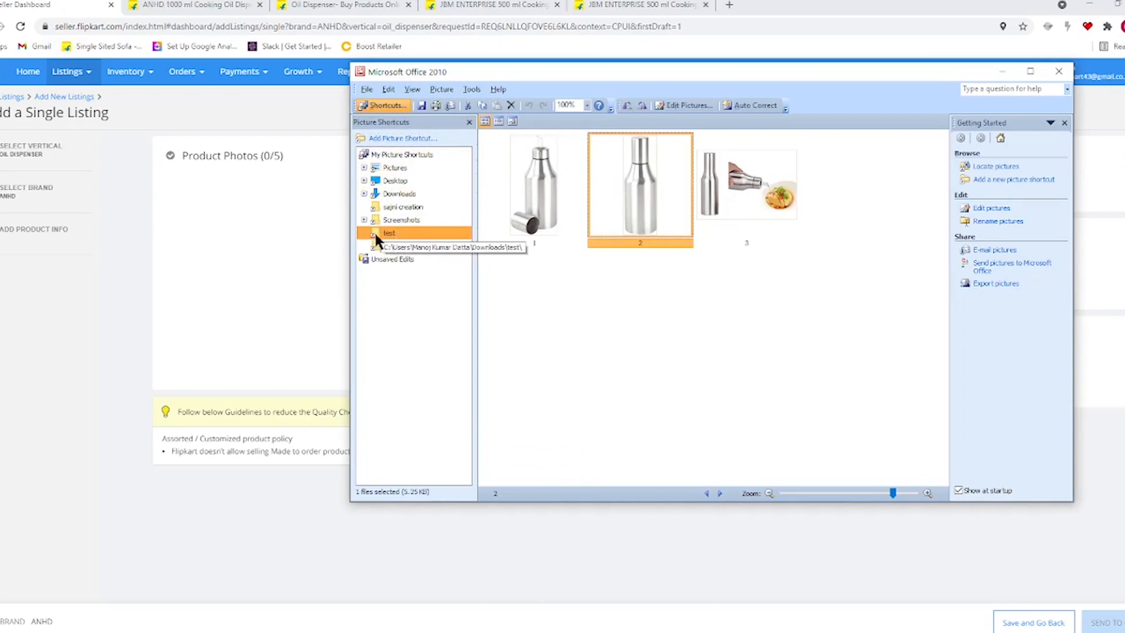
{"action": "left_click", "coordinate": [533, 200]}
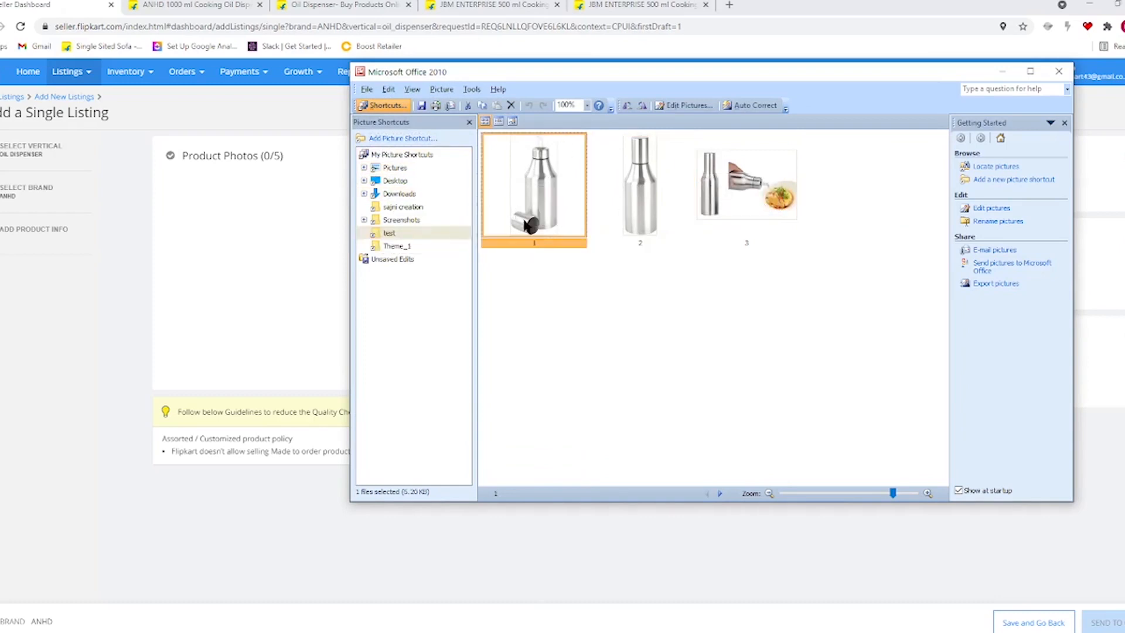
Resize all three photos in the test folder to a custom size of 2500 x 2500 pixels and save them
{"action": "key", "text": "ctrl+a"}
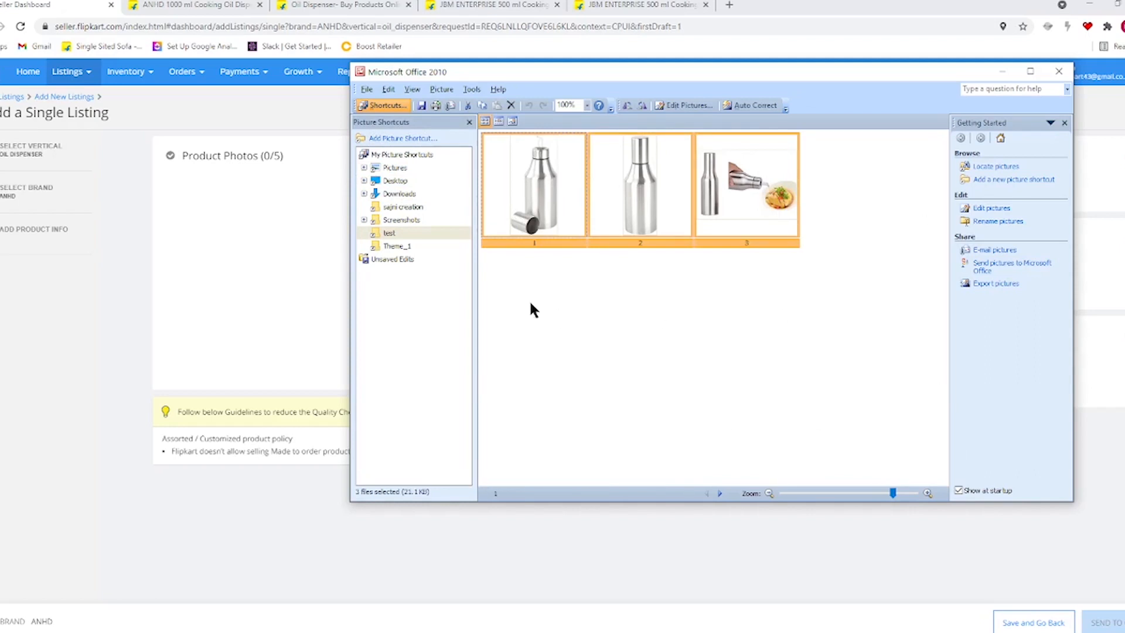
{"action": "left_click", "coordinate": [990, 210]}
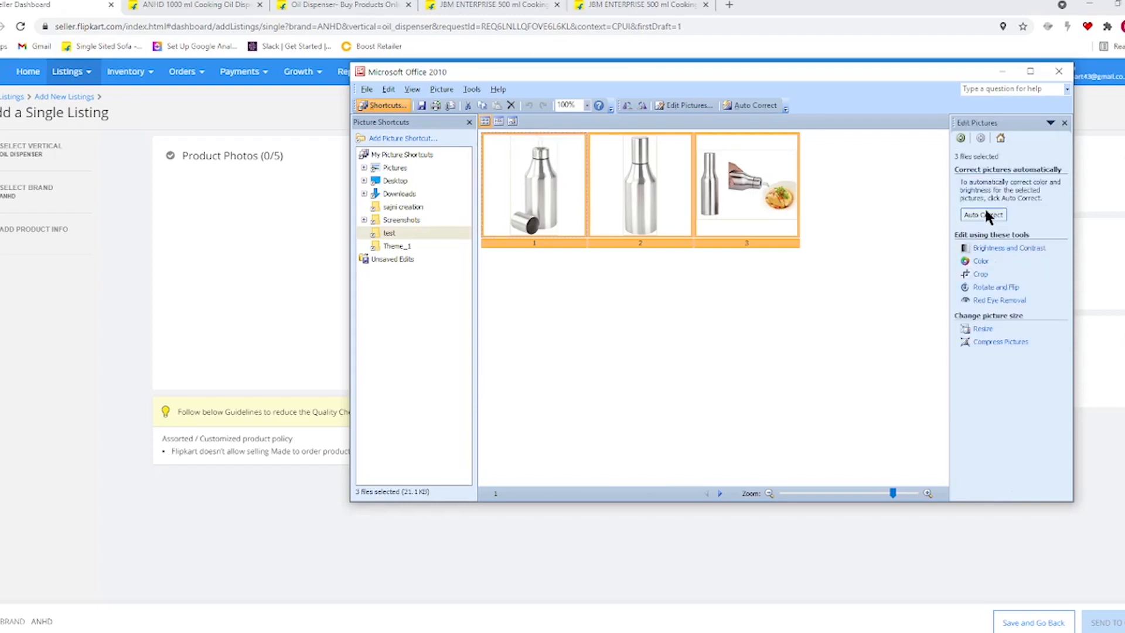
{"action": "left_click", "coordinate": [980, 330]}
{"action": "left_click", "coordinate": [982, 245]}
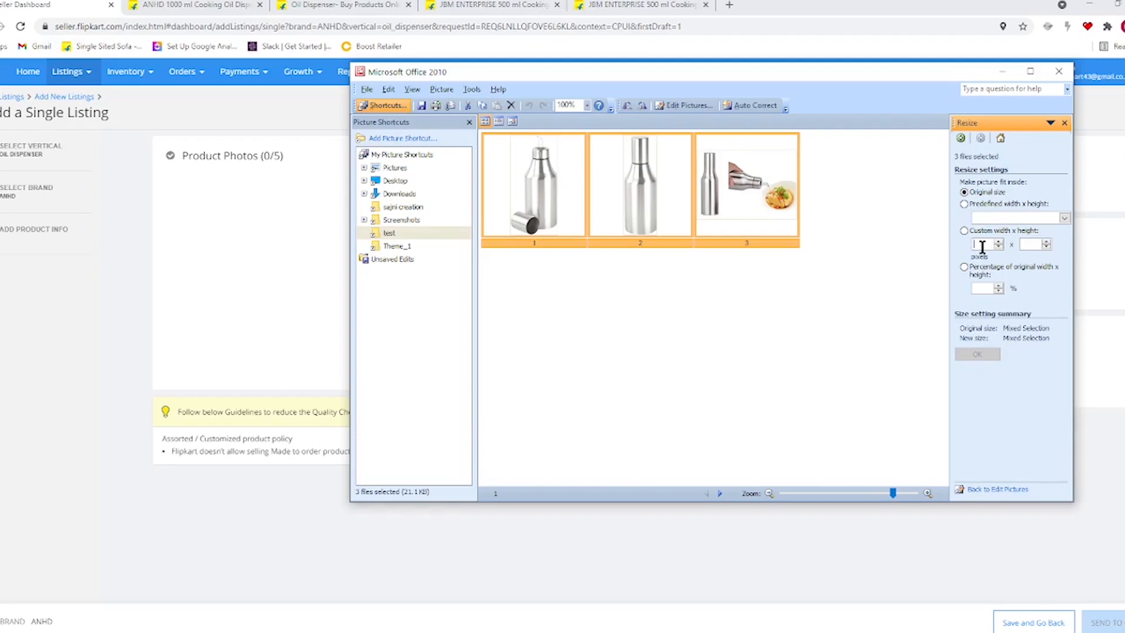
{"action": "type", "text": "25"}
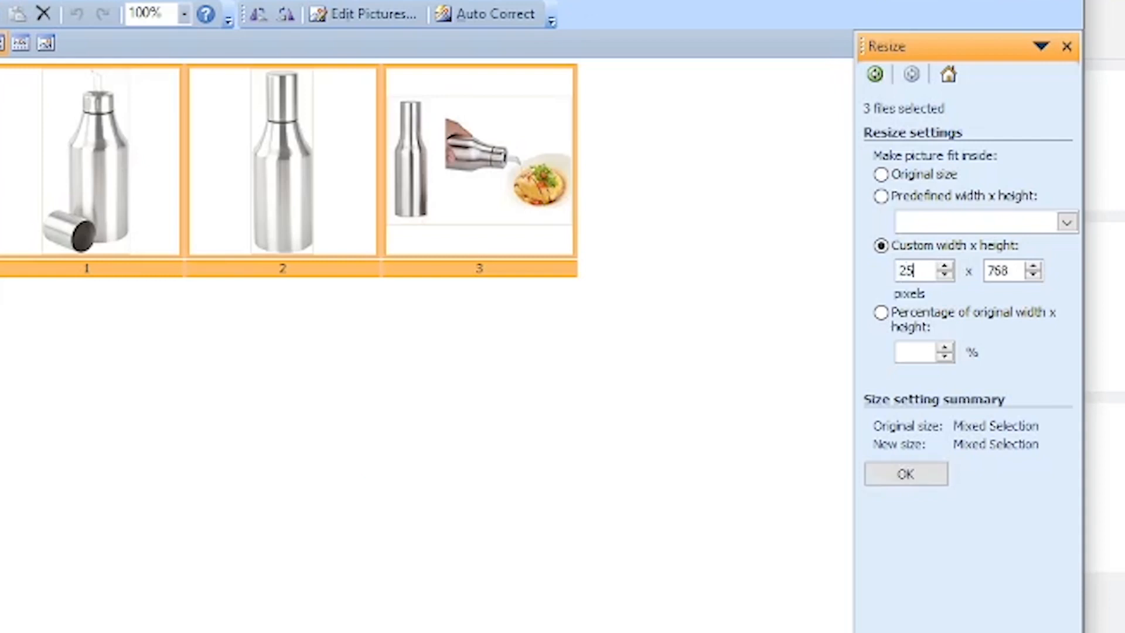
{"action": "type", "text": "00"}
{"action": "key", "text": "Tab"}
{"action": "type", "text": "2500"}
{"action": "mouse_move", "coordinate": [543, 220]}
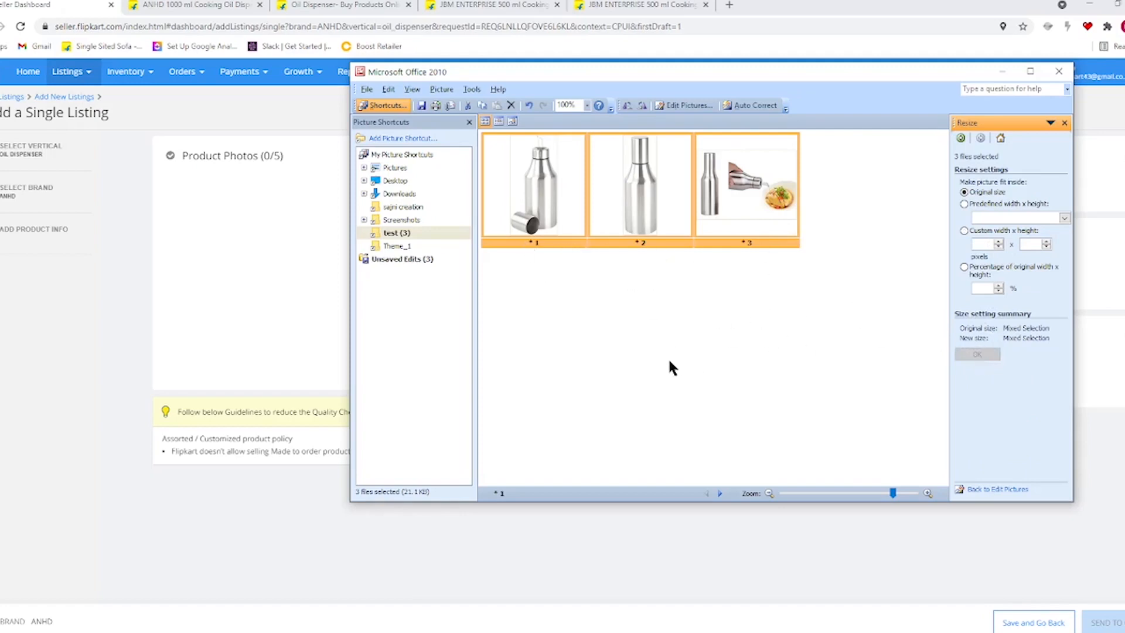
{"action": "key", "text": "ctrl+s"}
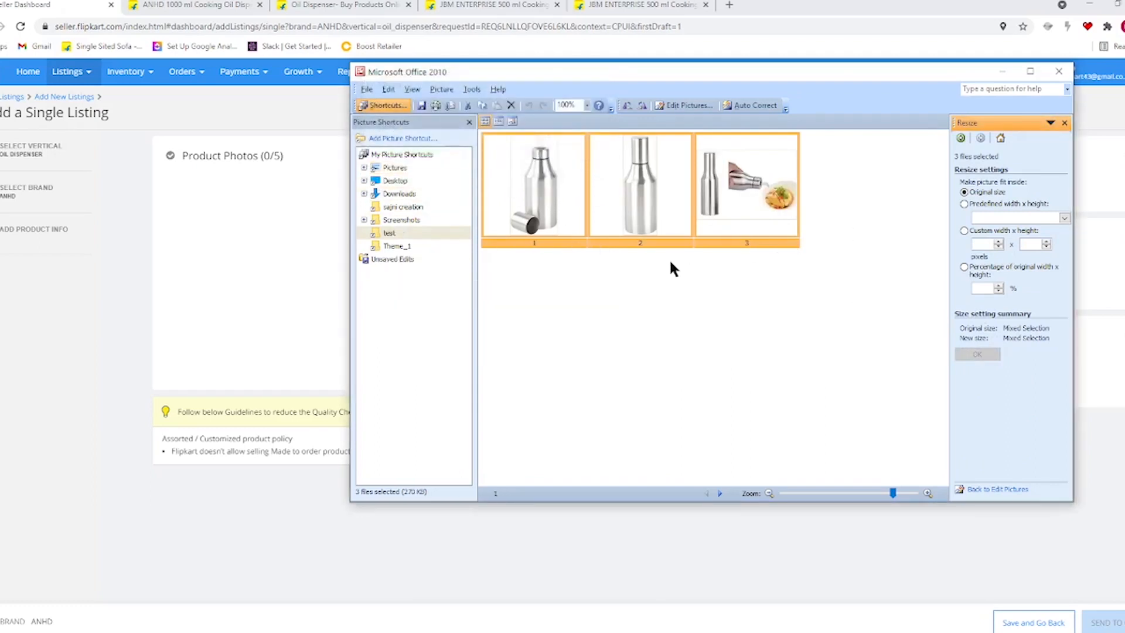
Return to the listing form in the browser and upload photo 1 from the Downloads test folder as the Front View image
{"action": "left_click", "coordinate": [97, 337]}
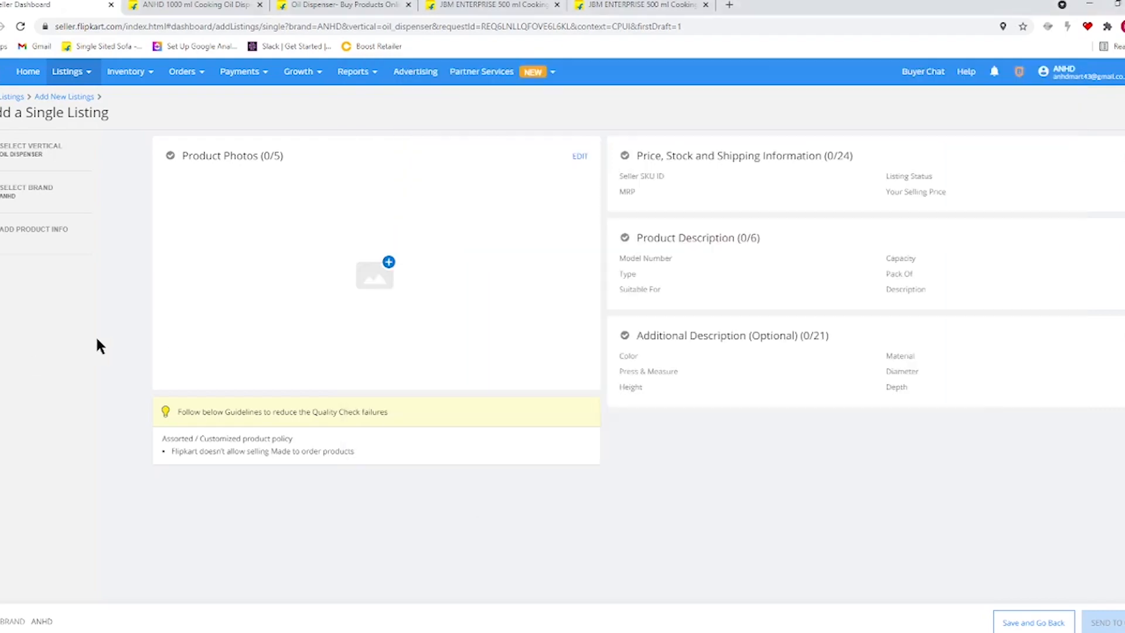
{"action": "left_click", "coordinate": [390, 270]}
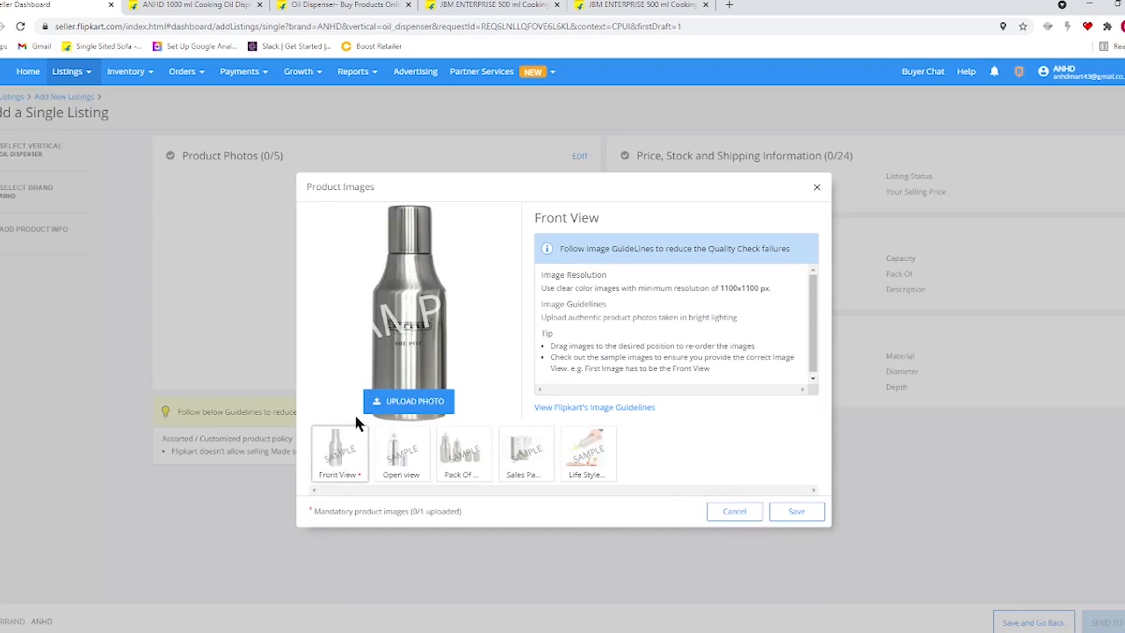
{"action": "left_click", "coordinate": [406, 398]}
{"action": "double_click", "coordinate": [86, 98]}
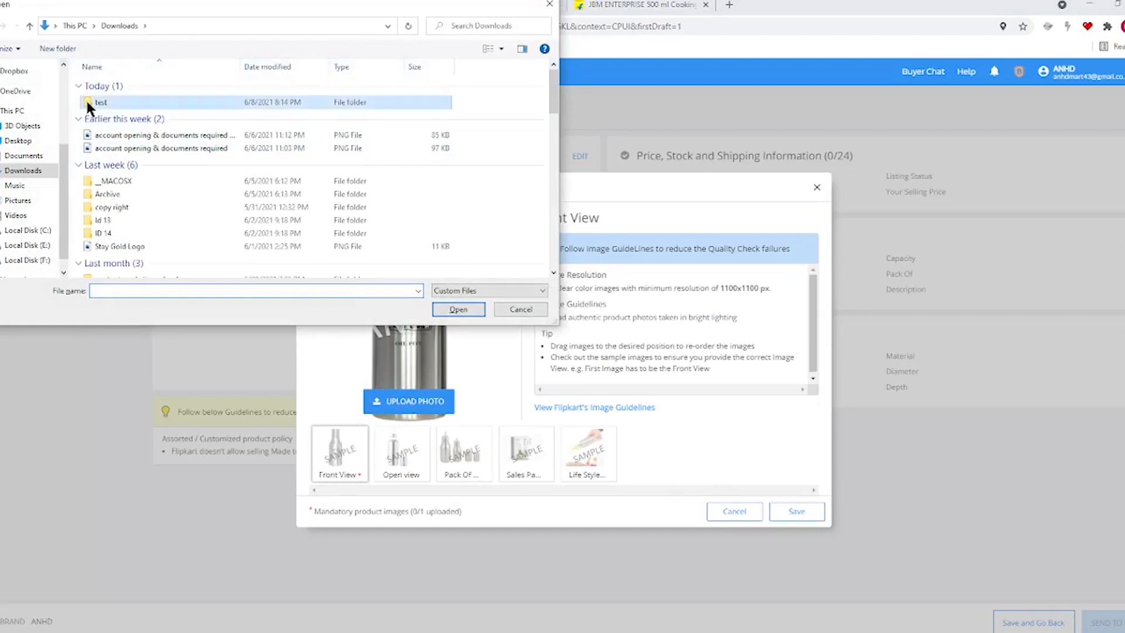
{"action": "left_click", "coordinate": [442, 290]}
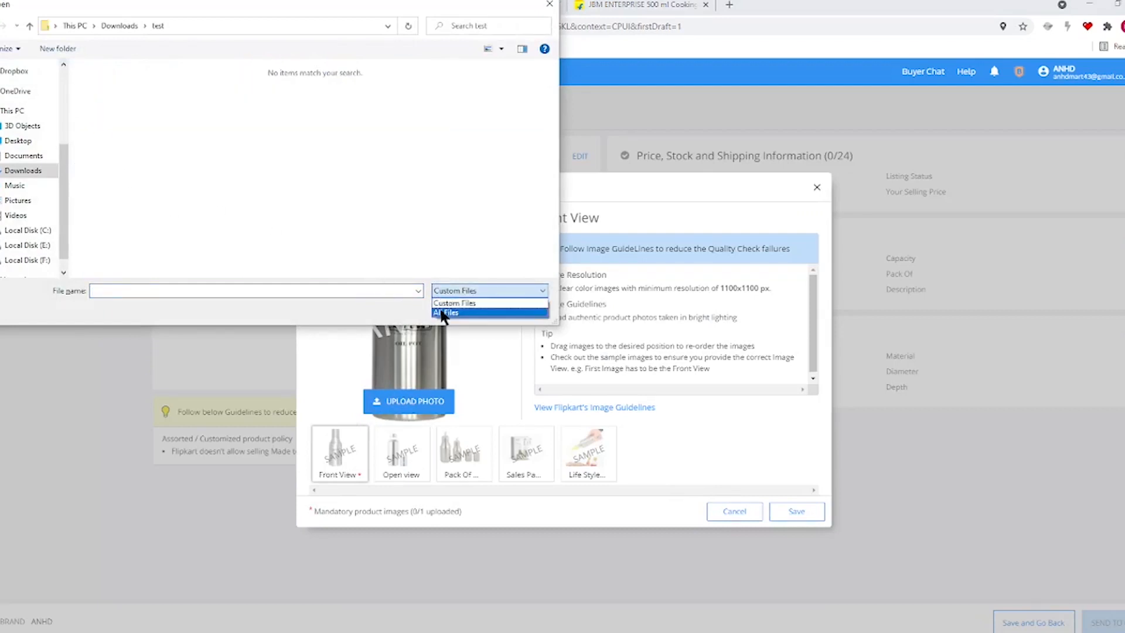
{"action": "left_click", "coordinate": [446, 302]}
{"action": "double_click", "coordinate": [124, 90]}
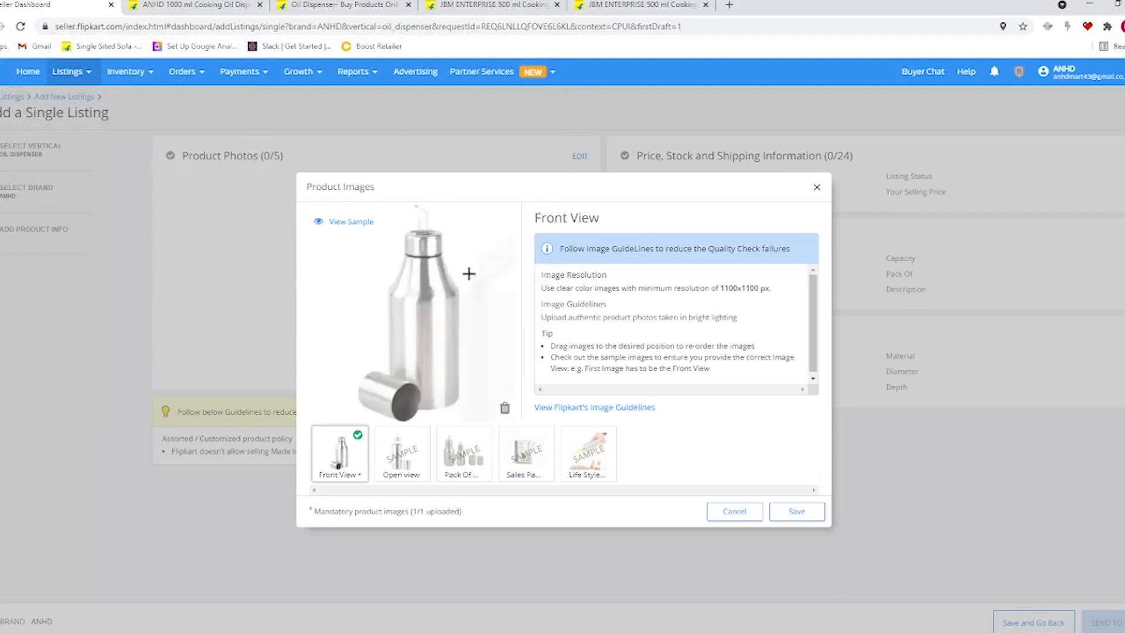
Upload photo 2 from the test folder as the Open view image, showing all file types to find it
{"action": "left_click", "coordinate": [401, 458]}
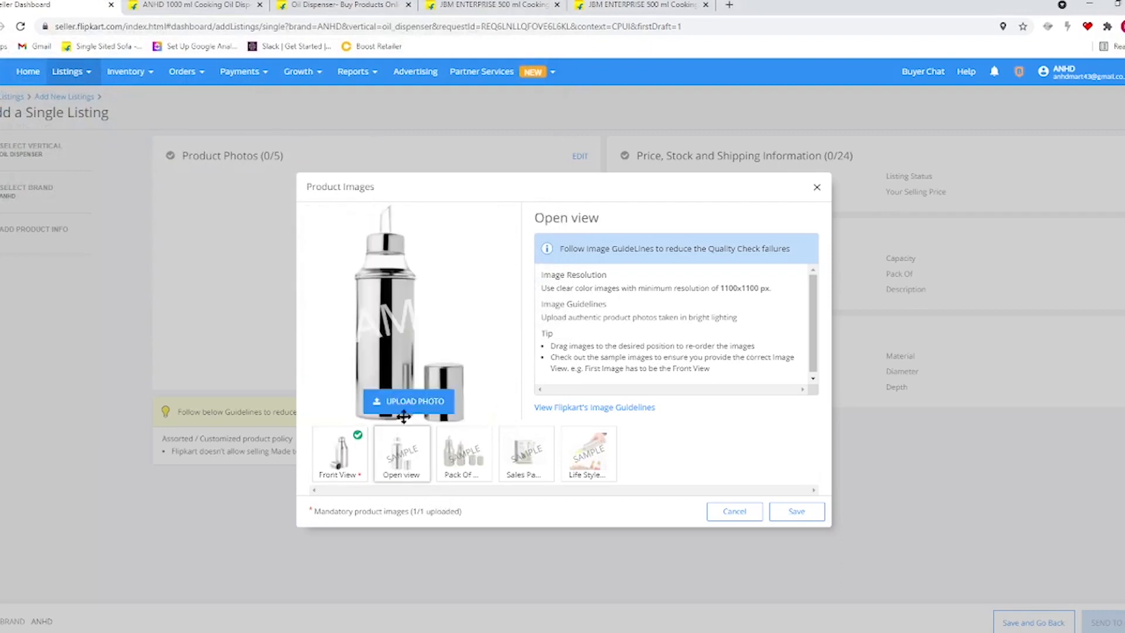
{"action": "left_click", "coordinate": [404, 401]}
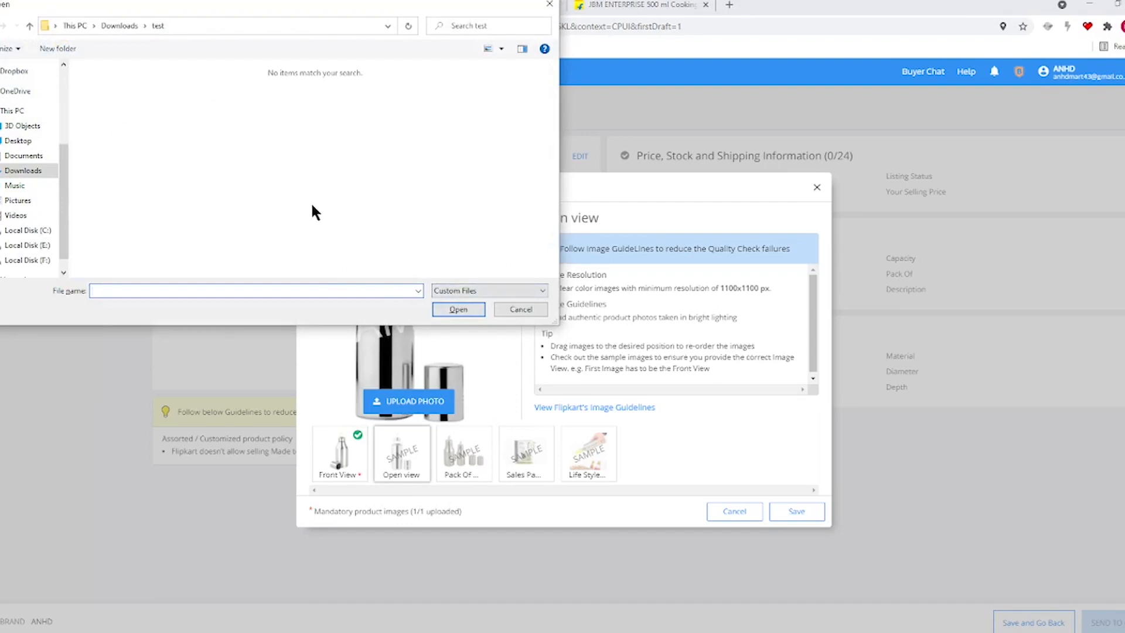
{"action": "left_click", "coordinate": [459, 289]}
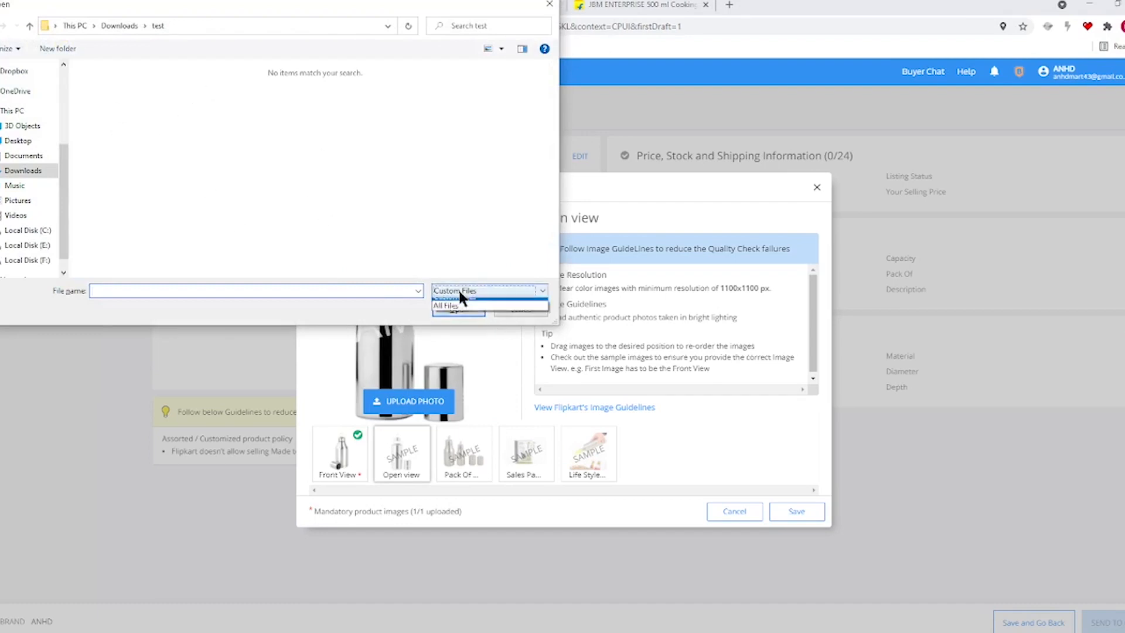
{"action": "left_click", "coordinate": [449, 308]}
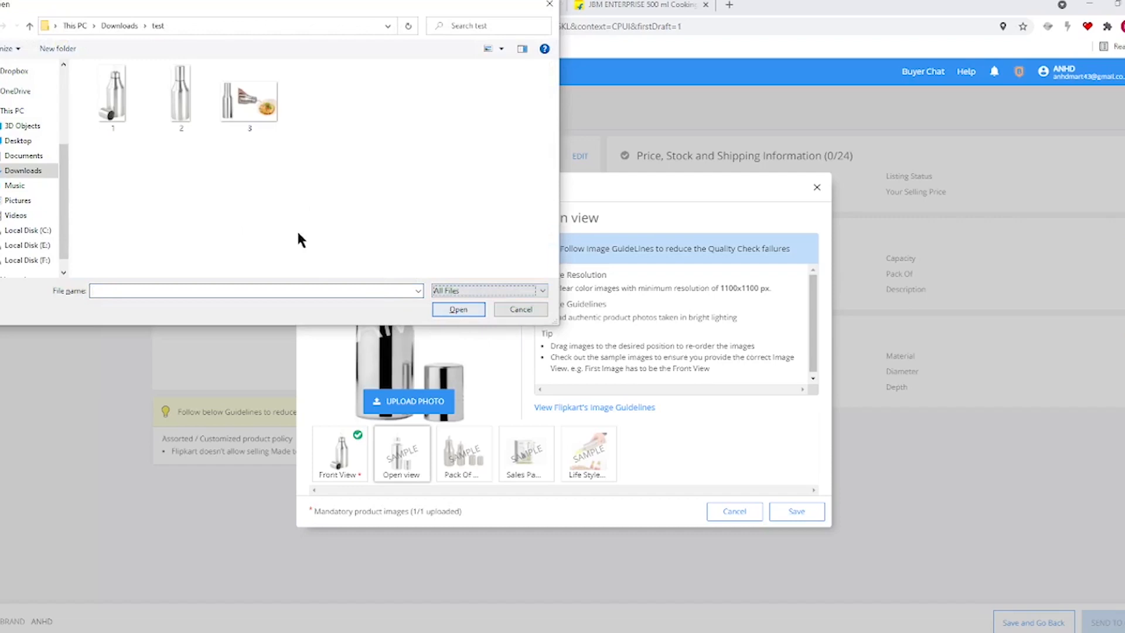
{"action": "double_click", "coordinate": [173, 97]}
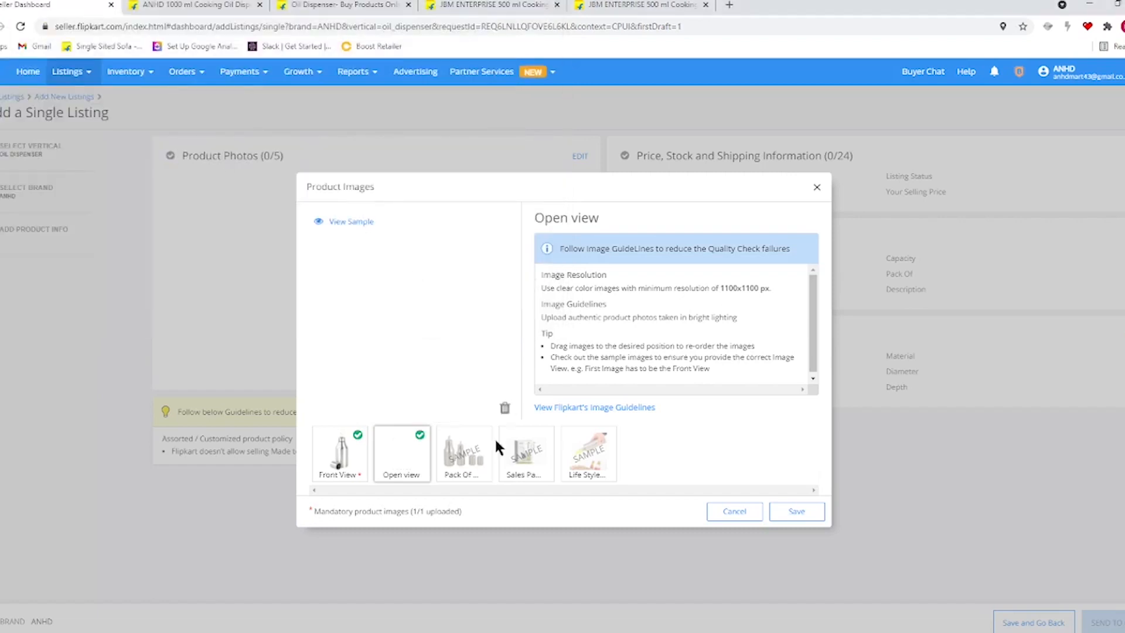
Upload photo 3 from the test folder as the Pack Of view image, showing all file types, and save the product images
{"action": "left_click", "coordinate": [457, 453]}
{"action": "left_click", "coordinate": [426, 403]}
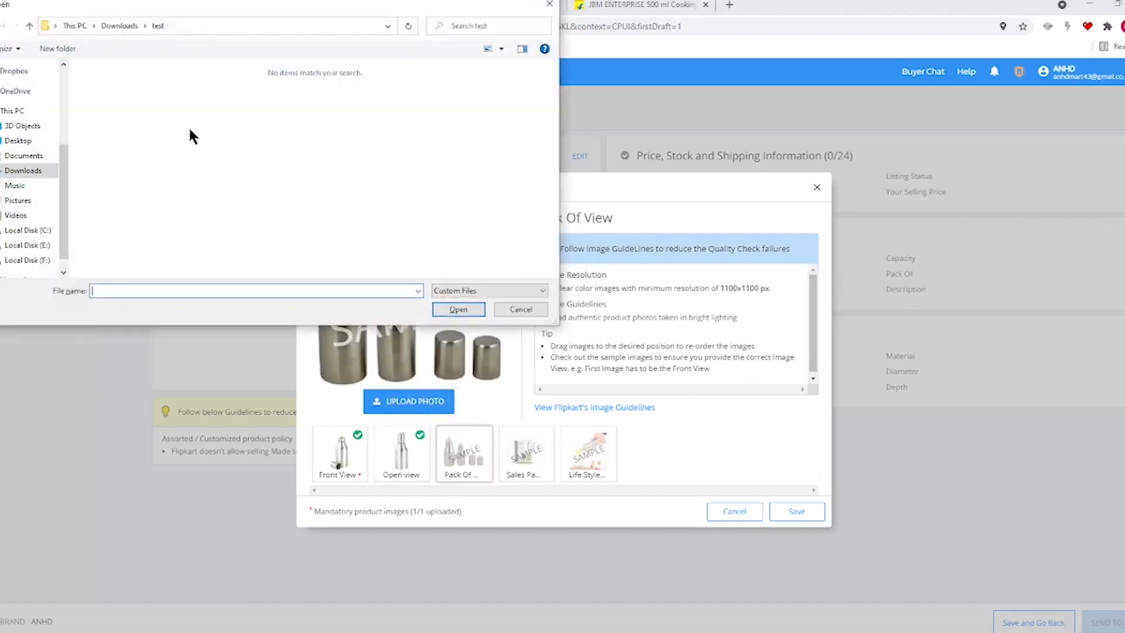
{"action": "left_click", "coordinate": [462, 292]}
{"action": "left_click", "coordinate": [450, 310]}
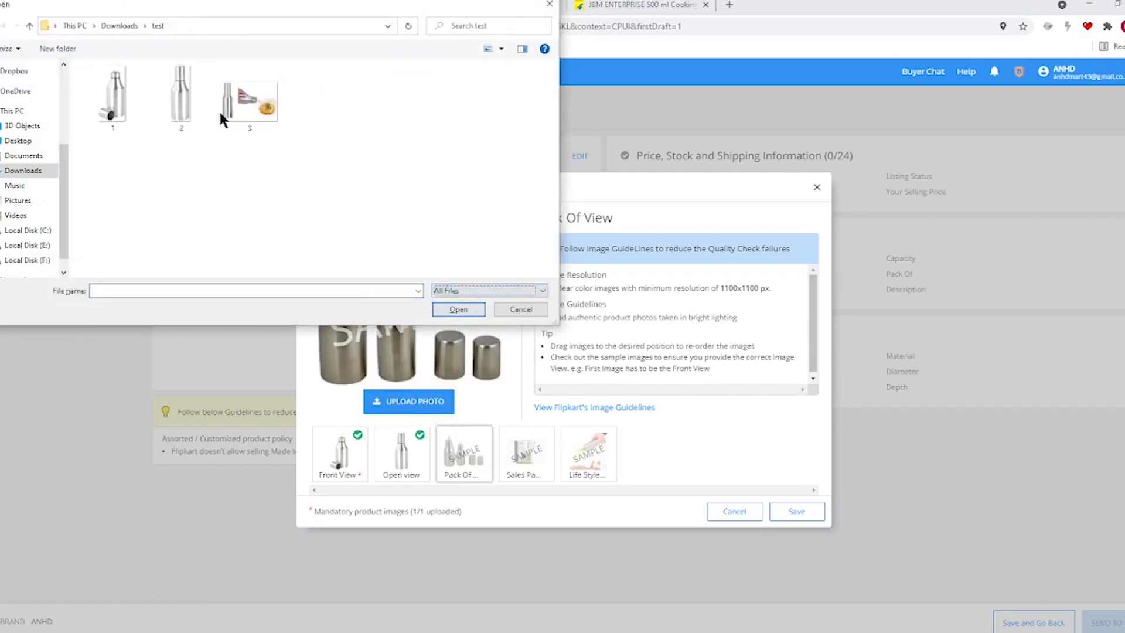
{"action": "double_click", "coordinate": [222, 109]}
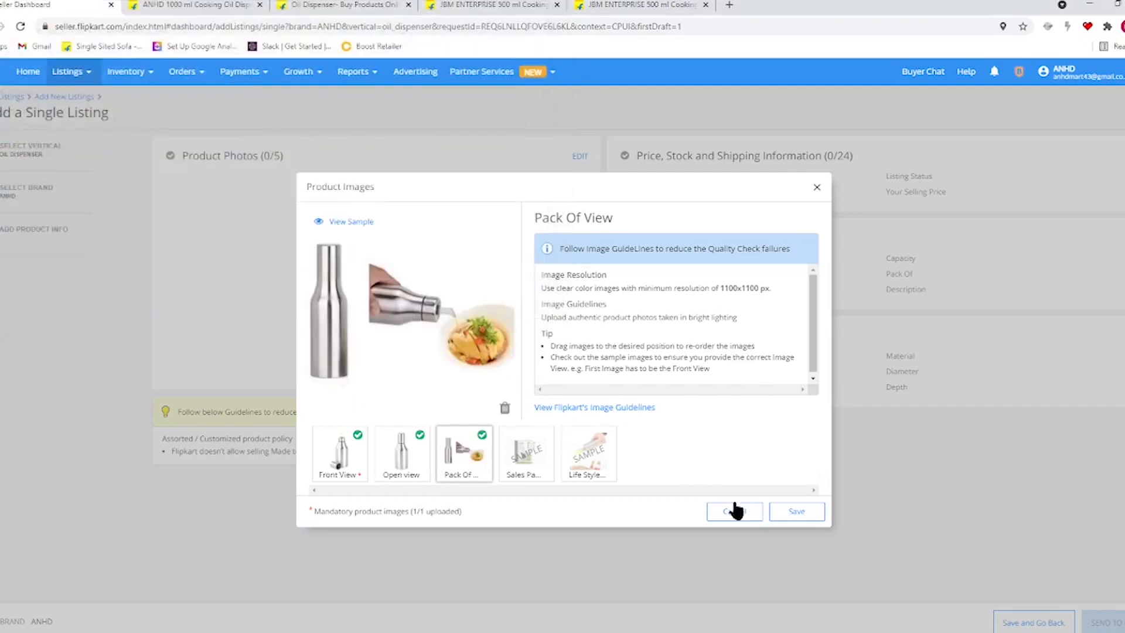
{"action": "left_click", "coordinate": [795, 513]}
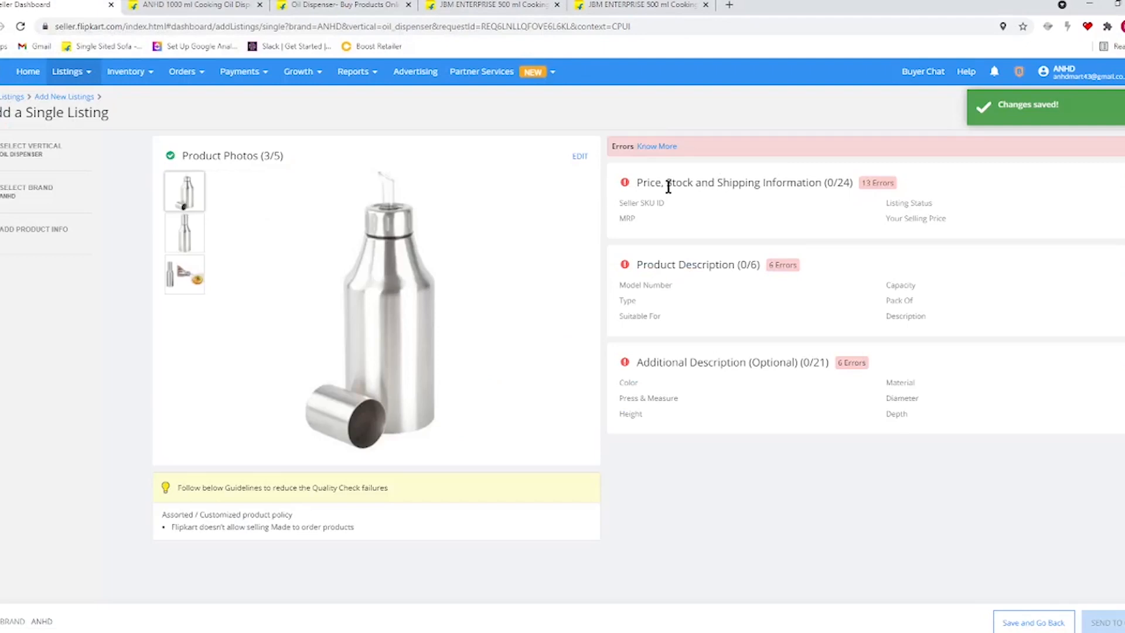
Review the Price, Stock and Shipping Information, Product Description and Additional Description sections that remain to fill in
{"action": "left_click_drag", "start_coordinate": [647, 184], "coordinate": [855, 181]}
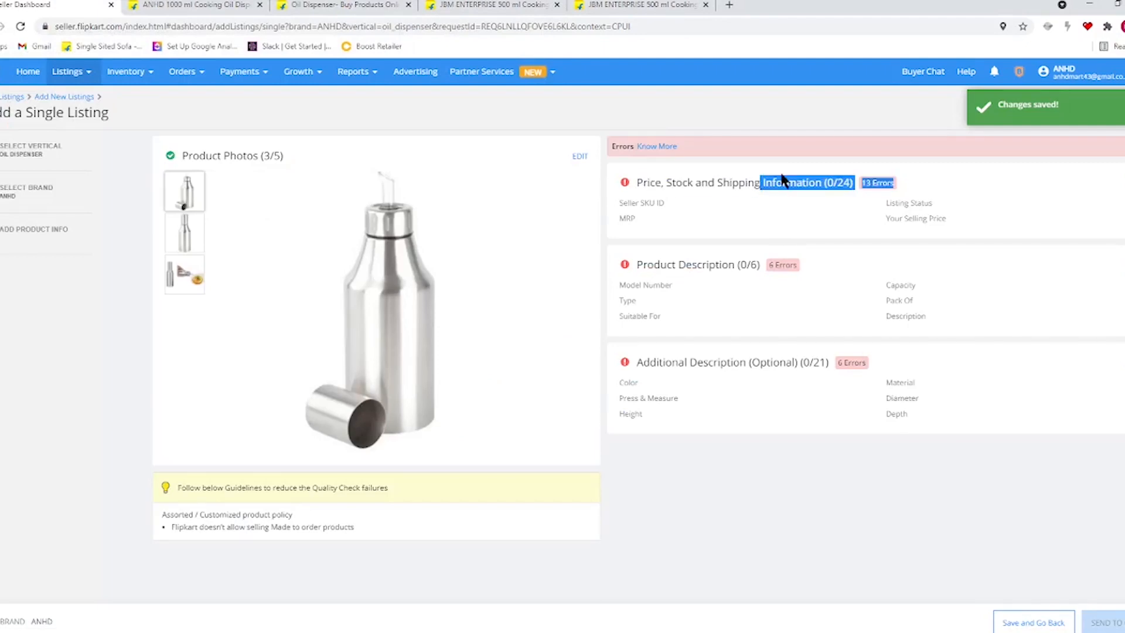
{"action": "left_click_drag", "start_coordinate": [626, 184], "coordinate": [650, 183]}
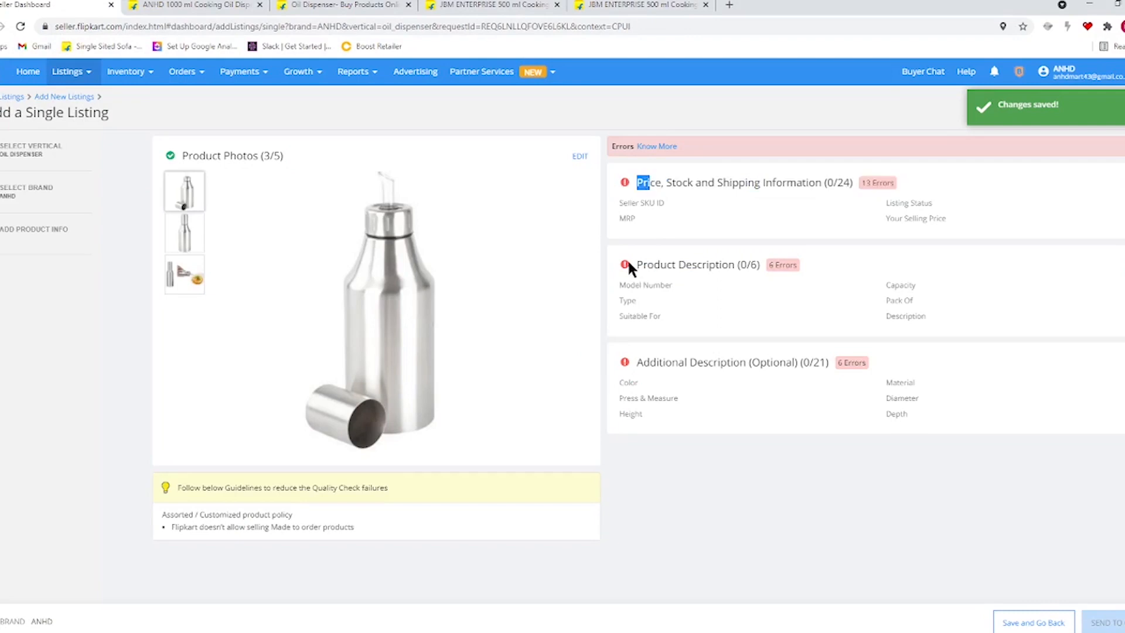
{"action": "left_click_drag", "start_coordinate": [635, 264], "coordinate": [750, 259]}
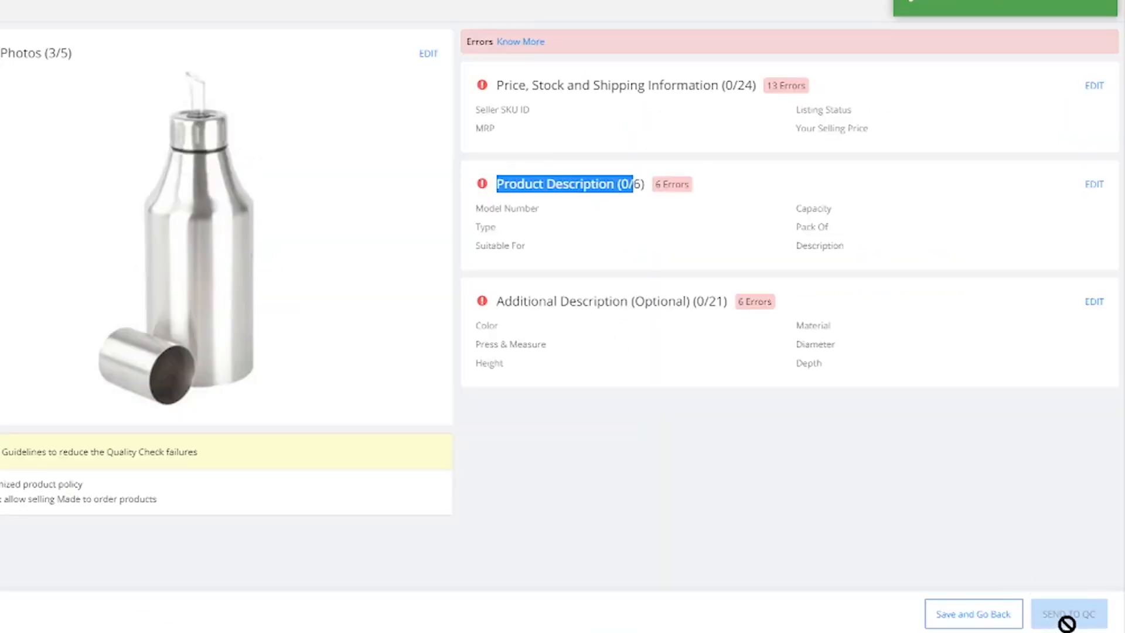
{"action": "left_click_drag", "start_coordinate": [502, 300], "coordinate": [675, 300]}
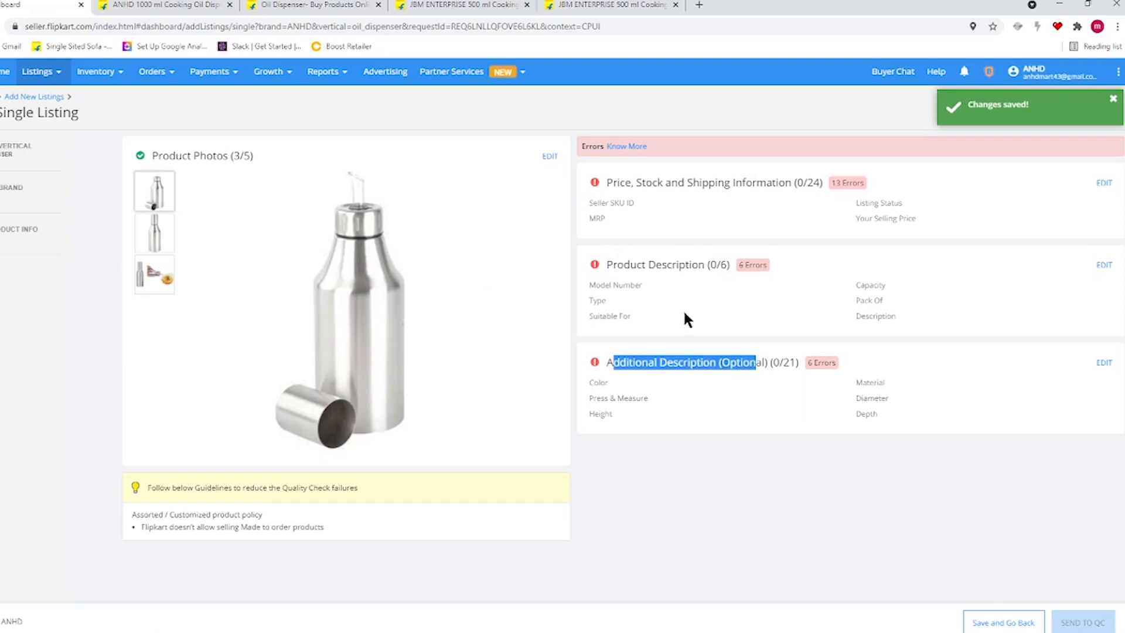
{"action": "left_click_drag", "start_coordinate": [644, 176], "coordinate": [660, 278]}
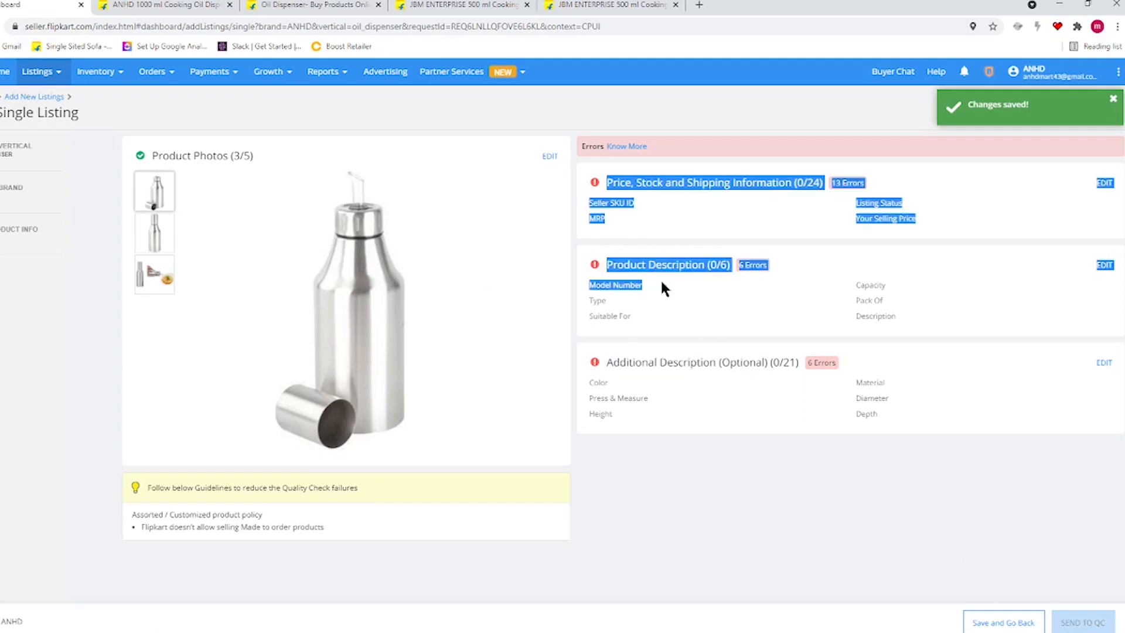
{"action": "left_click", "coordinate": [895, 227]}
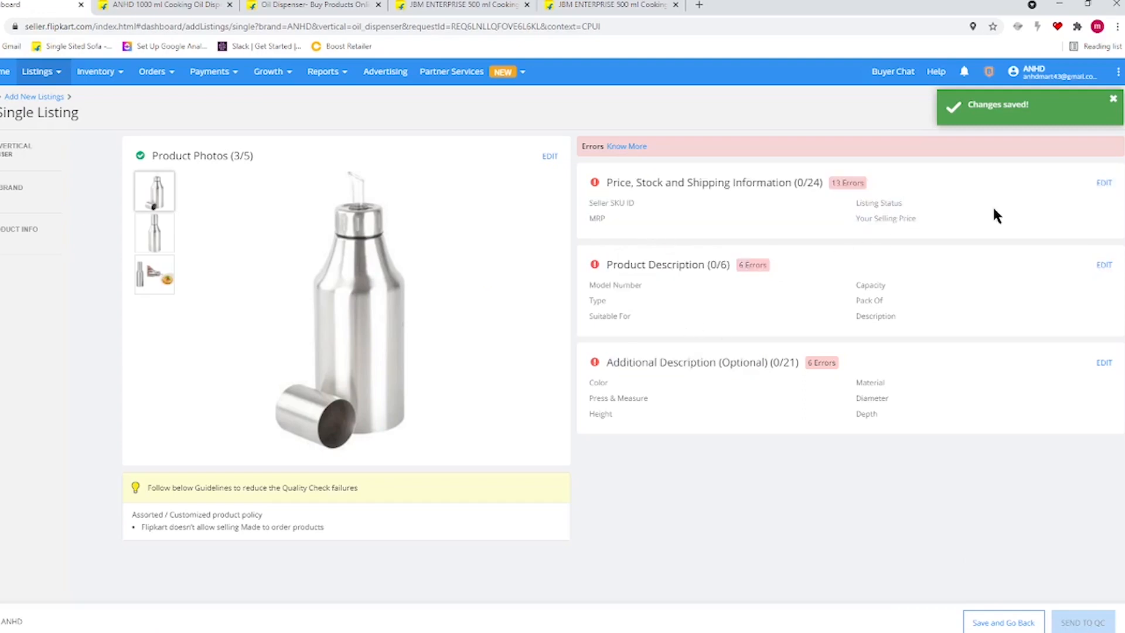
Open the Price, Stock and Shipping Information for editing, and consult the product title on the existing ANHD oil dispenser page
{"action": "left_click", "coordinate": [1103, 184]}
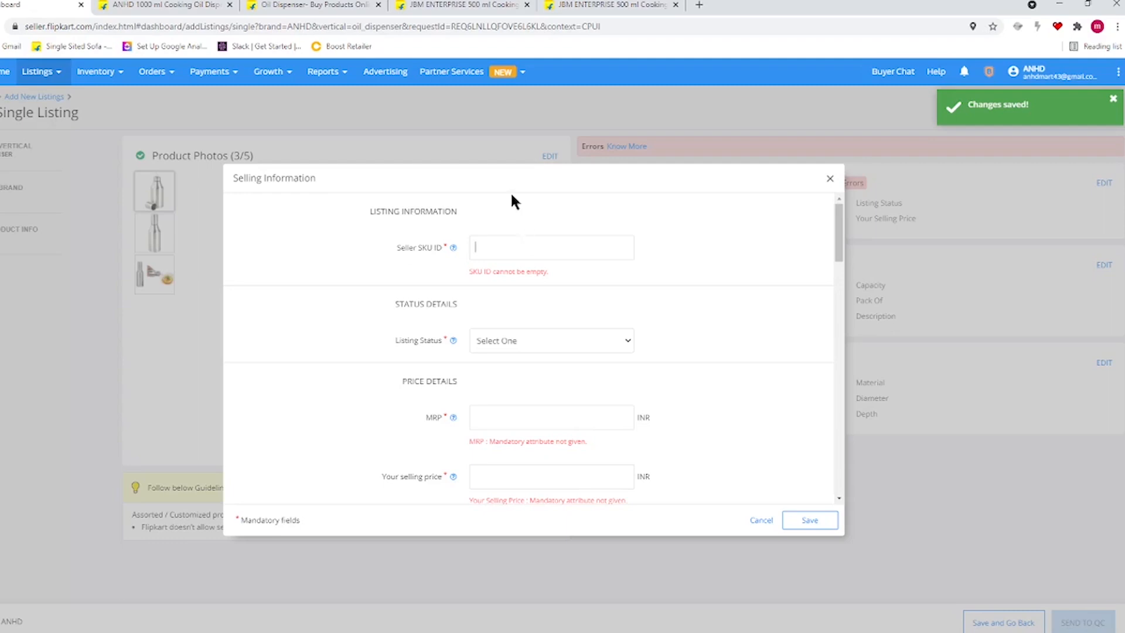
{"action": "left_click", "coordinate": [172, 5]}
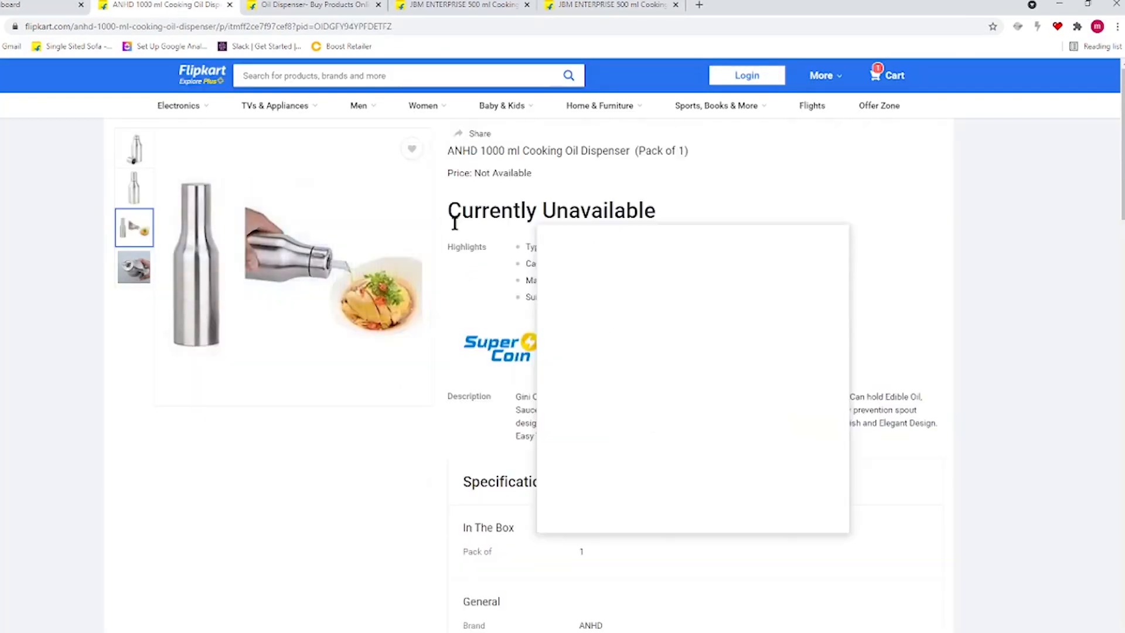
{"action": "left_click_drag", "start_coordinate": [523, 150], "coordinate": [677, 154]}
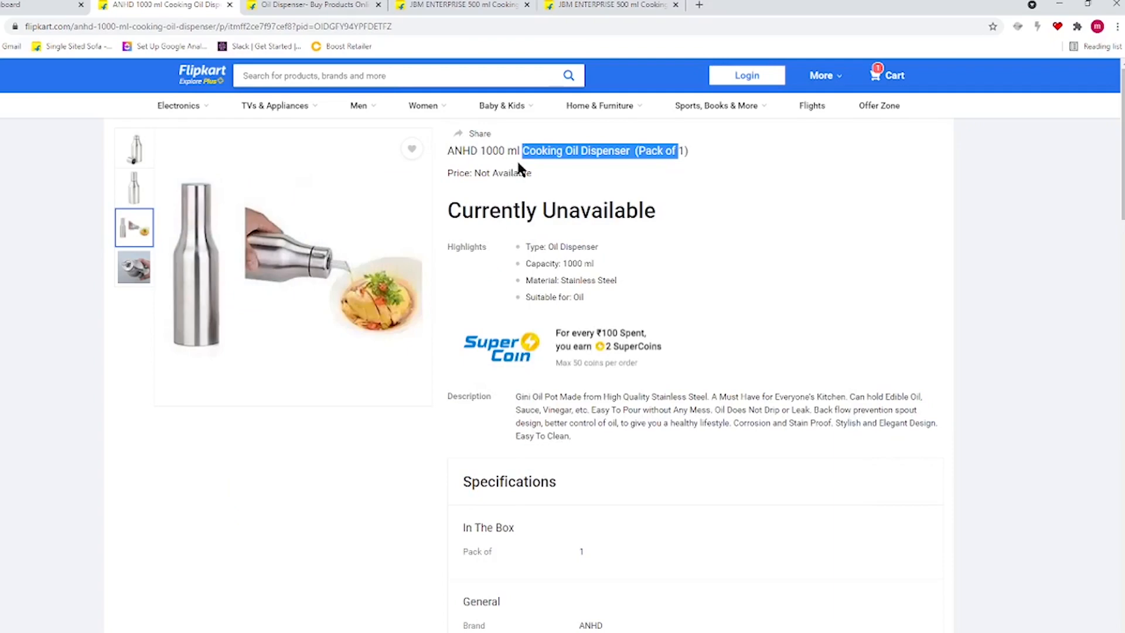
{"action": "left_click", "coordinate": [647, 153]}
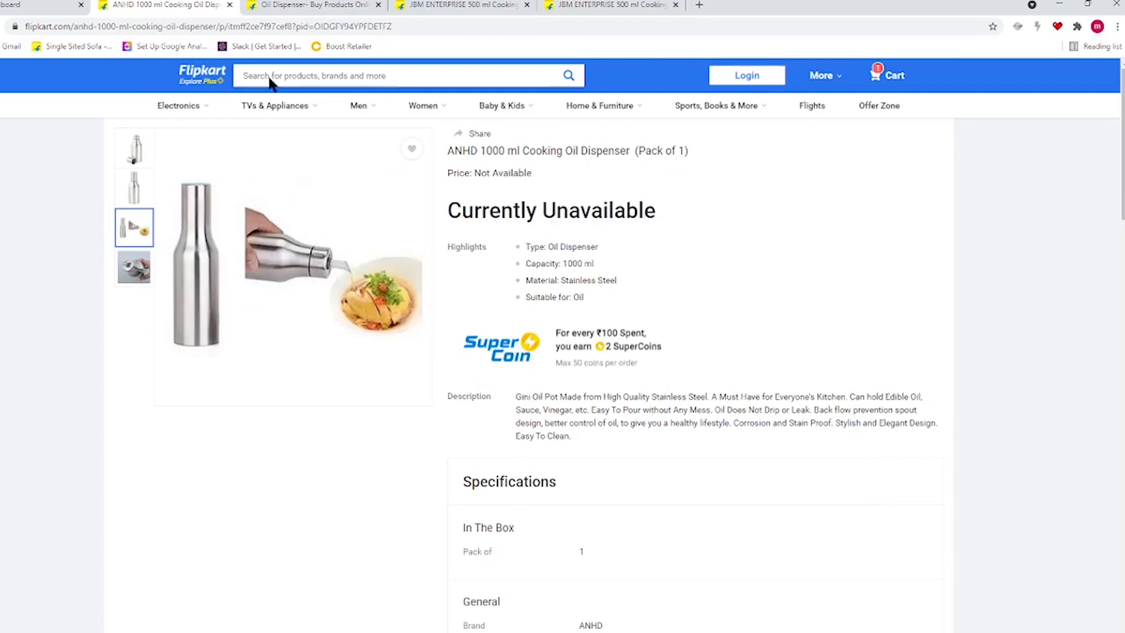
{"action": "left_click", "coordinate": [1, 5]}
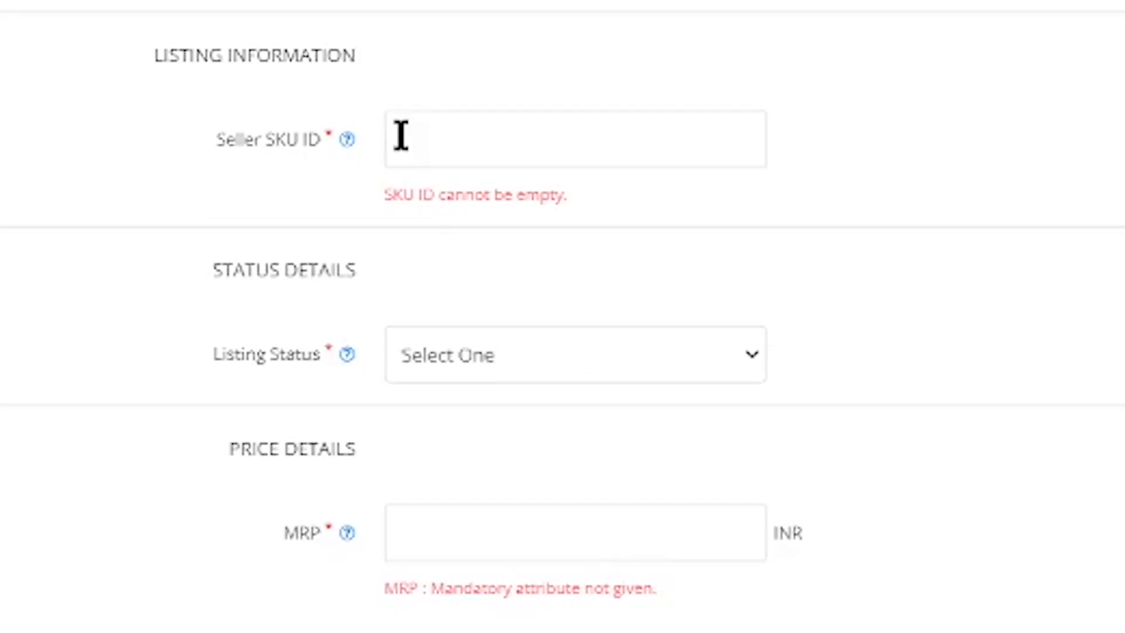
Enter OD_1000ml_W_P1 as the Seller SKU ID, checking the capacity in the existing product's title
{"action": "left_click", "coordinate": [476, 246]}
{"action": "type", "text": "DD"}
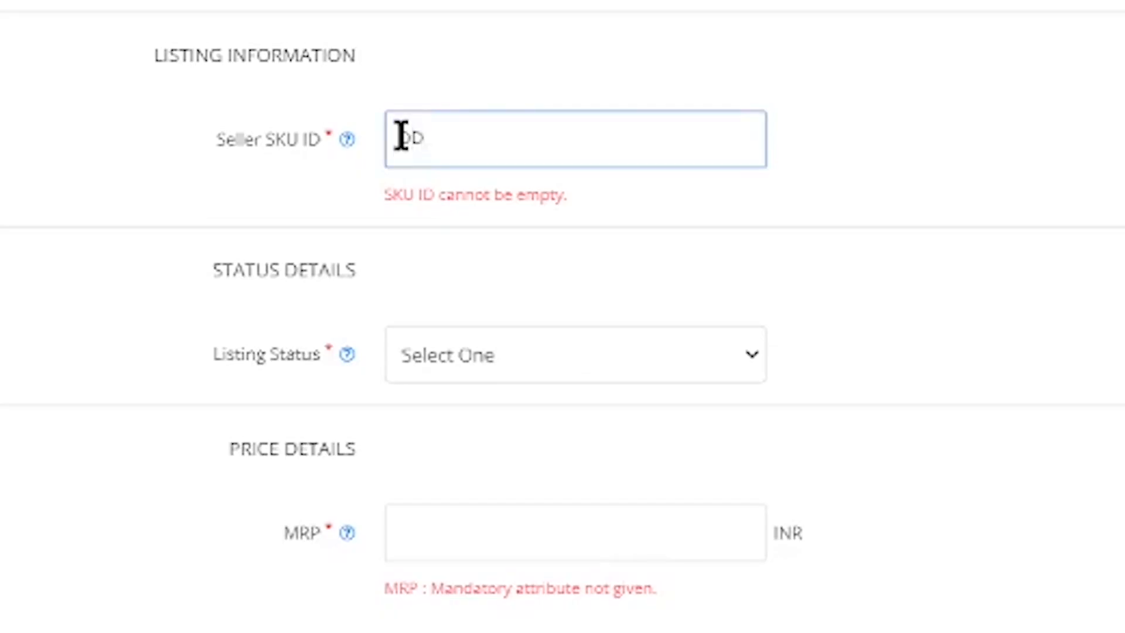
{"action": "type", "text": "."}
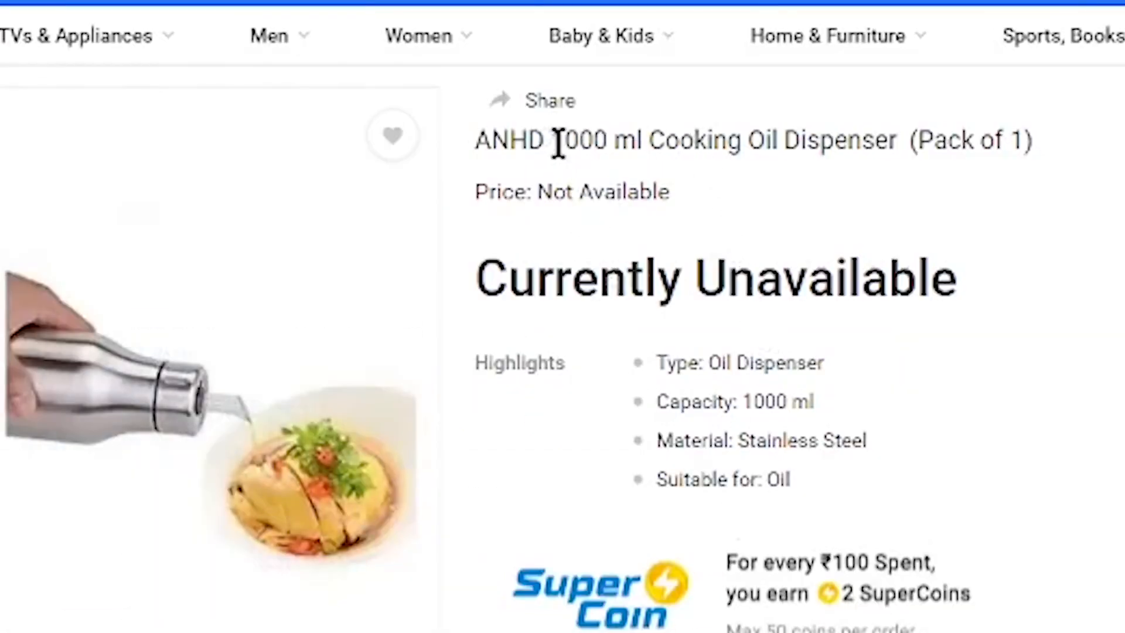
{"action": "left_click_drag", "start_coordinate": [564, 140], "coordinate": [727, 140]}
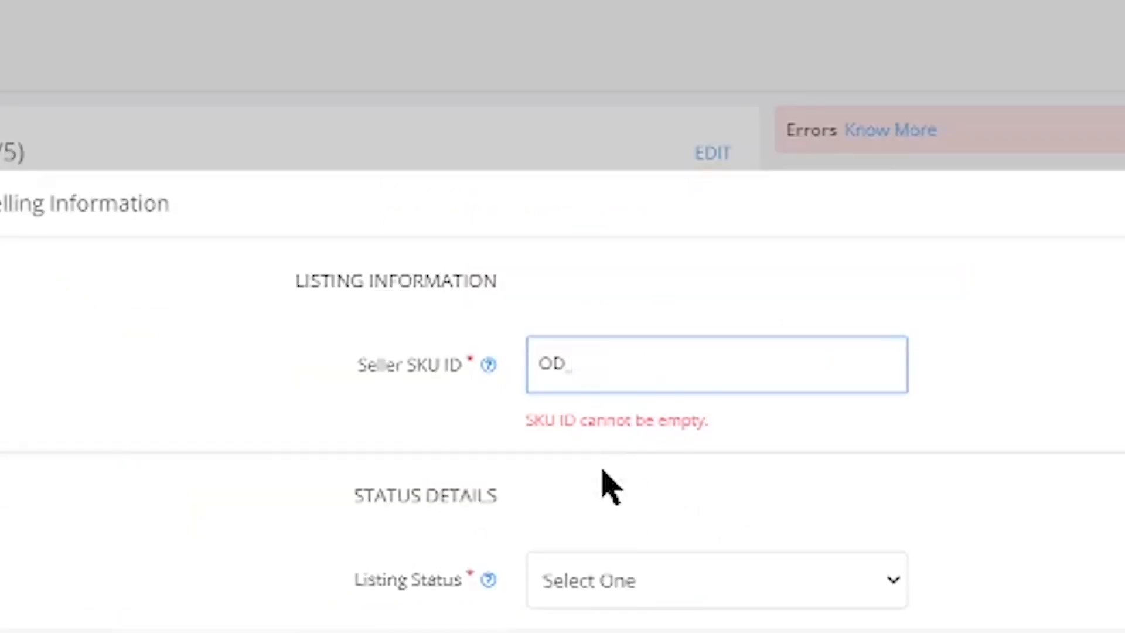
{"action": "type", "text": "_1000"}
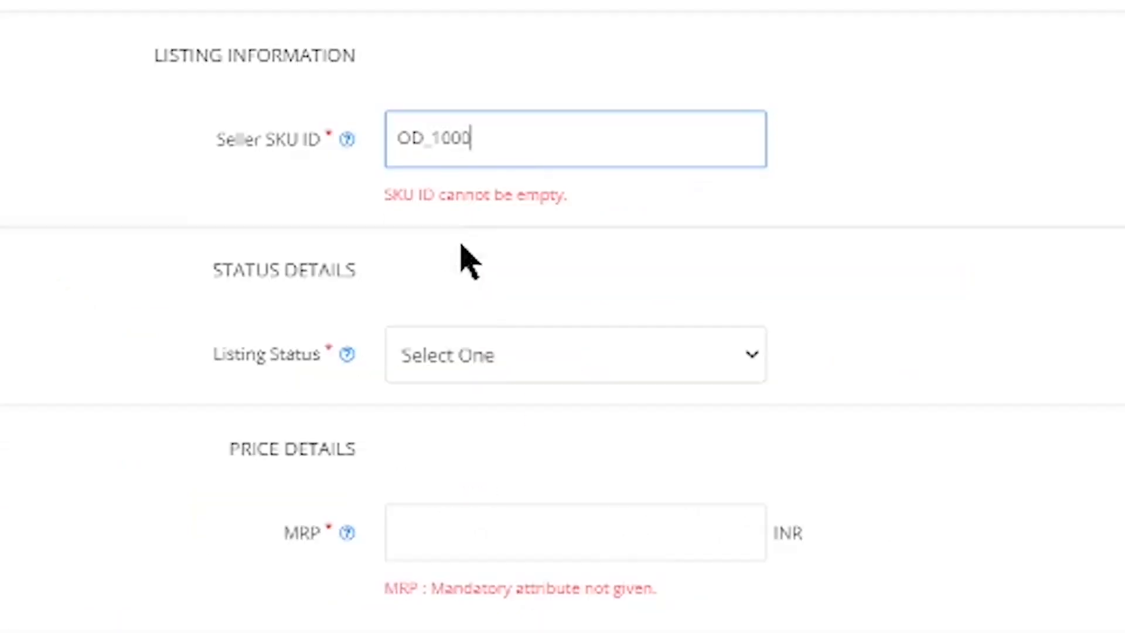
{"action": "type", "text": "ml_W"}
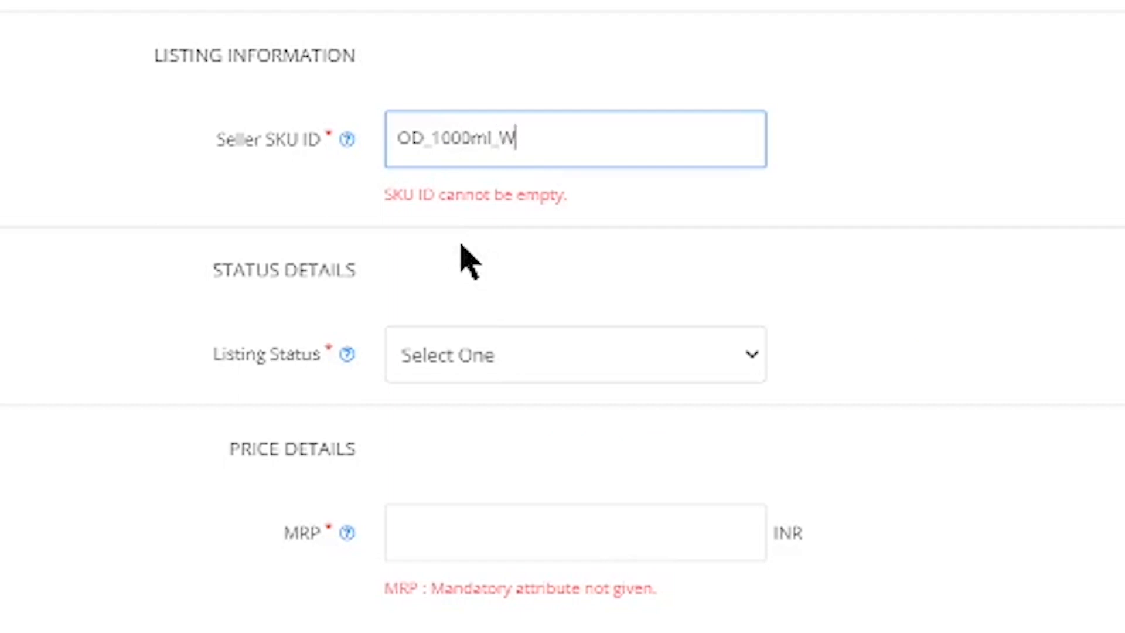
{"action": "type", "text": "_P1"}
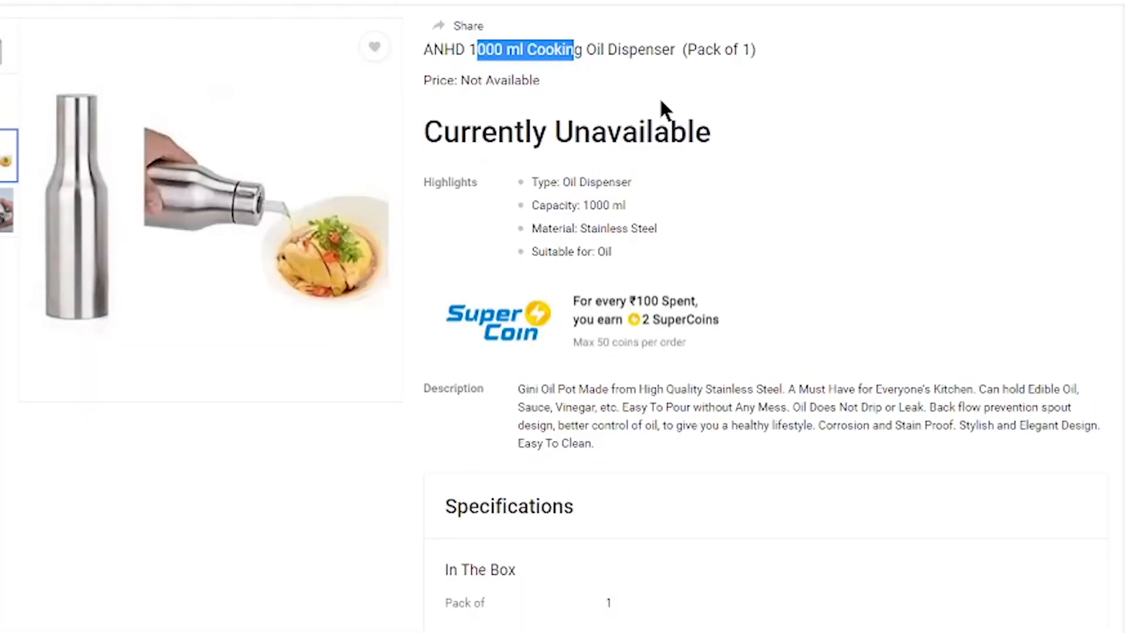
Compare each part of the Seller SKU ID with the title of the existing oil dispenser product page
{"action": "left_click", "coordinate": [592, 49]}
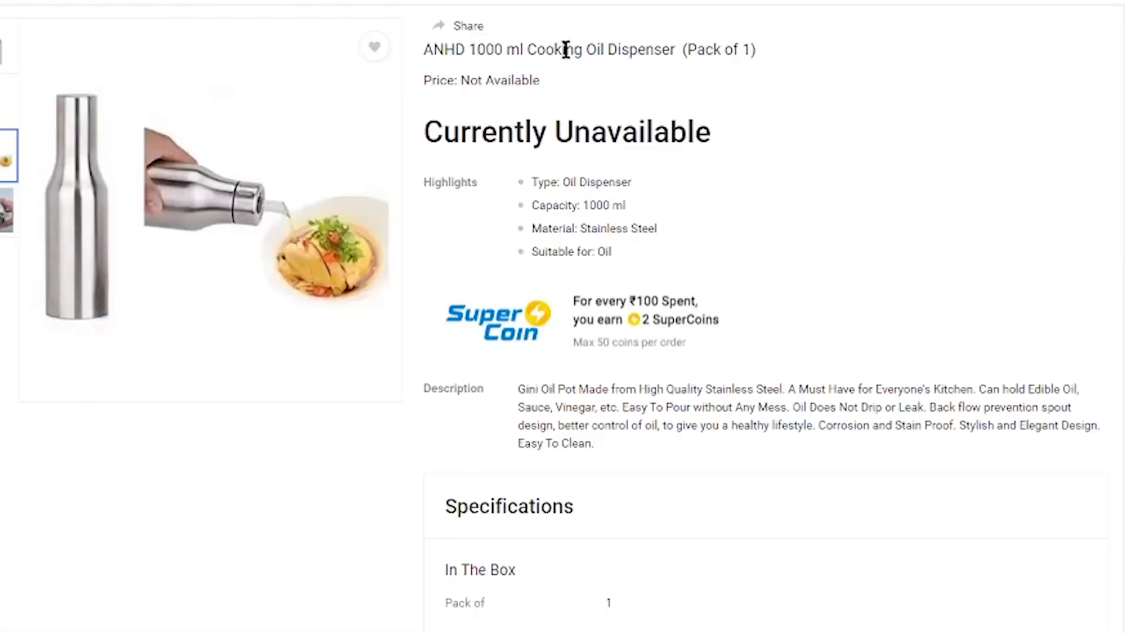
{"action": "left_click_drag", "start_coordinate": [565, 49], "coordinate": [721, 50]}
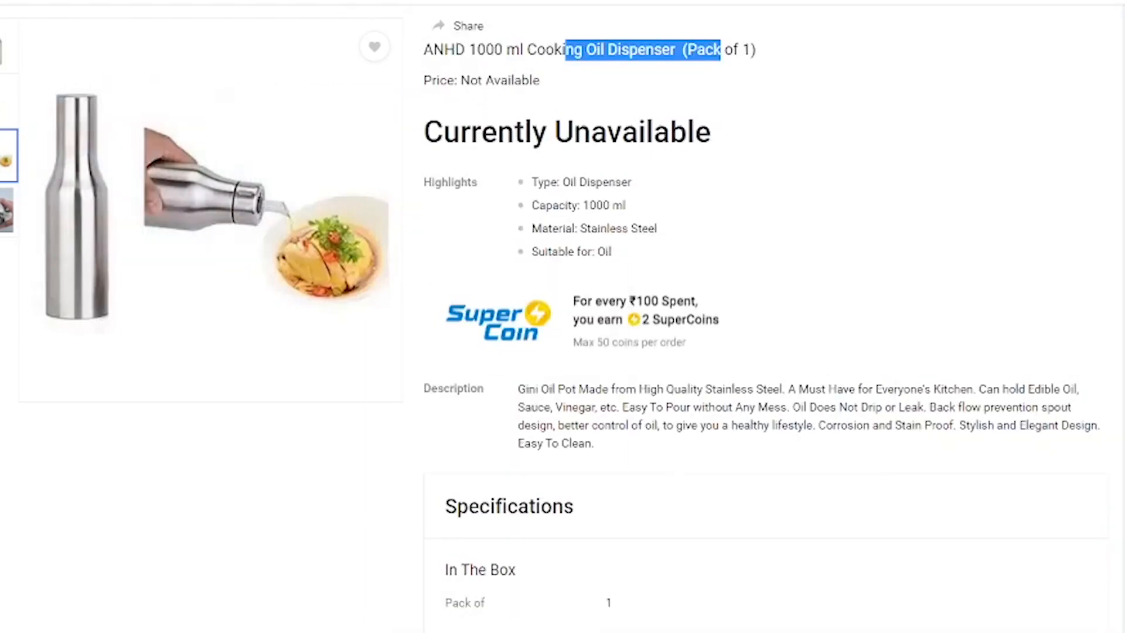
{"action": "left_click", "coordinate": [601, 1]}
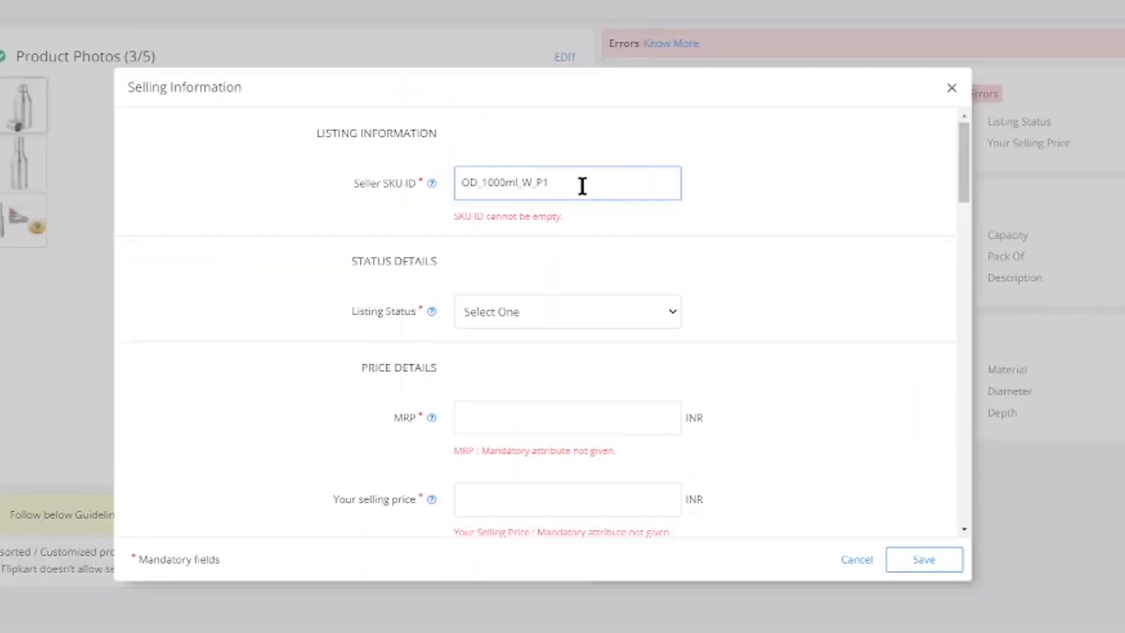
{"action": "left_click", "coordinate": [466, 180]}
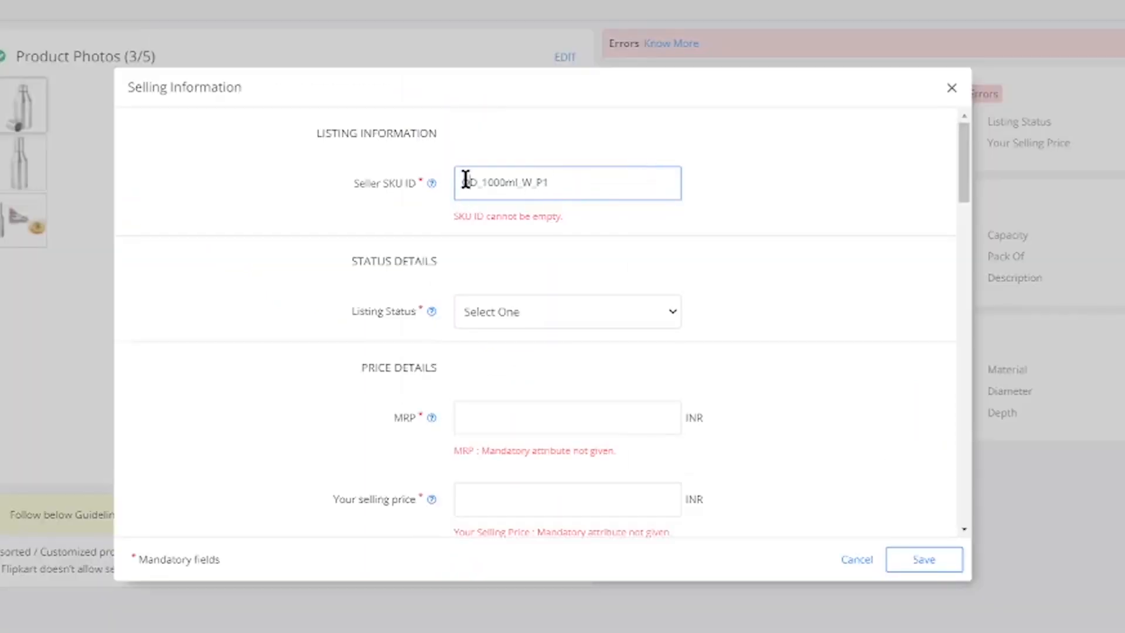
{"action": "left_click", "coordinate": [500, 184]}
{"action": "left_click", "coordinate": [574, 186]}
{"action": "left_click_drag", "start_coordinate": [522, 183], "coordinate": [527, 184]}
{"action": "left_click", "coordinate": [583, 180]}
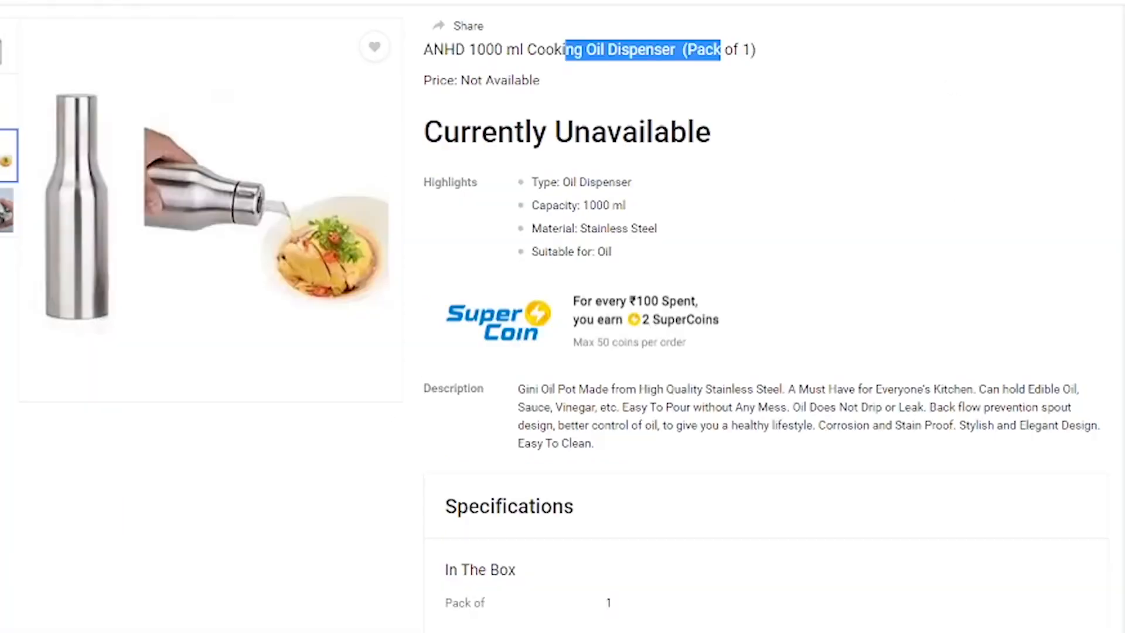
{"action": "left_click", "coordinate": [886, 125]}
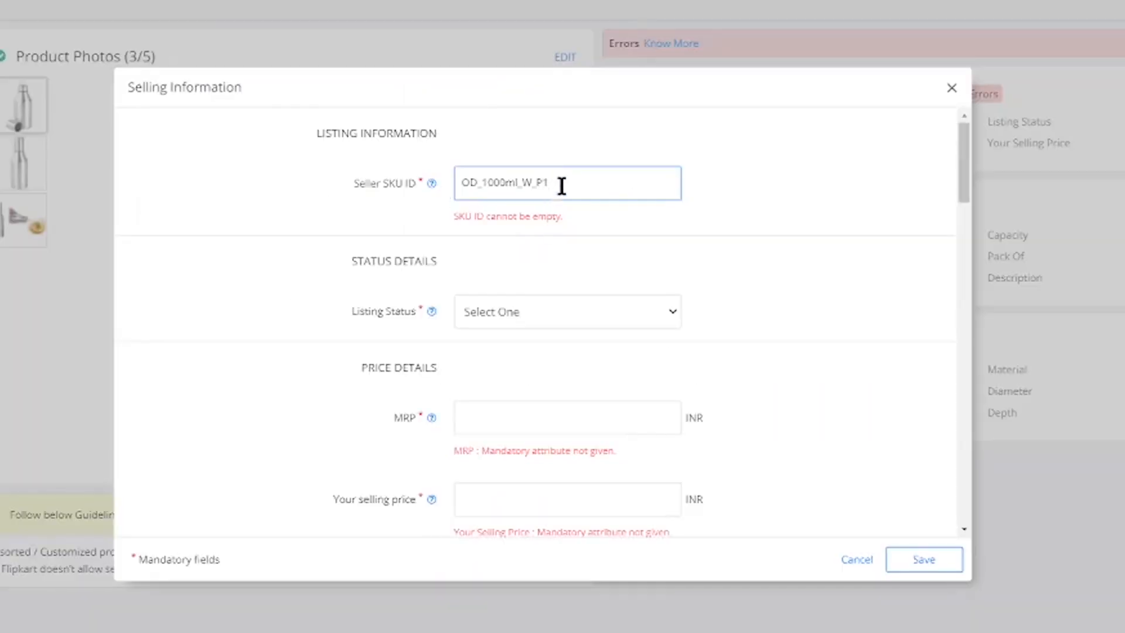
Append _pl to the Seller SKU ID and set the listing status to Active
{"action": "type", "text": "_pl"}
{"action": "left_click", "coordinate": [488, 310]}
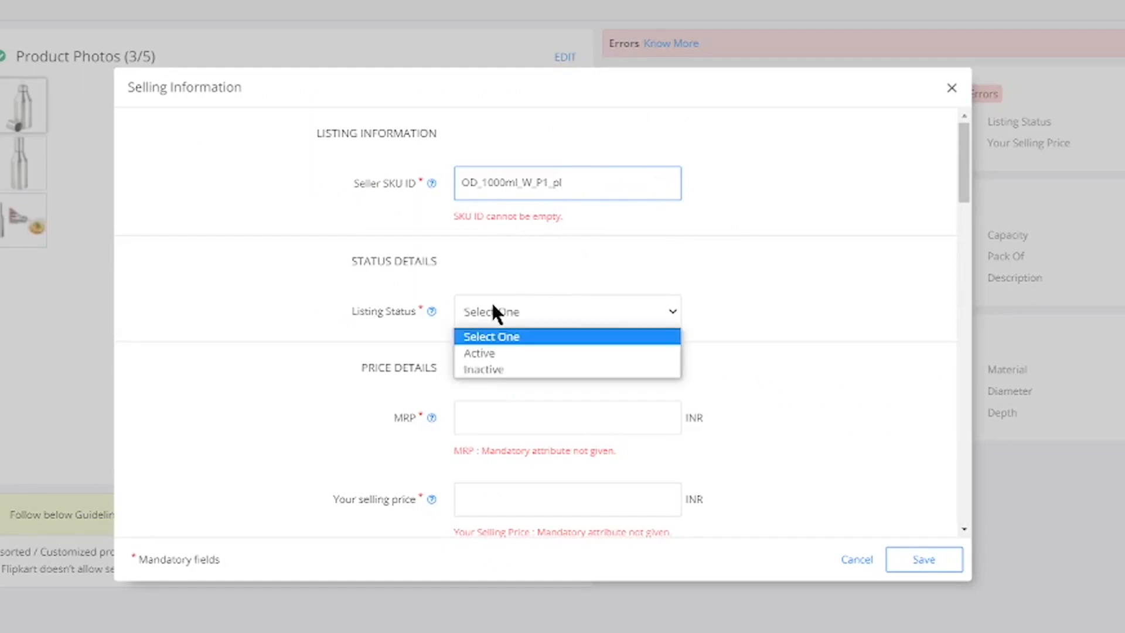
{"action": "left_click", "coordinate": [470, 354]}
Set the MRP to 499 INR and the selling price to 399 INR
{"action": "left_click", "coordinate": [485, 420]}
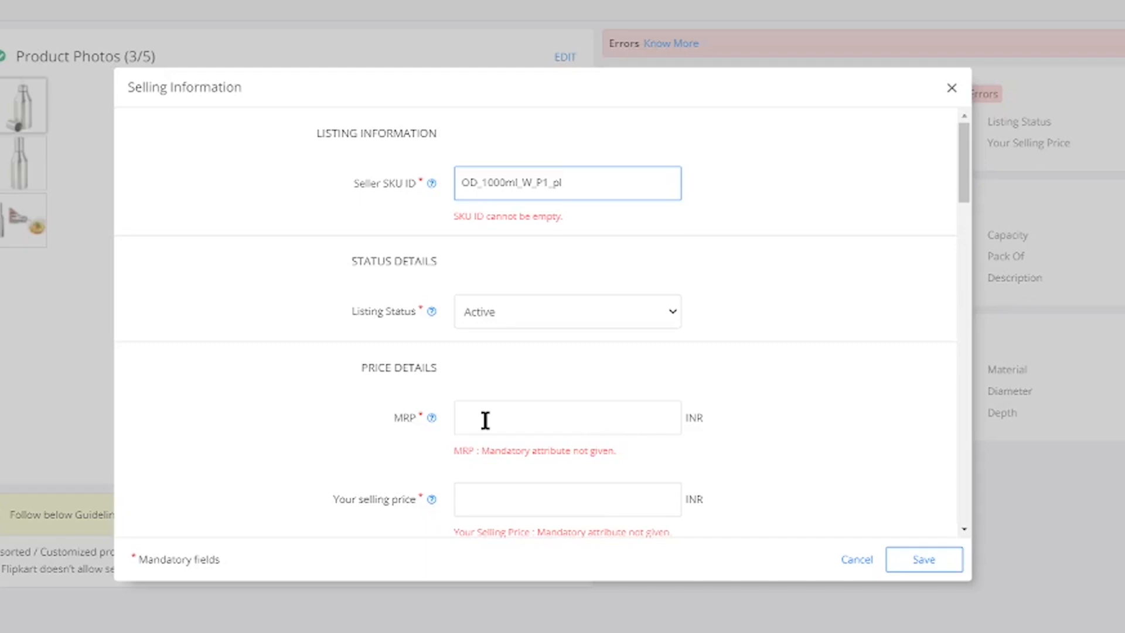
{"action": "type", "text": "499"}
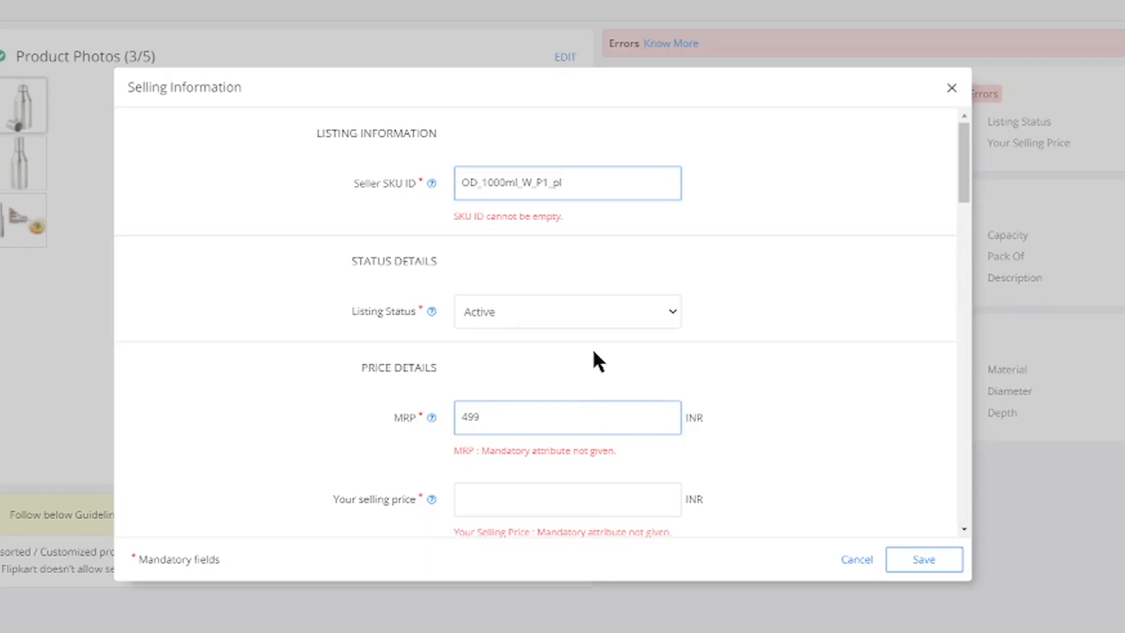
{"action": "scroll", "coordinate": [593, 348], "scroll_direction": "down", "scroll_amount": 1}
{"action": "left_click", "coordinate": [505, 423]}
{"action": "type", "text": "3"}
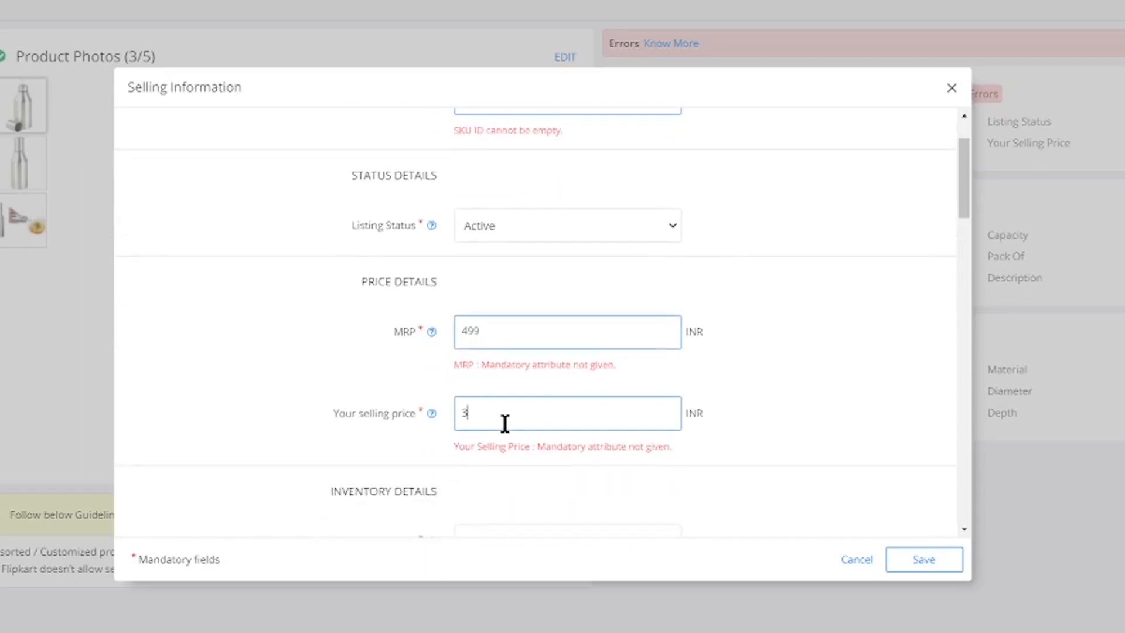
{"action": "type", "text": "99"}
Set fulfilment to Seller and the procurement type to Express in the inventory details
{"action": "scroll", "coordinate": [731, 321], "scroll_direction": "down", "scroll_amount": 3}
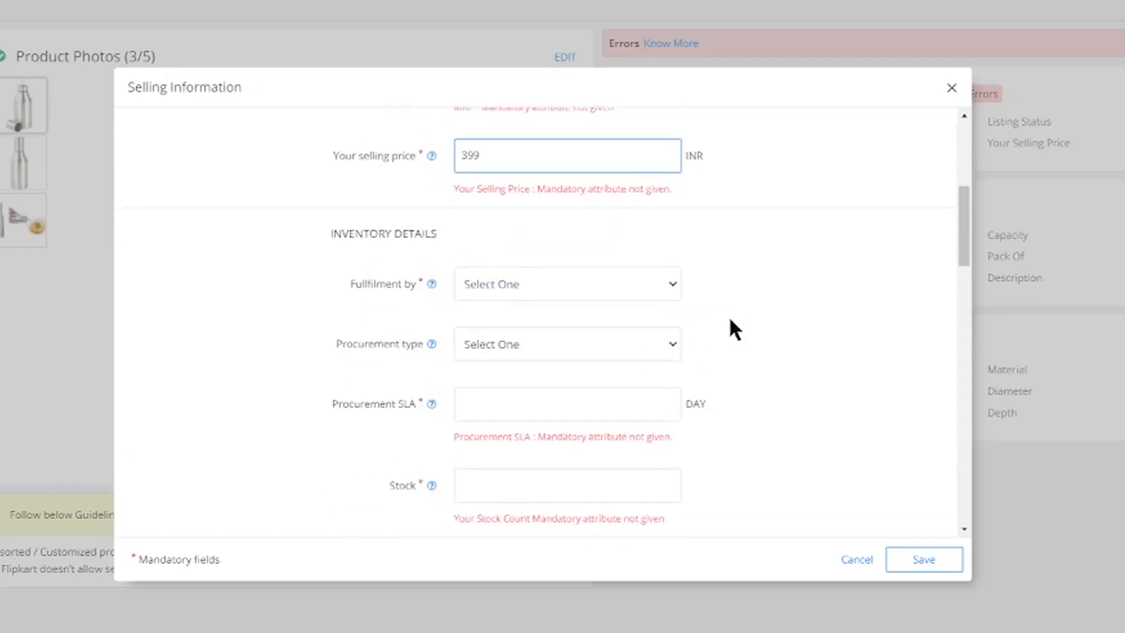
{"action": "left_click", "coordinate": [543, 290]}
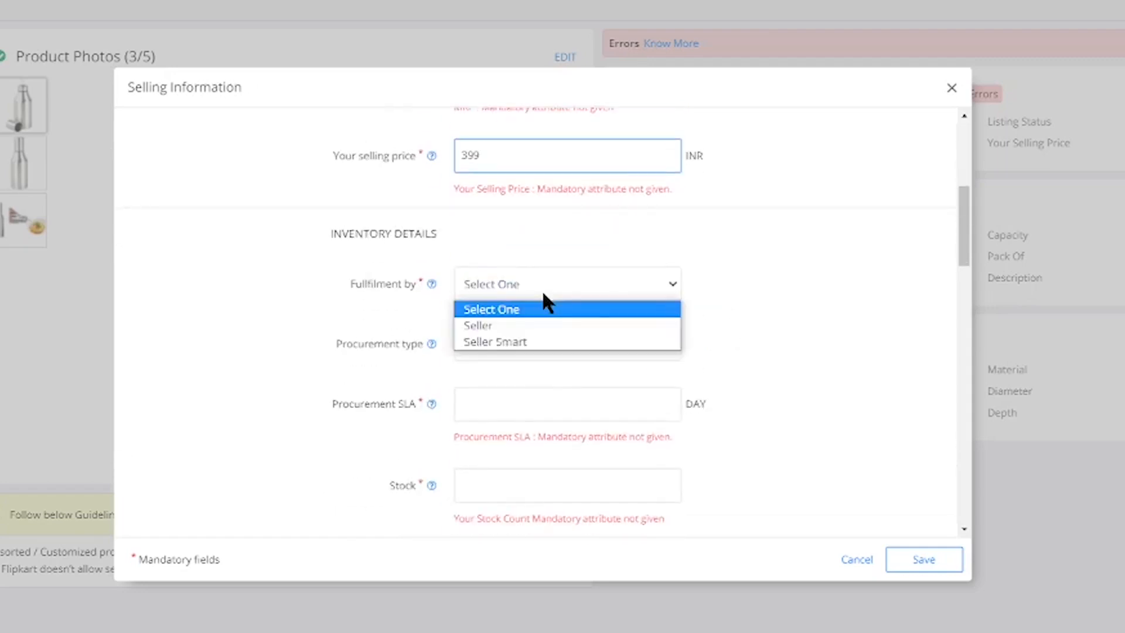
{"action": "left_click", "coordinate": [491, 325]}
{"action": "left_click", "coordinate": [481, 346]}
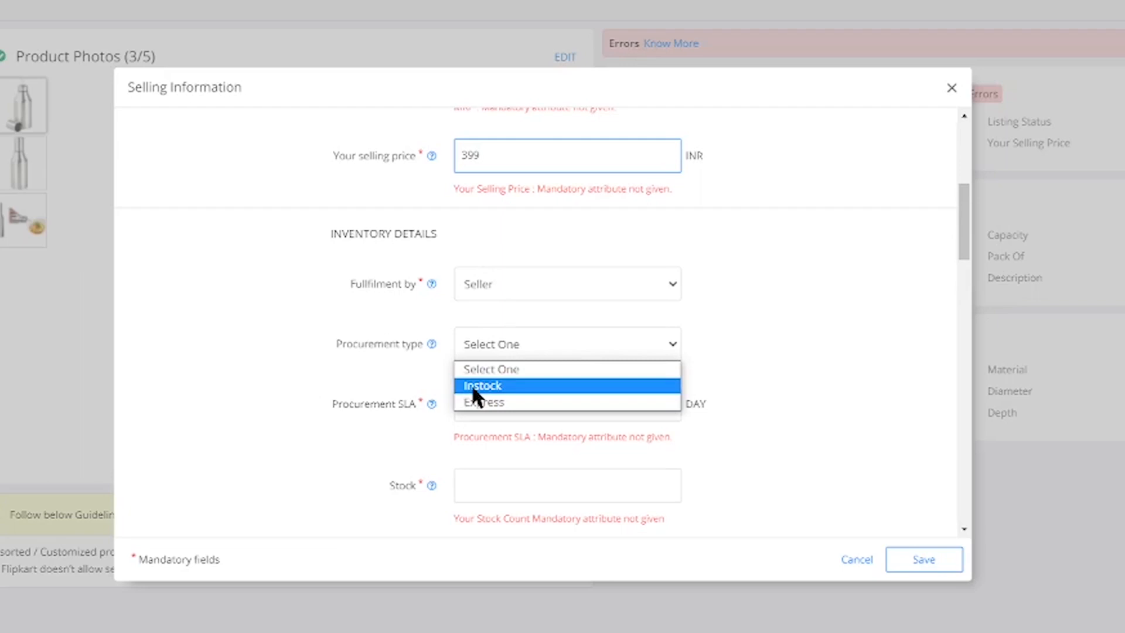
{"action": "left_click", "coordinate": [477, 402]}
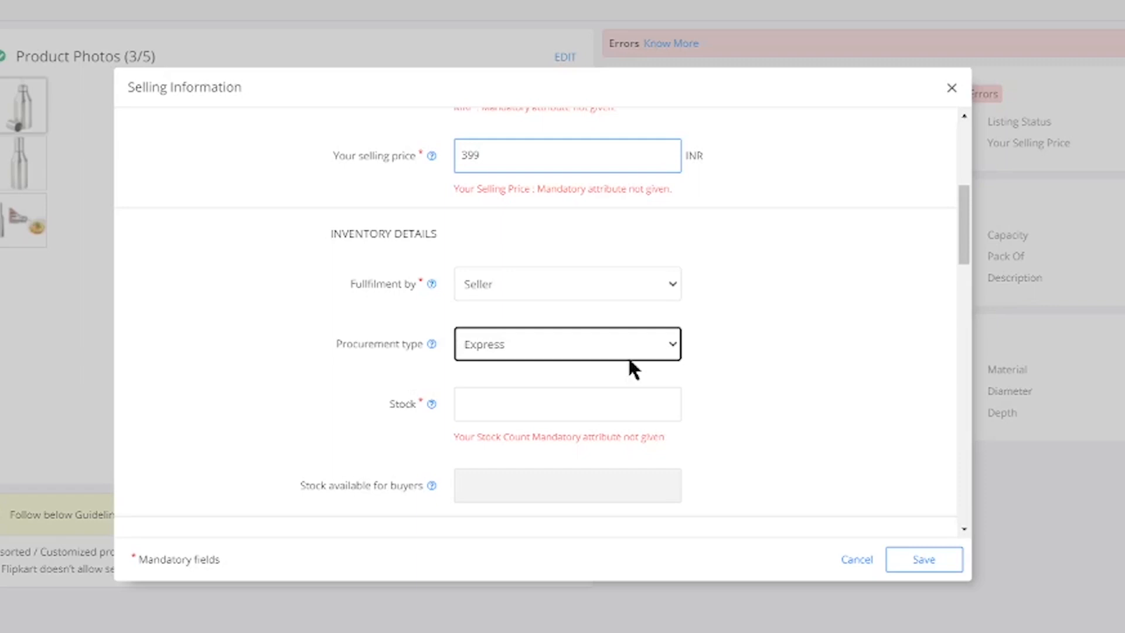
Try the Instock procurement type with a procurement SLA of 1 day, and switch the type back to Express
{"action": "left_click", "coordinate": [585, 341]}
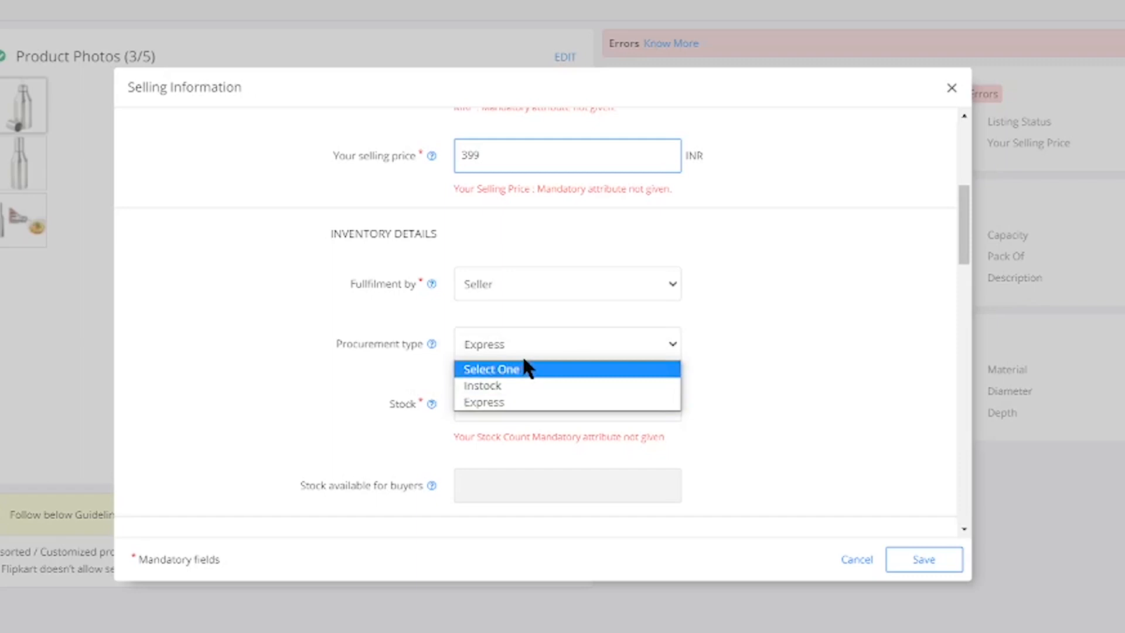
{"action": "left_click", "coordinate": [499, 384]}
{"action": "scroll", "coordinate": [539, 421], "scroll_direction": "down", "scroll_amount": 2}
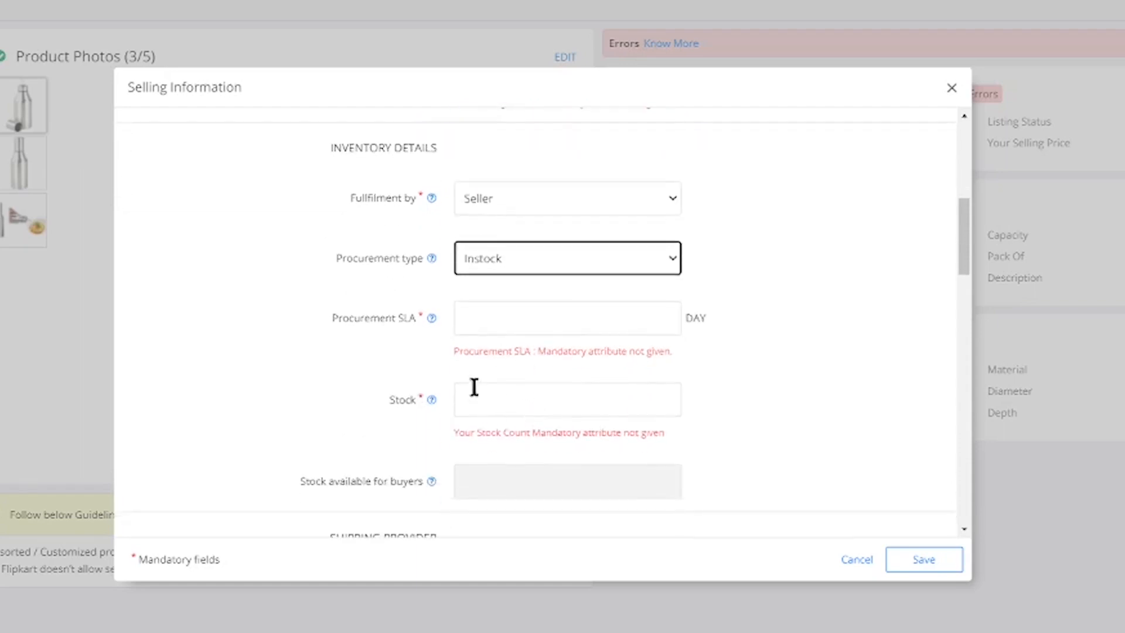
{"action": "left_click", "coordinate": [520, 319]}
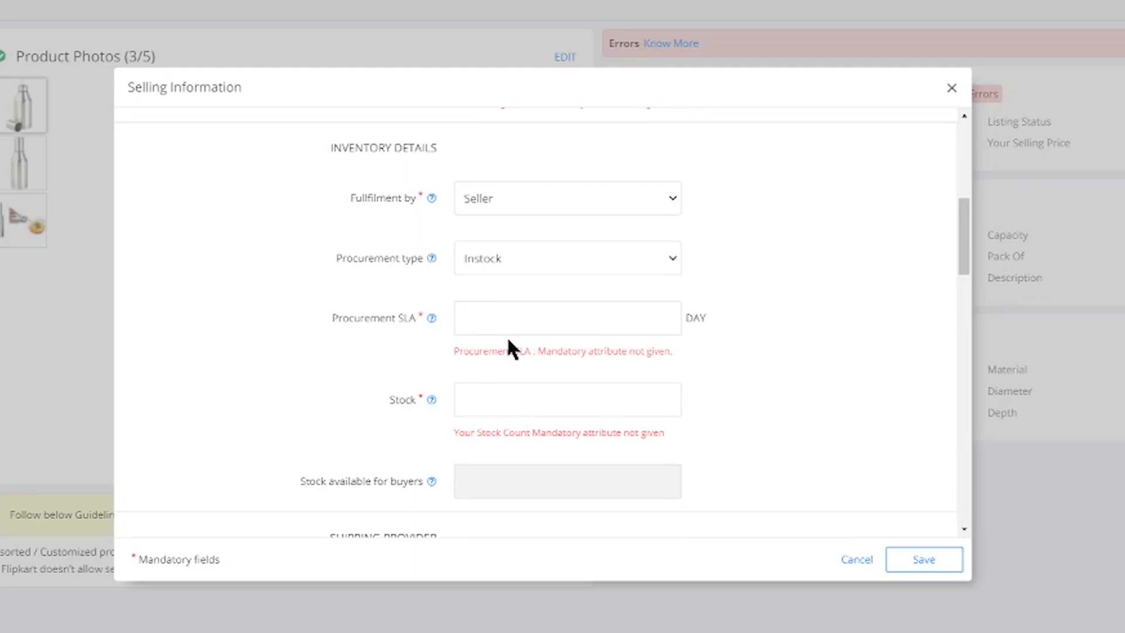
{"action": "type", "text": "2"}
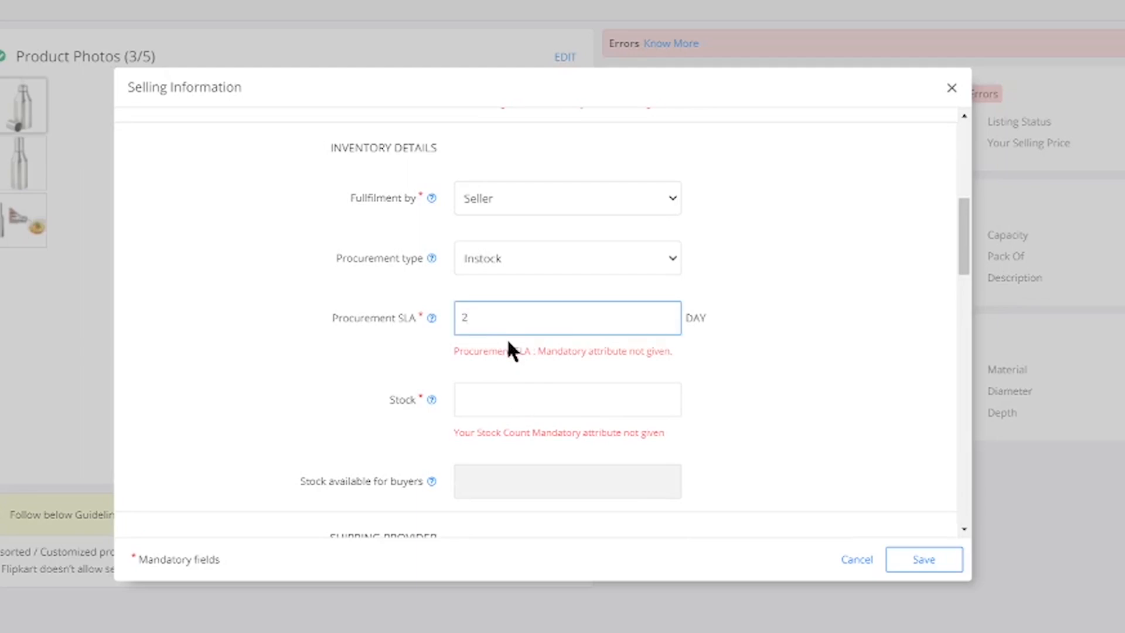
{"action": "key", "text": "BackSpace"}
{"action": "type", "text": "1"}
{"action": "left_click", "coordinate": [488, 393]}
{"action": "left_click", "coordinate": [497, 259]}
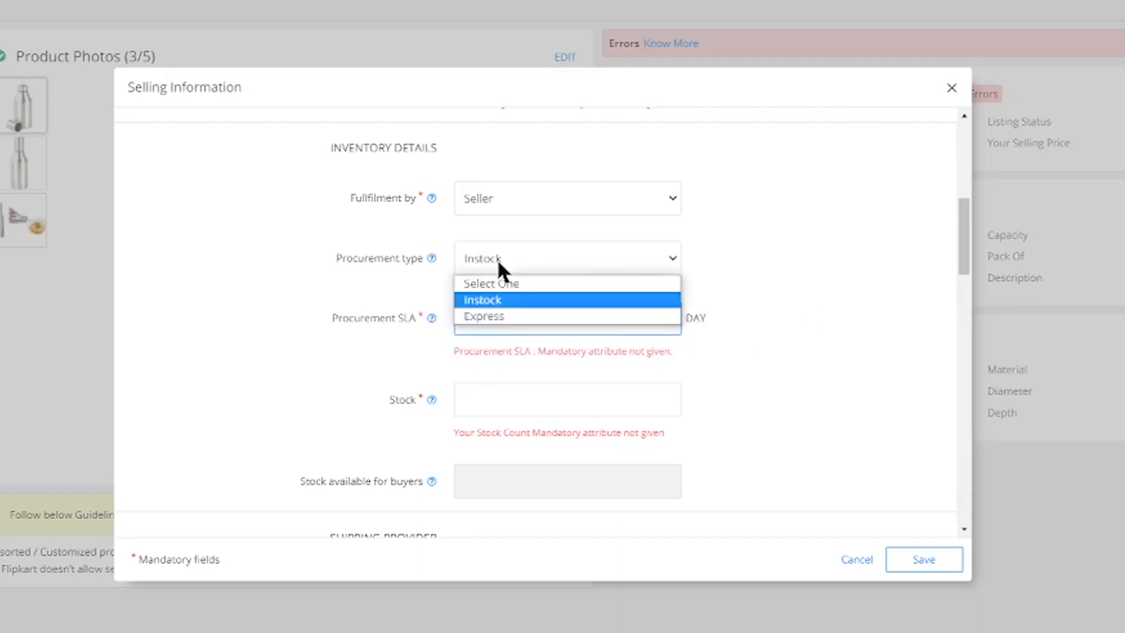
{"action": "left_click", "coordinate": [479, 316]}
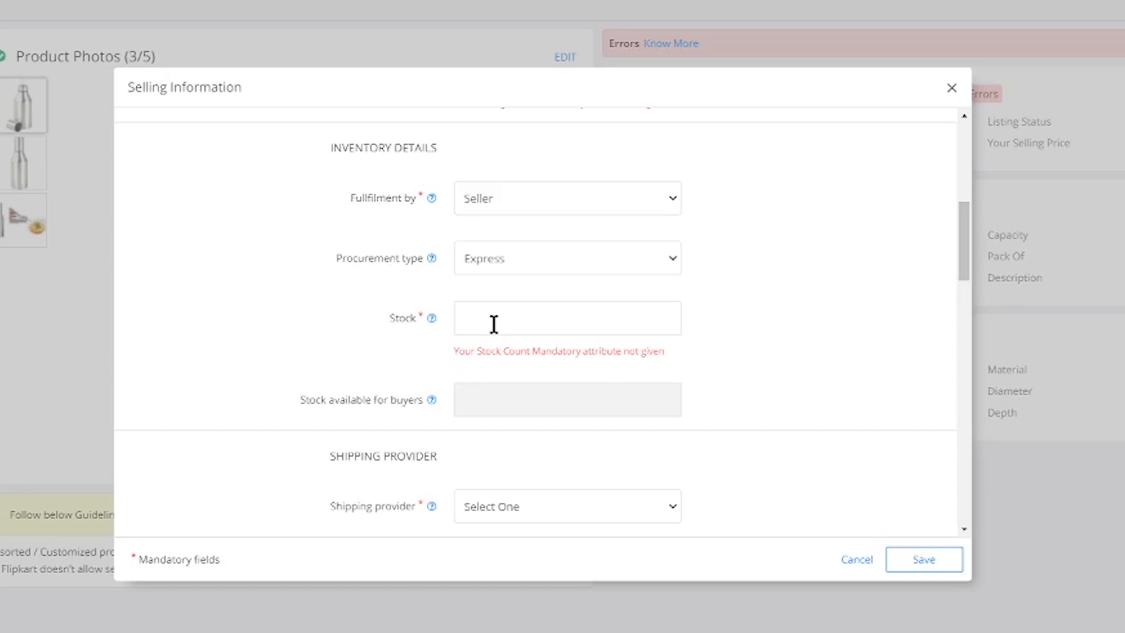
Set the stock to 5 and choose Flipkart as the shipping provider
{"action": "type", "text": "5"}
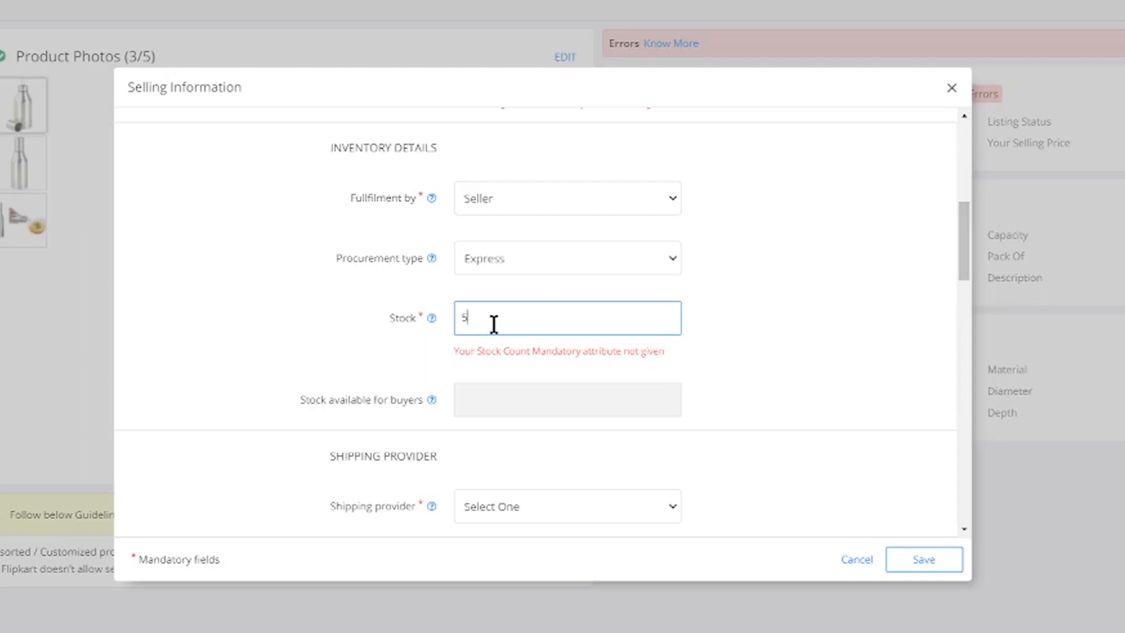
{"action": "scroll", "coordinate": [545, 334], "scroll_direction": "down", "scroll_amount": 3}
{"action": "left_click", "coordinate": [555, 334]}
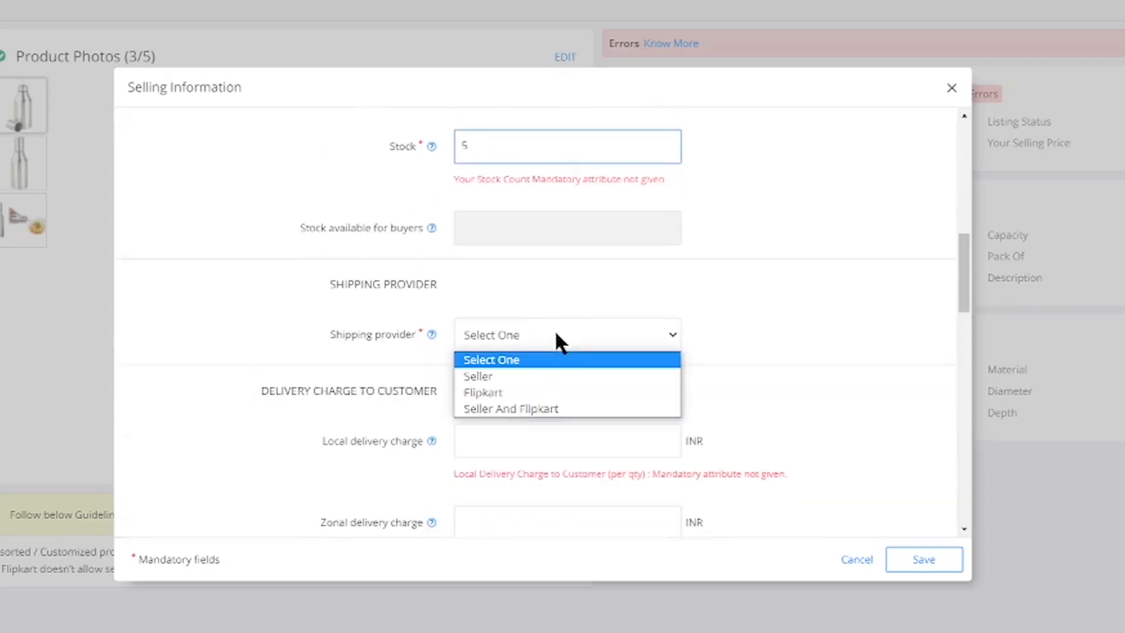
{"action": "left_click", "coordinate": [487, 393]}
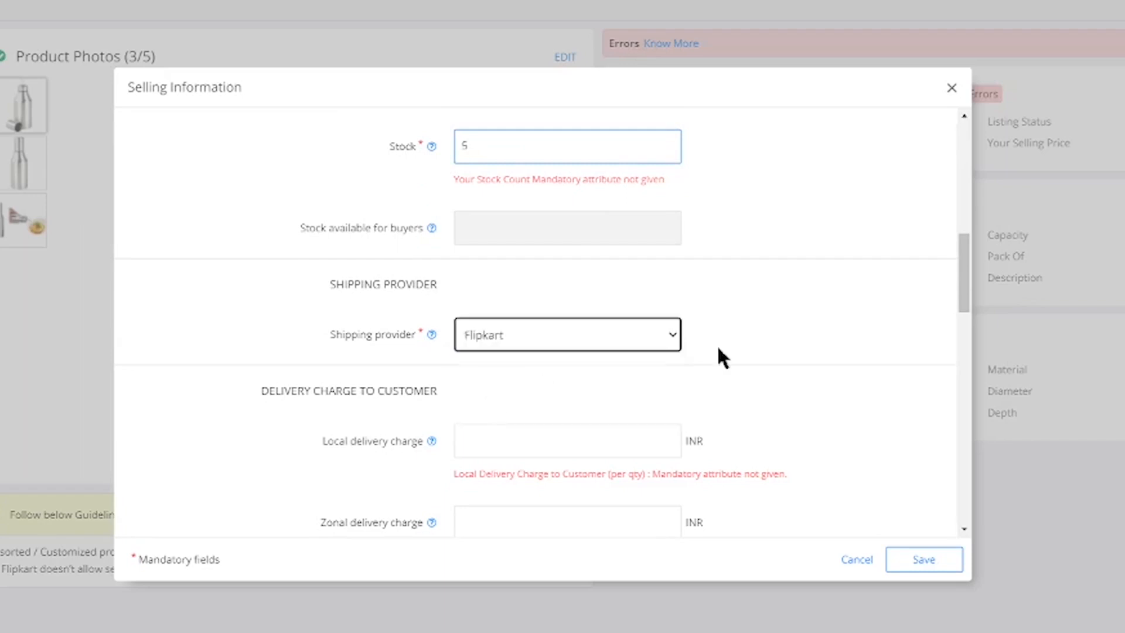
Set the customer delivery charges to 20 INR local, 30 INR zonal and 40 INR national
{"action": "scroll", "coordinate": [772, 287], "scroll_direction": "down", "scroll_amount": 3}
{"action": "left_click", "coordinate": [555, 271]}
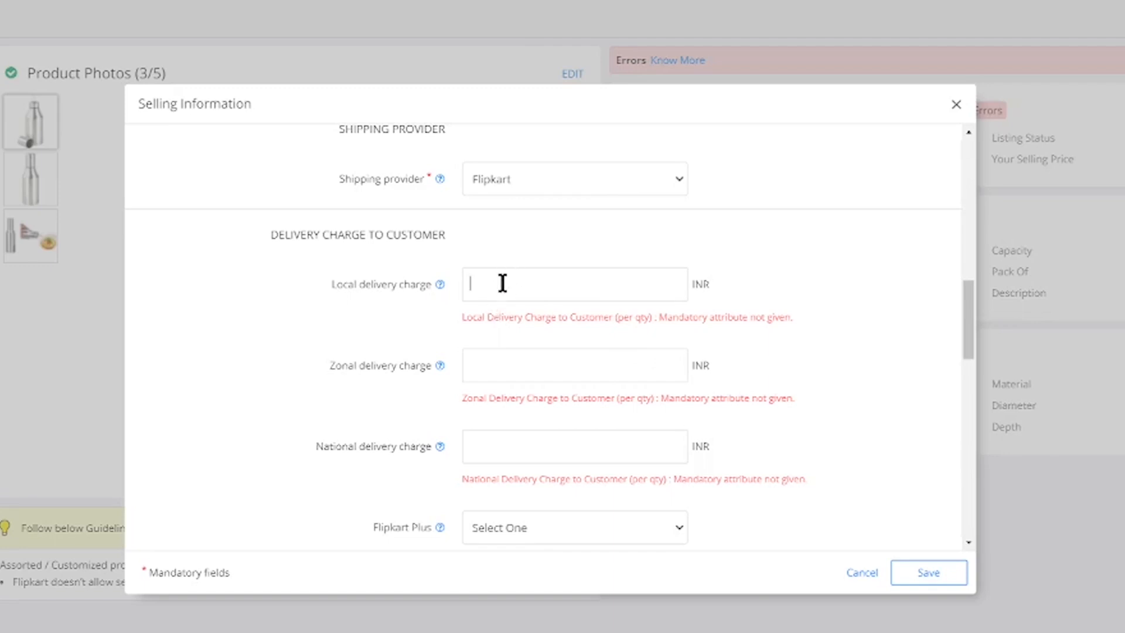
{"action": "type", "text": "20"}
{"action": "key", "text": "Tab"}
{"action": "type", "text": "30"}
{"action": "key", "text": "Tab"}
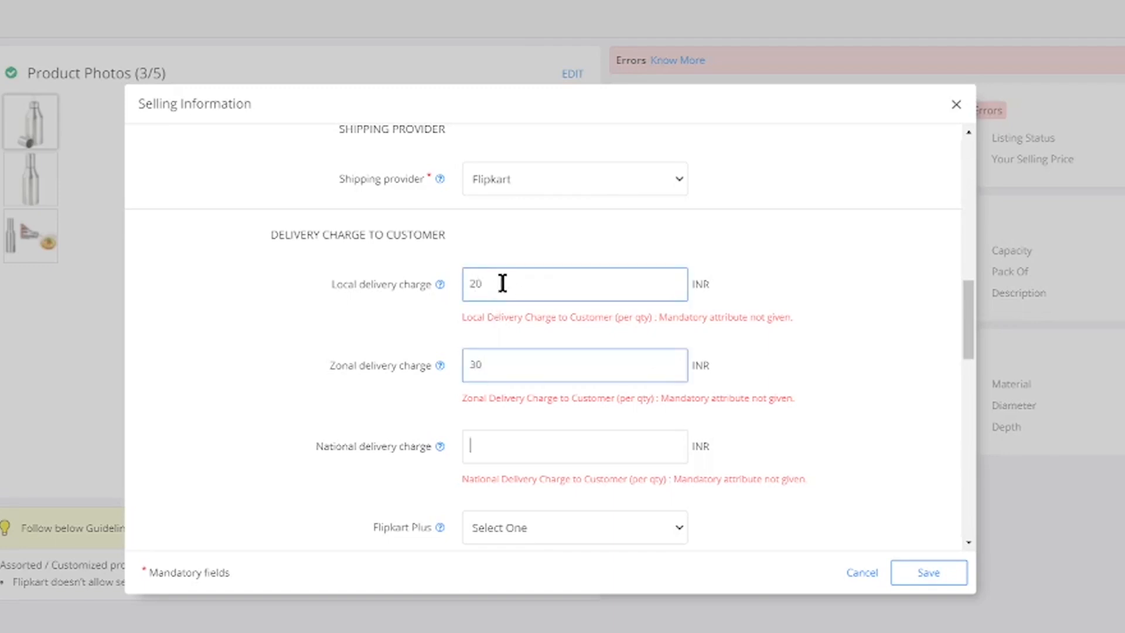
{"action": "type", "text": "40"}
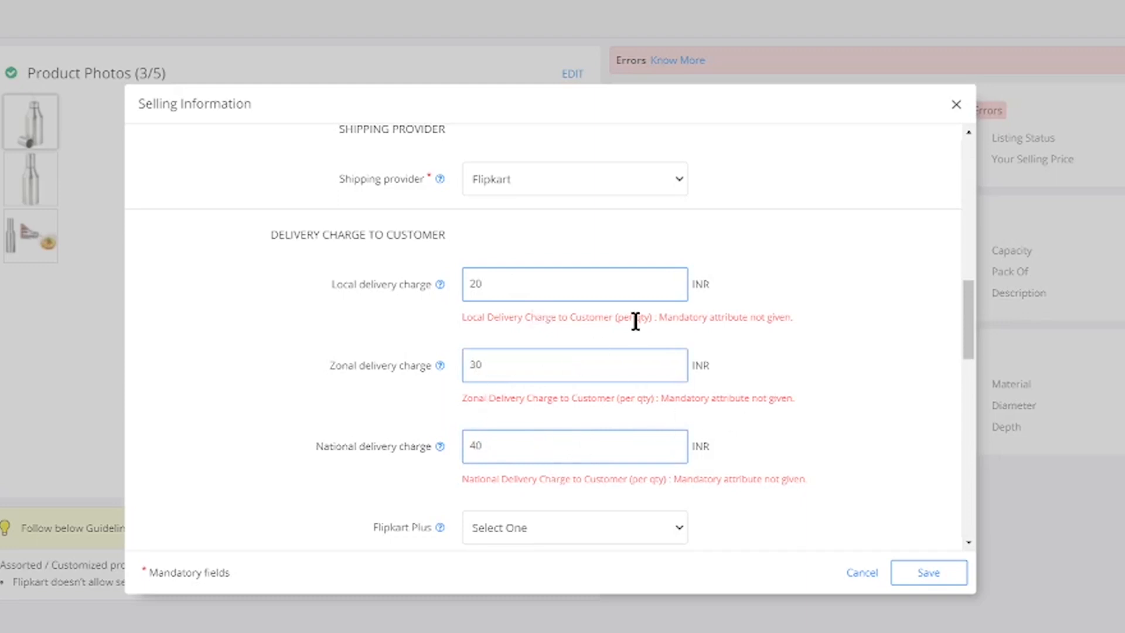
Set the Flipkart Plus option to Plus Listing
{"action": "scroll", "coordinate": [481, 398], "scroll_direction": "down", "scroll_amount": 3}
{"action": "left_click", "coordinate": [520, 364]}
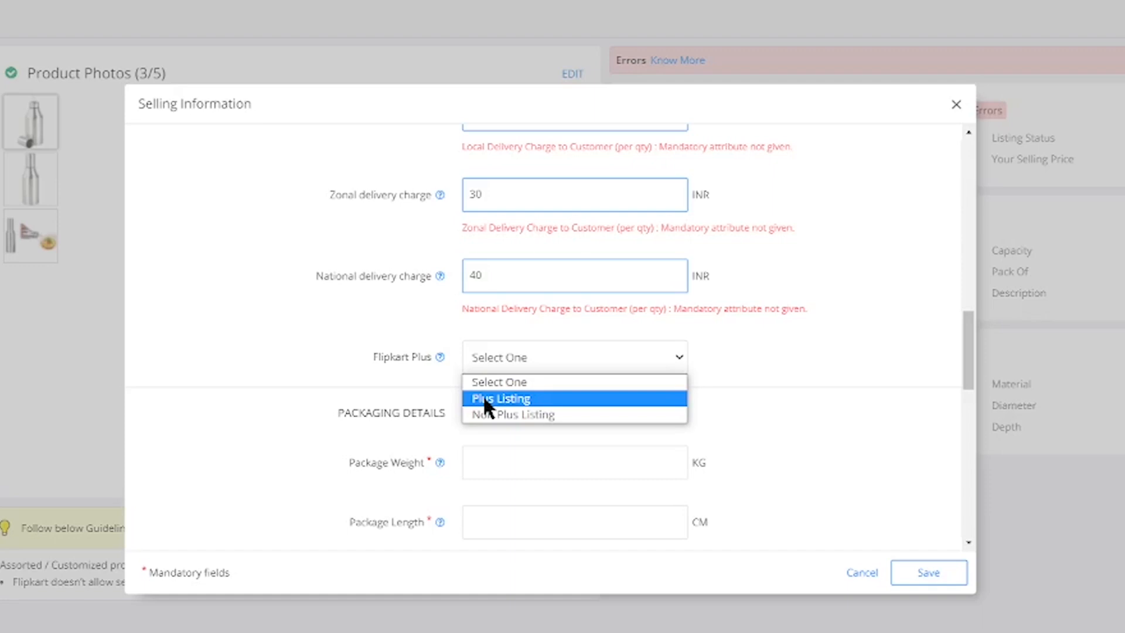
{"action": "left_click", "coordinate": [484, 401]}
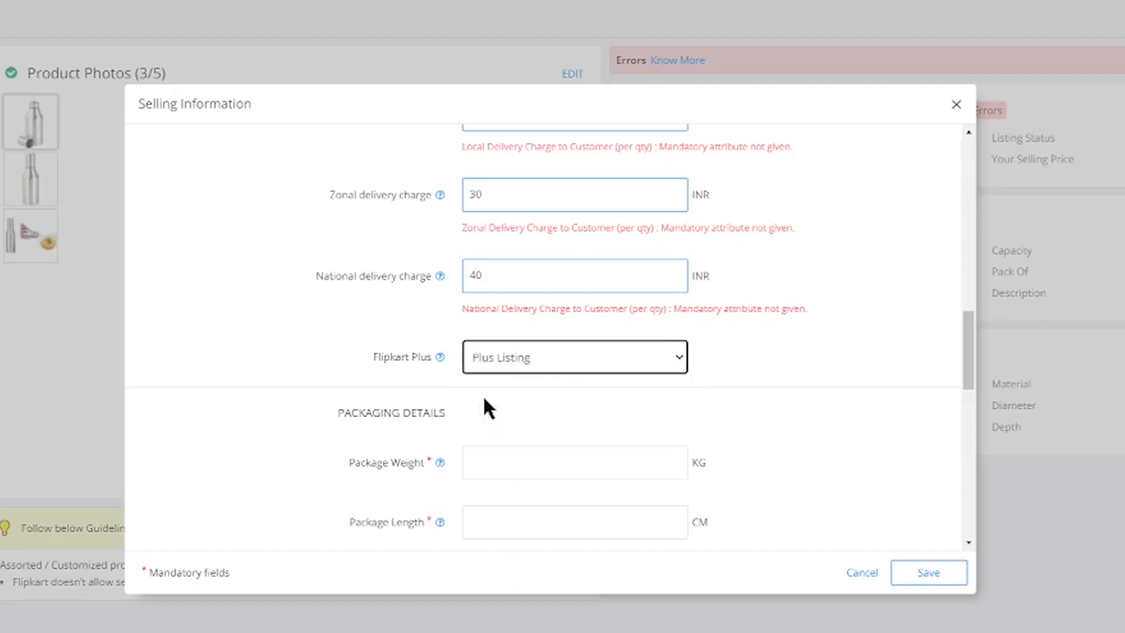
{"action": "left_click", "coordinate": [508, 369]}
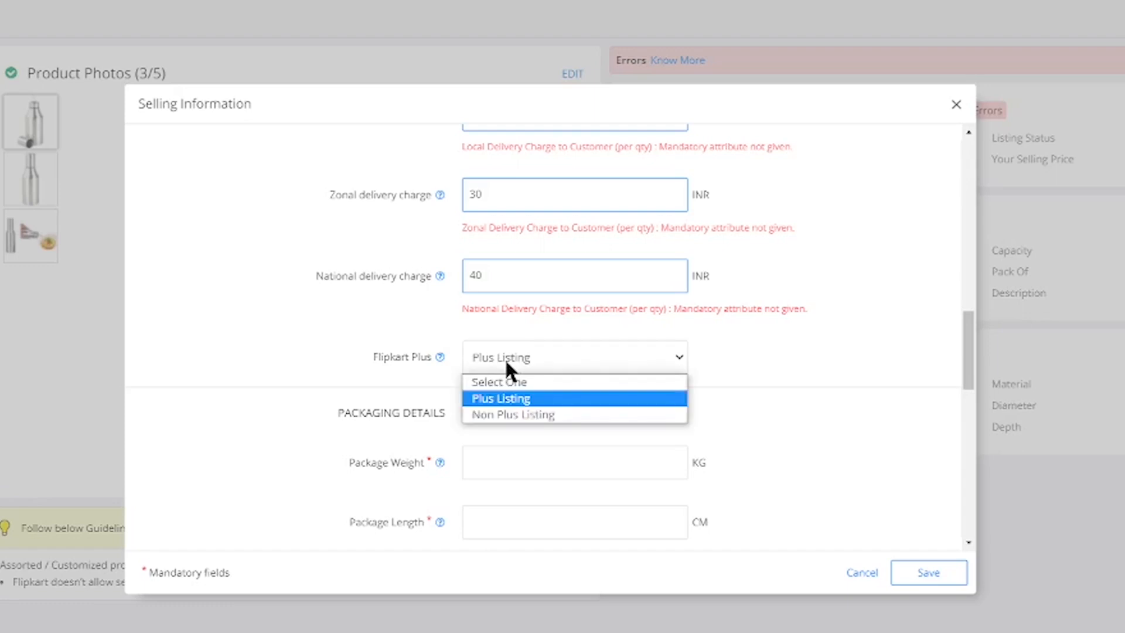
{"action": "left_click", "coordinate": [514, 399]}
Set the package length to 5 cm and the package weight to 0.2 kg
{"action": "left_click", "coordinate": [486, 467]}
{"action": "scroll", "coordinate": [536, 389], "scroll_direction": "down", "scroll_amount": 1}
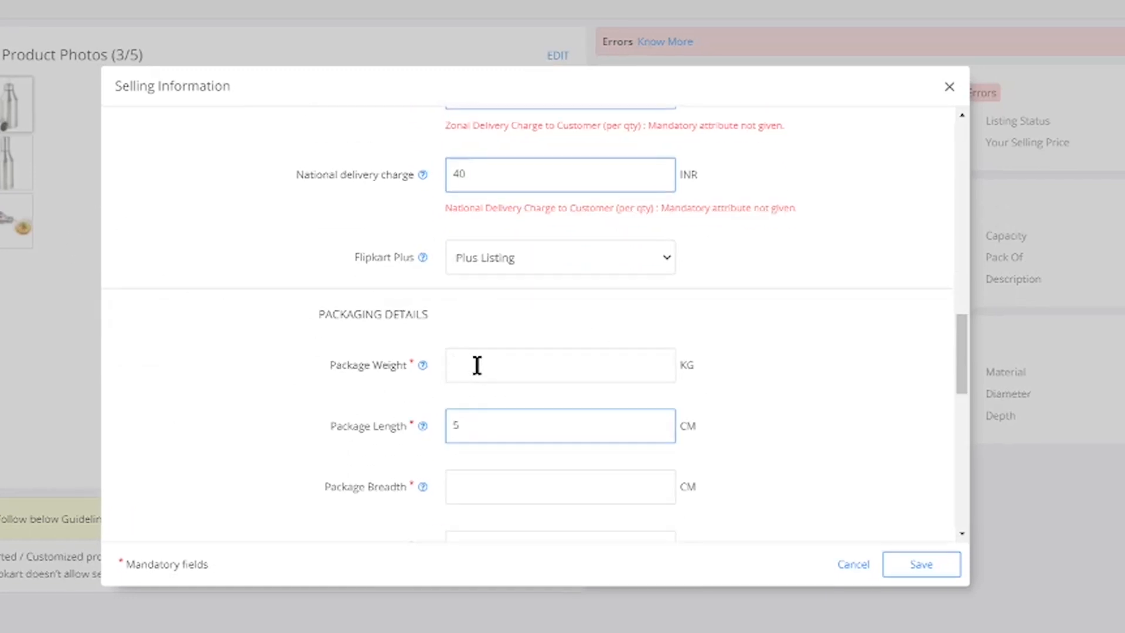
{"action": "left_click", "coordinate": [477, 365]}
{"action": "type", "text": "0"}
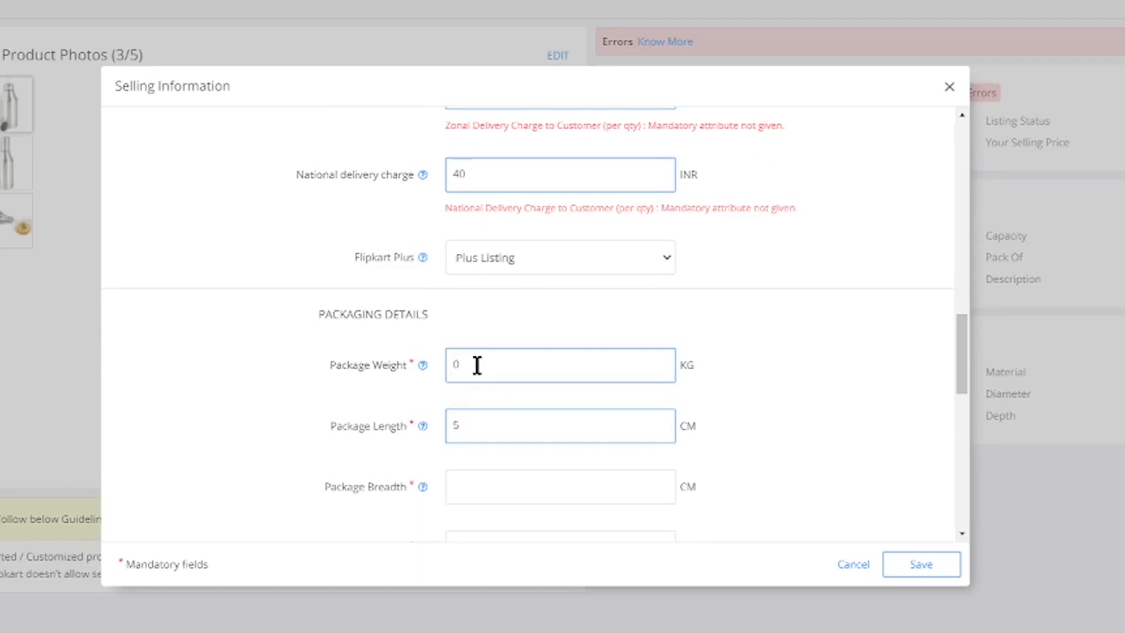
{"action": "type", "text": ".2"}
{"action": "double_click", "coordinate": [691, 364]}
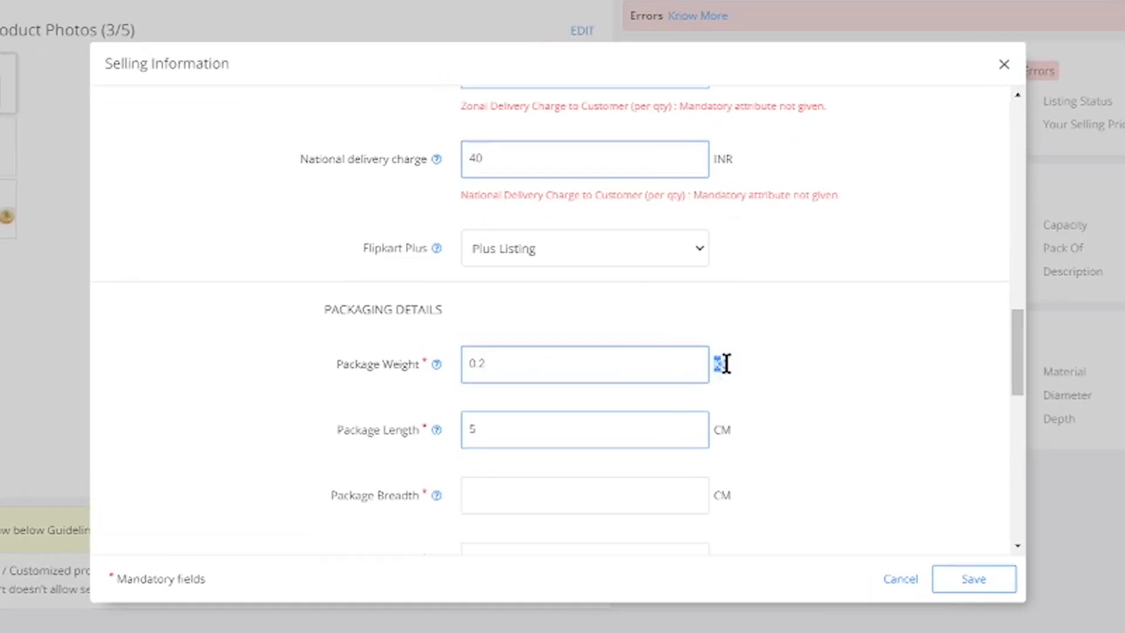
{"action": "left_click", "coordinate": [519, 362]}
{"action": "double_click", "coordinate": [521, 363]}
{"action": "type", "text": "2"}
{"action": "key", "text": "BackSpace"}
{"action": "type", "text": "02"}
{"action": "key", "text": "BackSpace"}
{"action": "type", "text": ".2"}
Set the package breadth to 5 cm and the package height to 18 cm
{"action": "left_click", "coordinate": [586, 433]}
{"action": "scroll", "coordinate": [525, 364], "scroll_direction": "down", "scroll_amount": 5}
{"action": "left_click", "coordinate": [525, 225]}
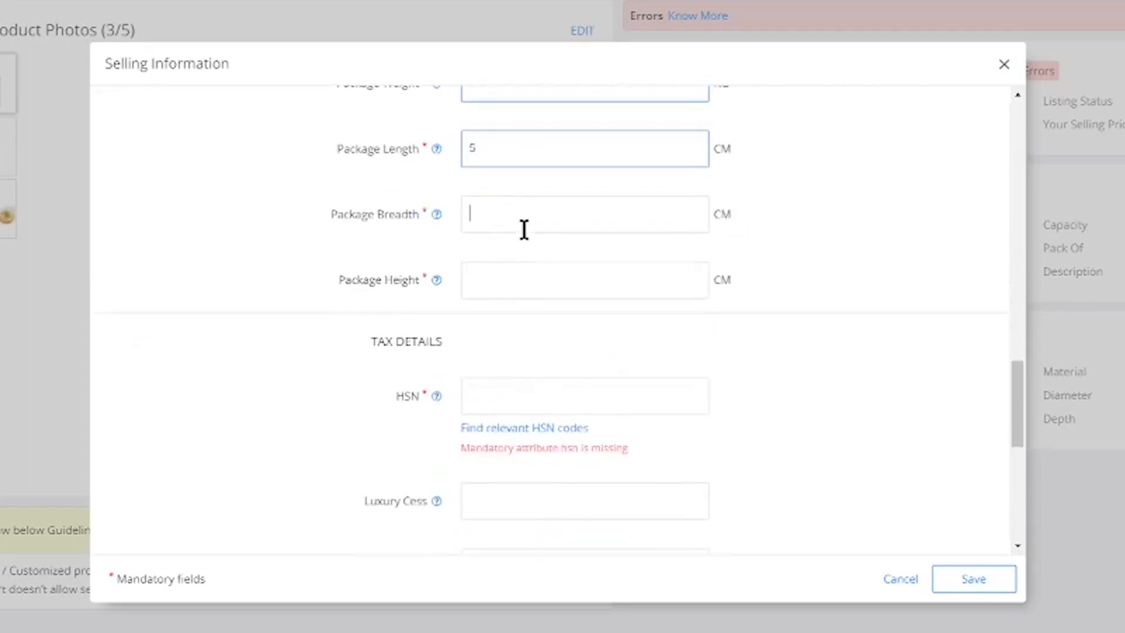
{"action": "type", "text": "5"}
{"action": "left_click", "coordinate": [513, 281]}
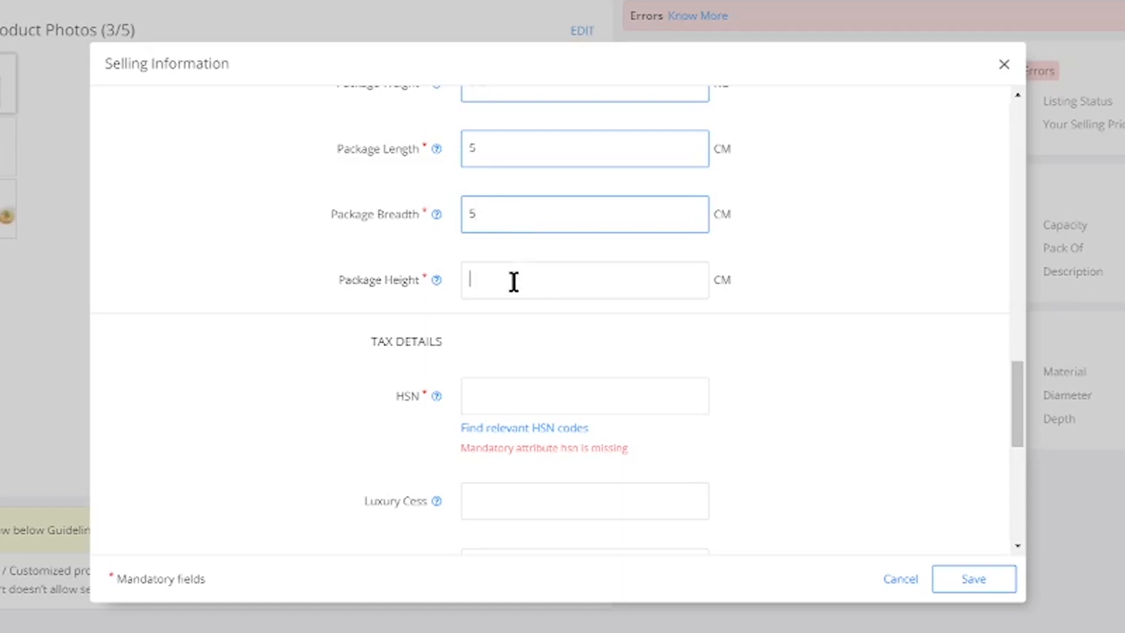
{"action": "type", "text": "18"}
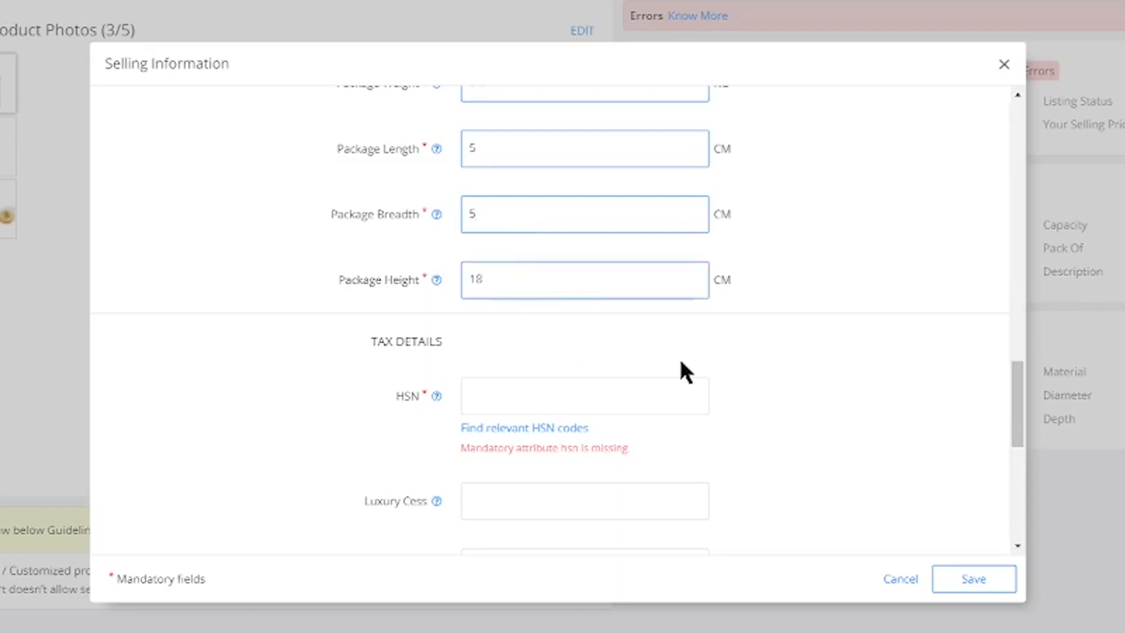
Look up the relevant HSN codes for the oil dispenser category and select code 39241090
{"action": "left_click", "coordinate": [539, 428]}
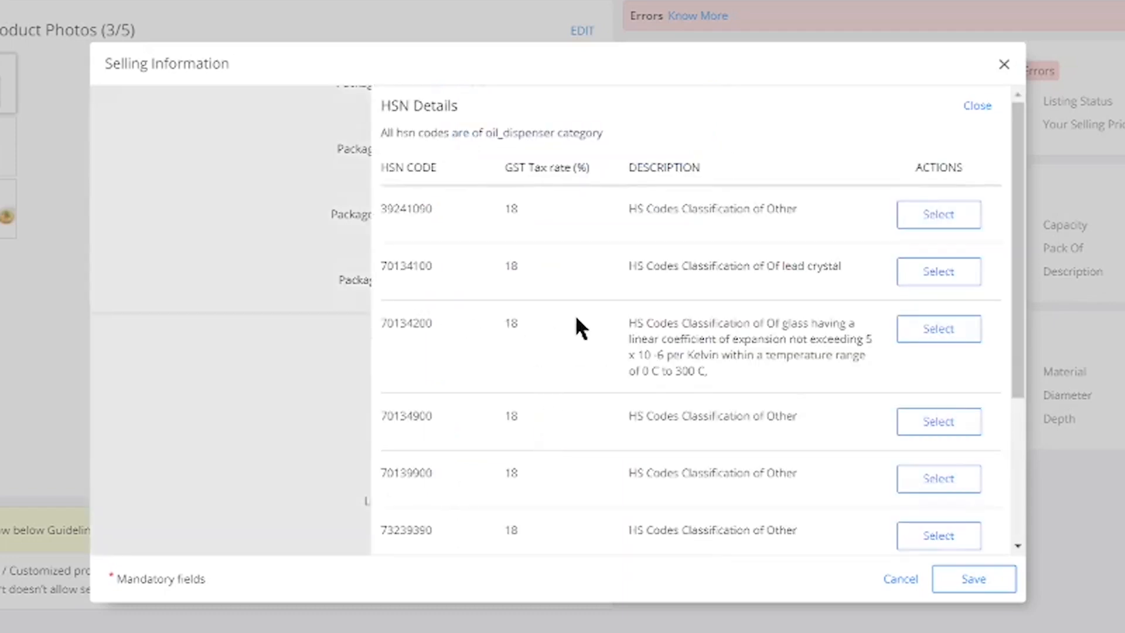
{"action": "scroll", "coordinate": [580, 322], "scroll_direction": "down", "scroll_amount": 4}
{"action": "scroll", "coordinate": [581, 323], "scroll_direction": "up", "scroll_amount": 3}
{"action": "scroll", "coordinate": [582, 321], "scroll_direction": "up", "scroll_amount": 1}
{"action": "double_click", "coordinate": [506, 209]}
{"action": "double_click", "coordinate": [774, 210]}
{"action": "left_click", "coordinate": [908, 222]}
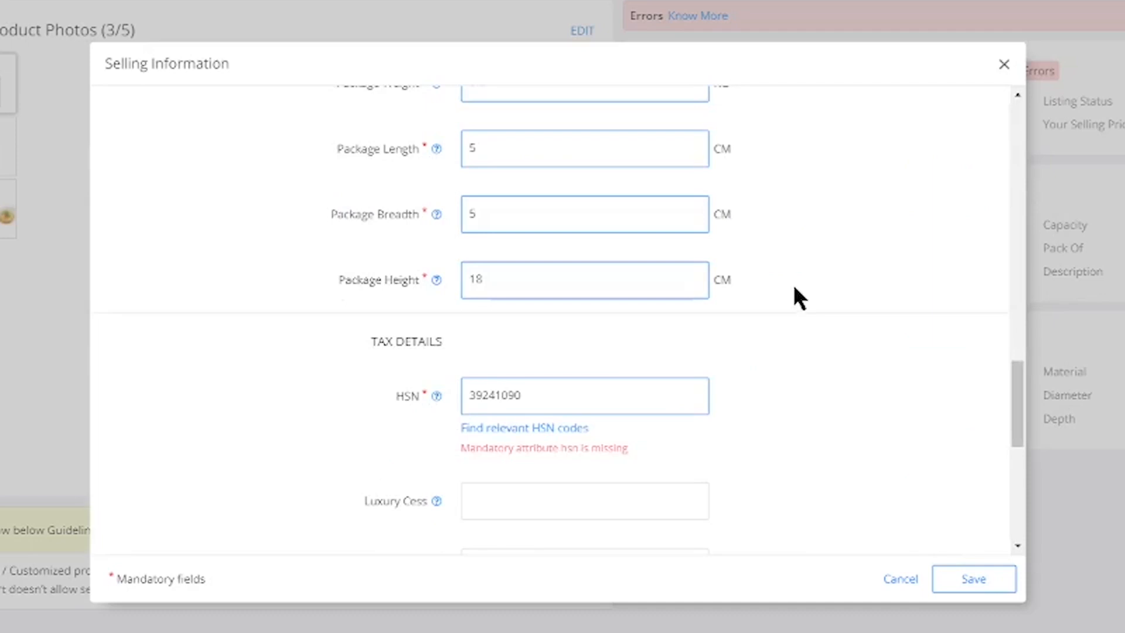
Set the tax code to GST_18 in the tax details, leaving Luxury Cess empty
{"action": "scroll", "coordinate": [809, 264], "scroll_direction": "down", "scroll_amount": 2}
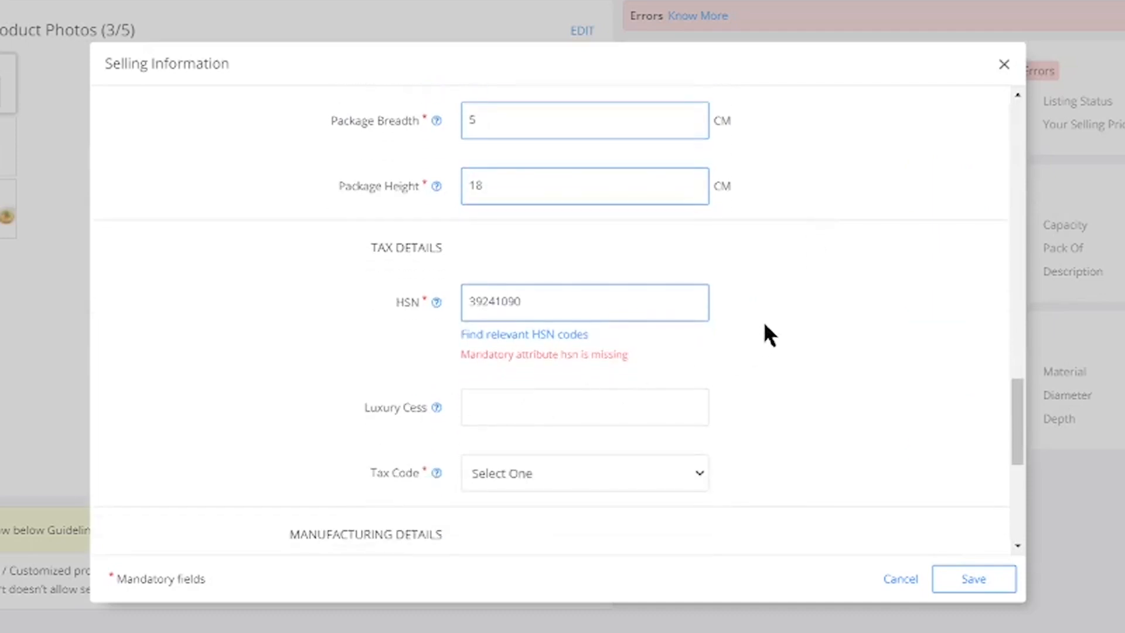
{"action": "scroll", "coordinate": [540, 339], "scroll_direction": "down", "scroll_amount": 5}
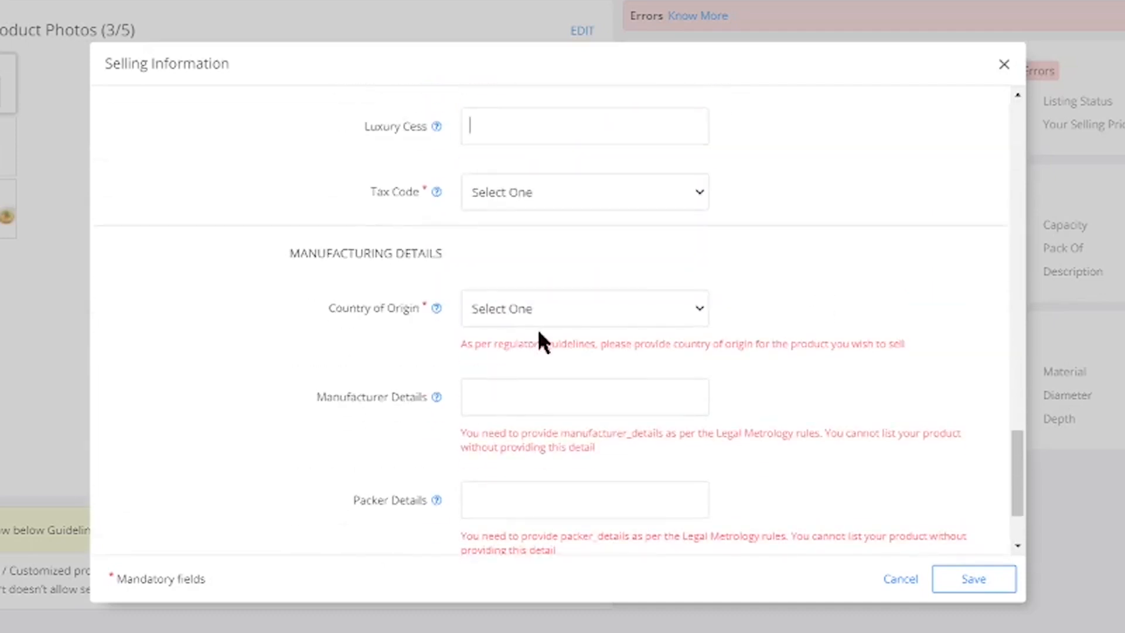
{"action": "left_click", "coordinate": [535, 198]}
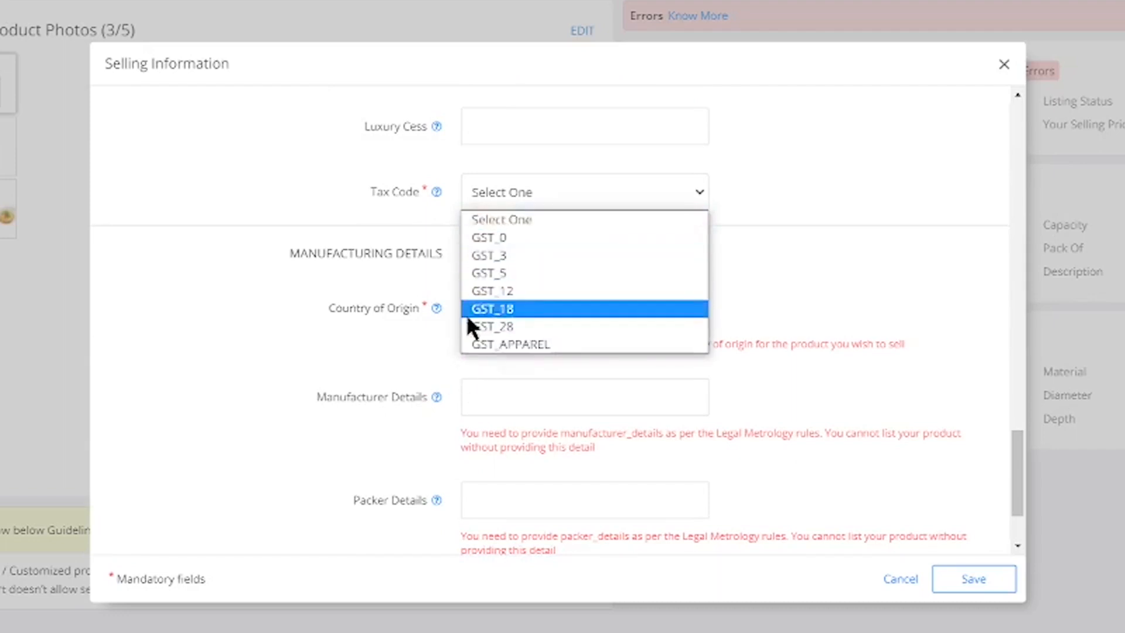
{"action": "left_click", "coordinate": [484, 309]}
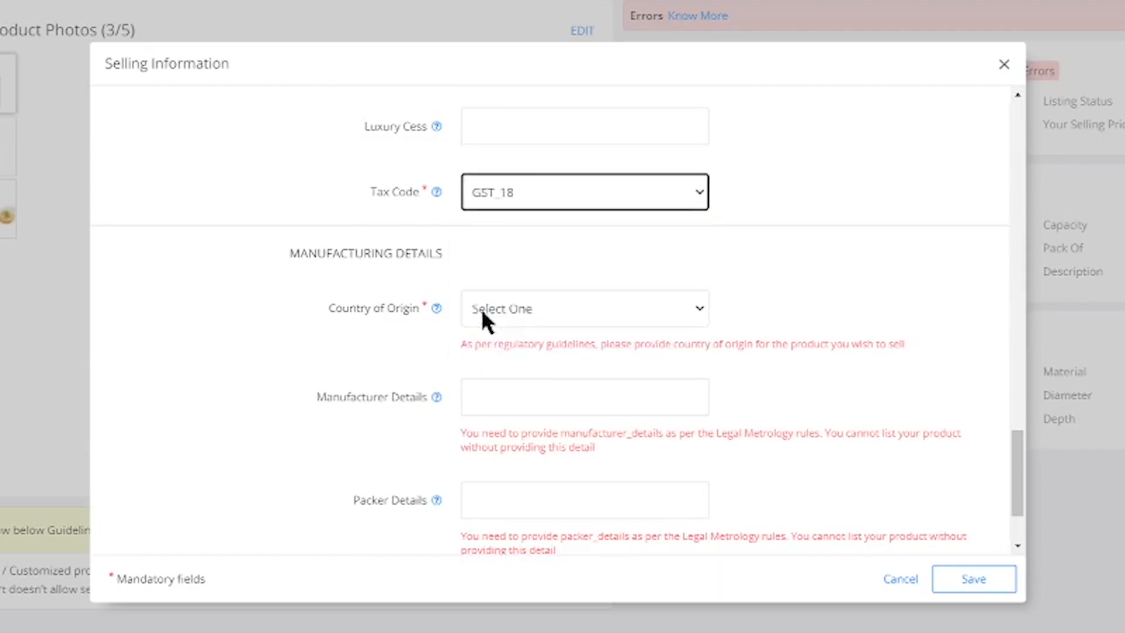
{"action": "left_click", "coordinate": [619, 256]}
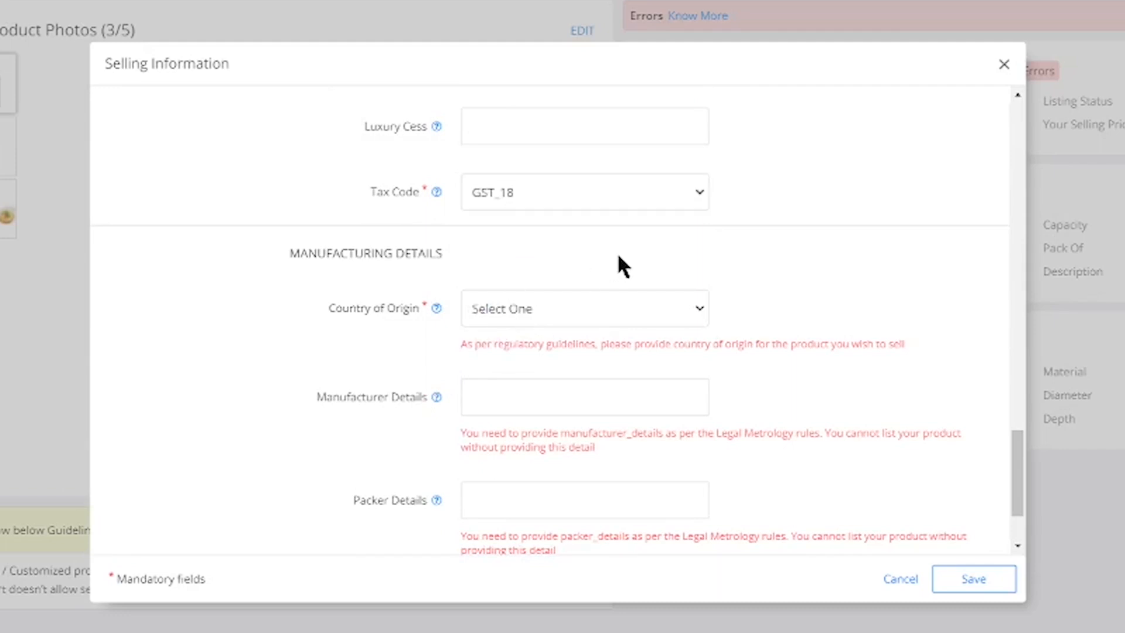
Set the country of origin to India in the manufacturing details
{"action": "scroll", "coordinate": [619, 257], "scroll_direction": "down", "scroll_amount": 2}
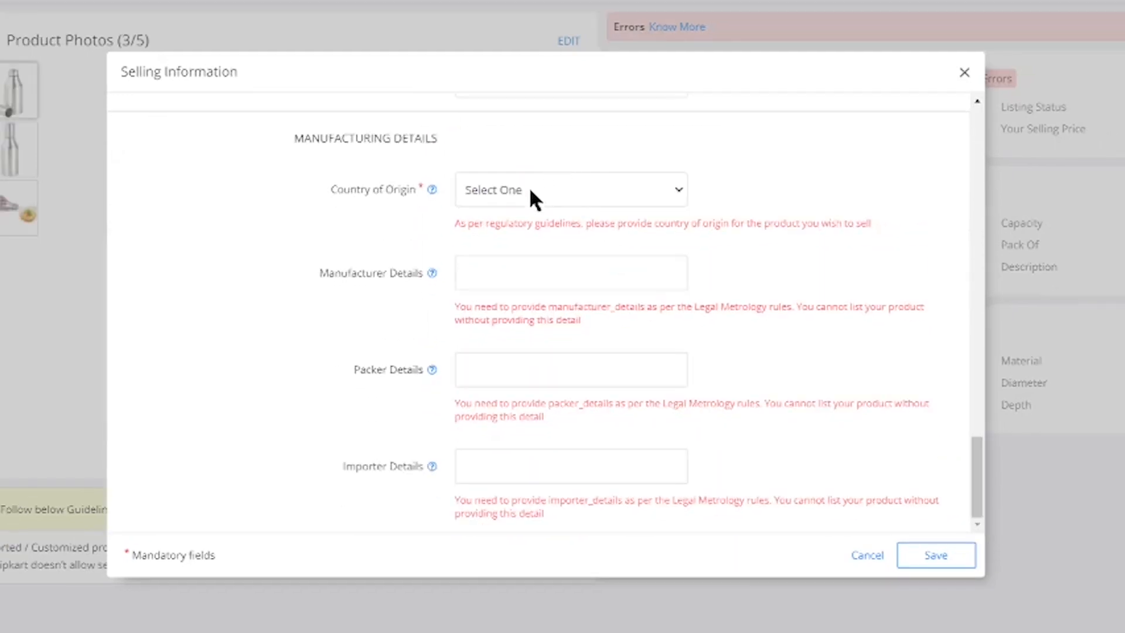
{"action": "left_click", "coordinate": [527, 196]}
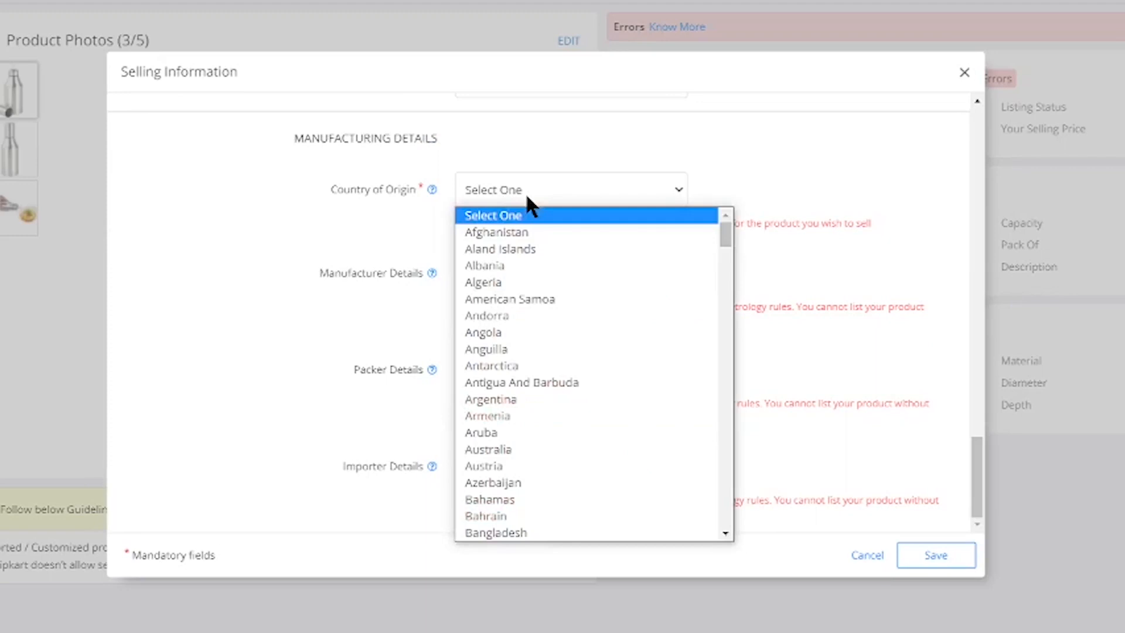
{"action": "type", "text": "india"}
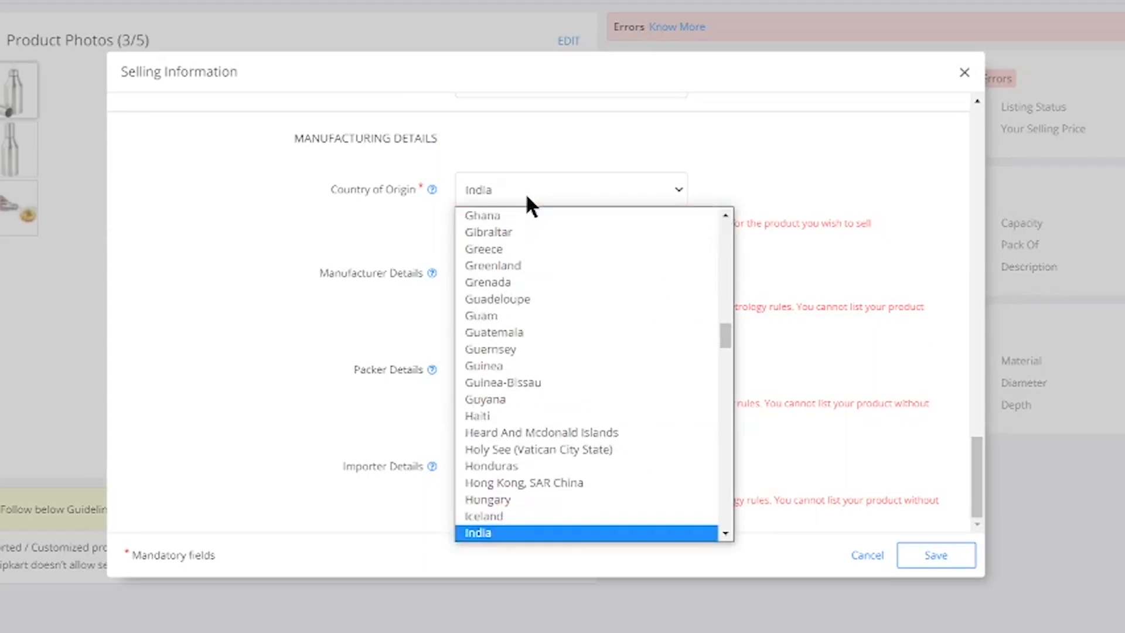
{"action": "left_click", "coordinate": [491, 534]}
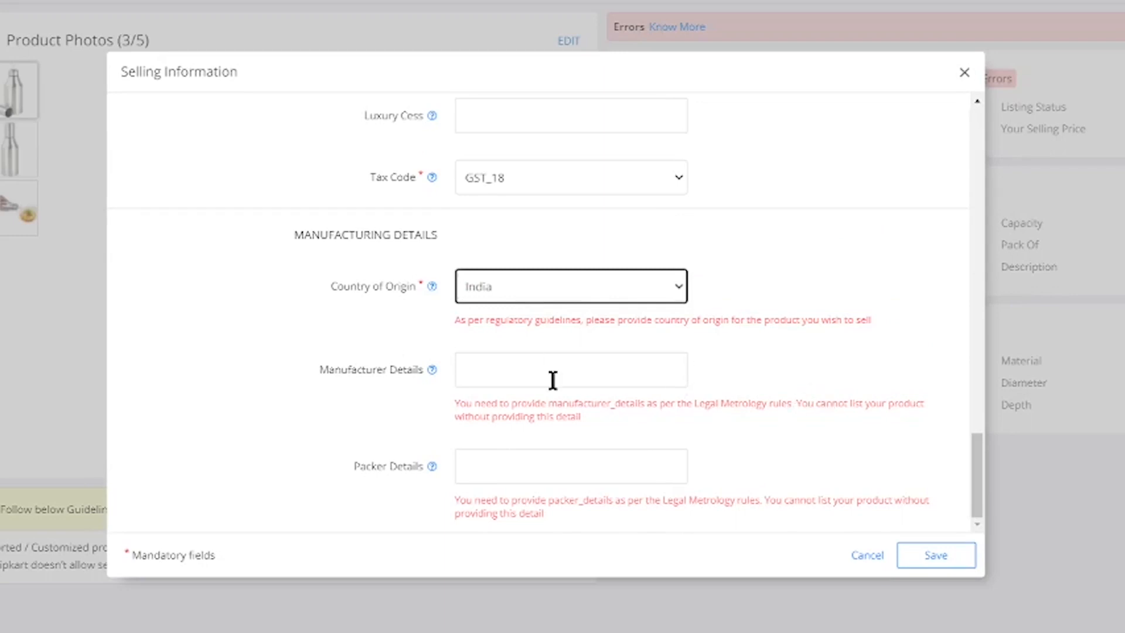
Enter na for both the manufacturer details and the packer details
{"action": "left_click", "coordinate": [512, 377]}
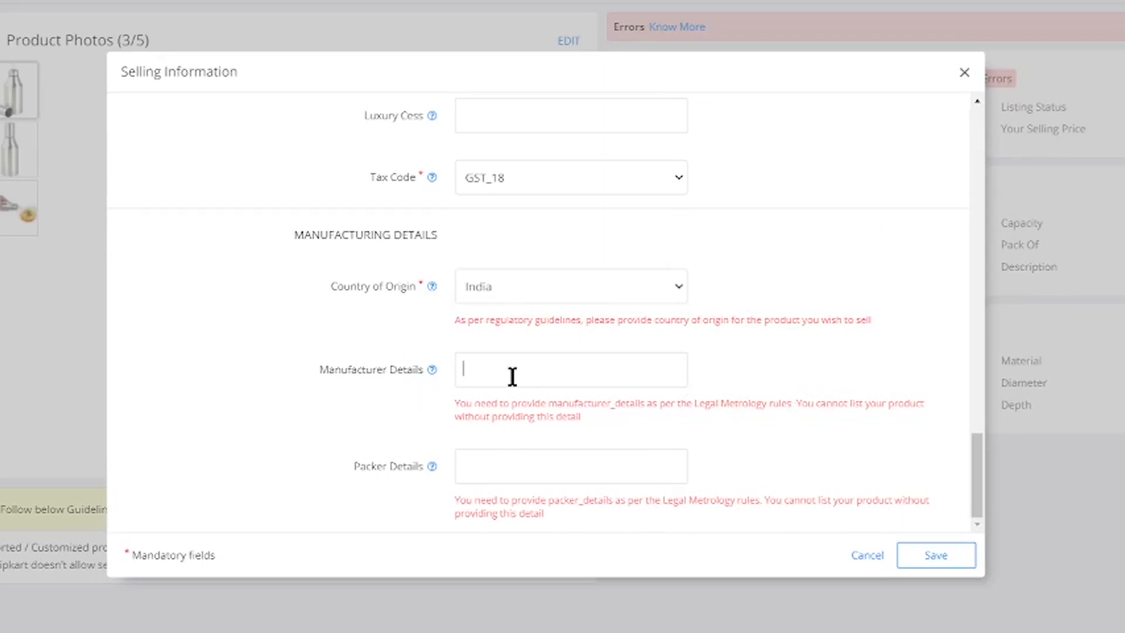
{"action": "type", "text": "na"}
{"action": "key", "text": "Tab"}
{"action": "type", "text": "na"}
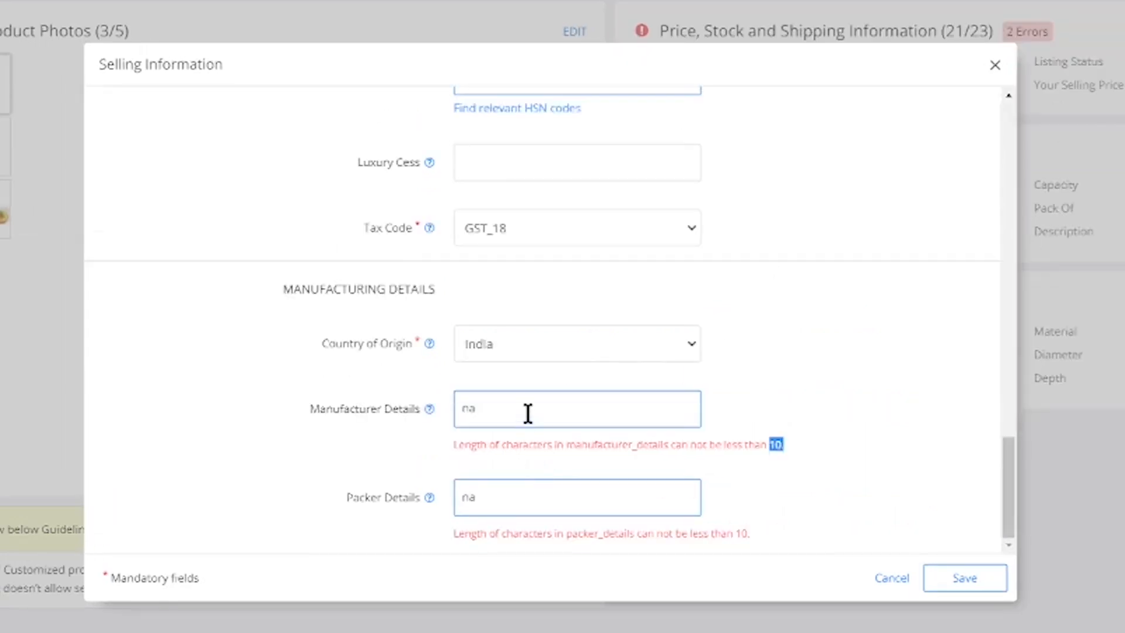
Replace the manufacturer details with india anhd
{"action": "double_click", "coordinate": [528, 413]}
{"action": "type", "text": "indian"}
{"action": "key", "text": "BackSpace"}
{"action": "type", "text": "anh"}
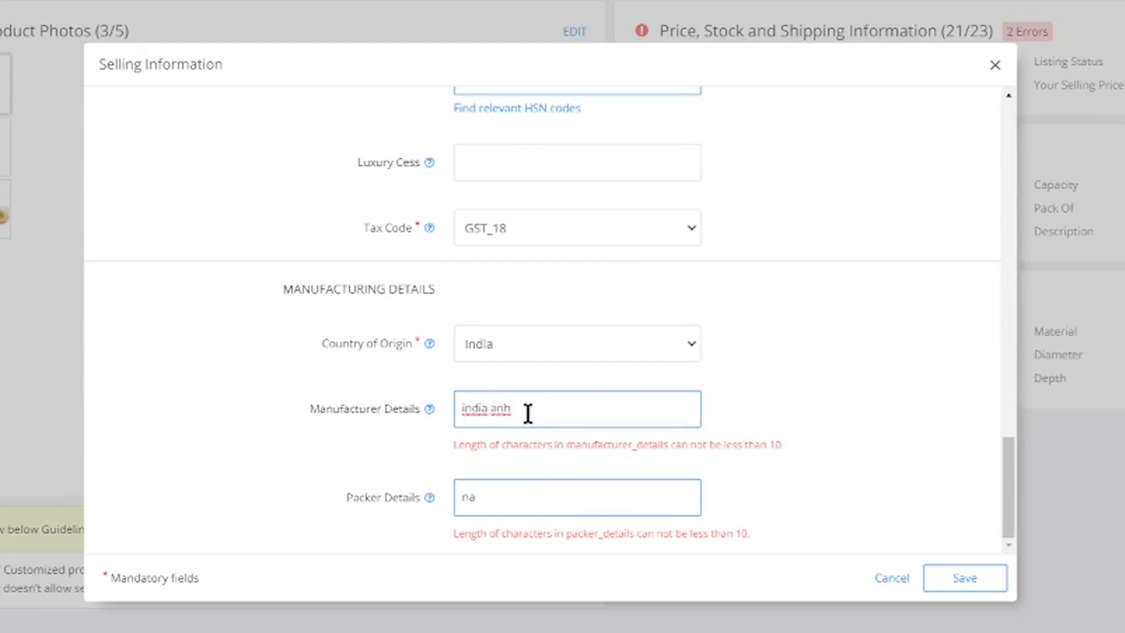
{"action": "key", "text": "BackSpace"}
{"action": "type", "text": "d"}
{"action": "key", "text": "BackSpace"}
{"action": "type", "text": "hd"}
Copy the manufacturer details into the packer details and save the selling information
{"action": "triple_click", "coordinate": [528, 414]}
{"action": "key", "text": "ctrl+c"}
{"action": "double_click", "coordinate": [502, 511]}
{"action": "key", "text": "ctrl+v"}
{"action": "left_click", "coordinate": [978, 593]}
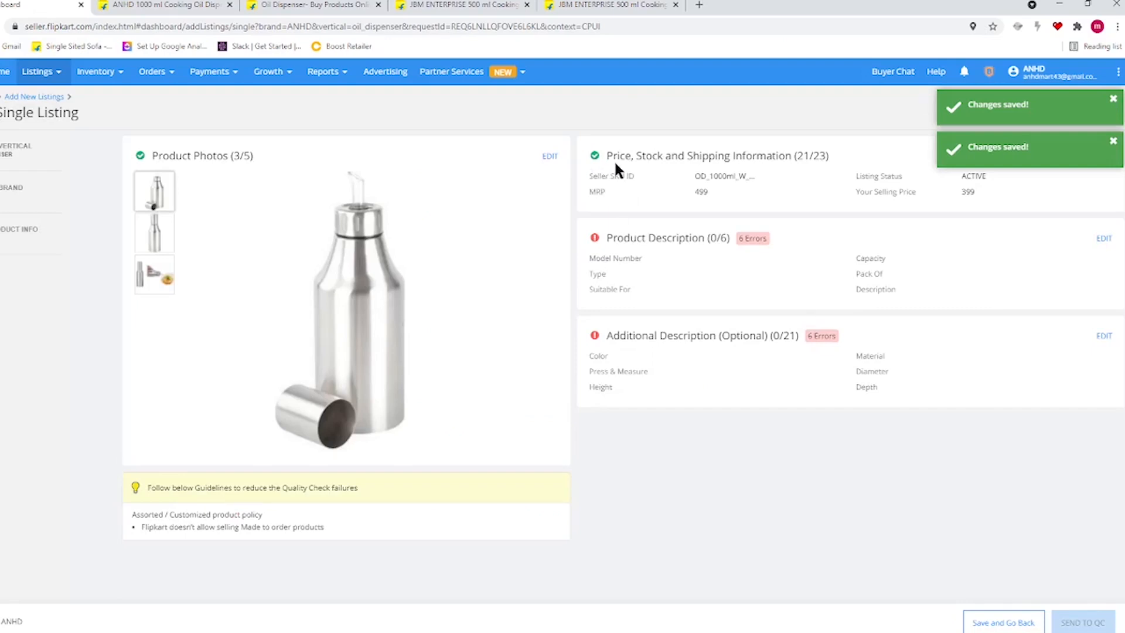
Open the product description for editing and enter model number 1000ml and a capacity of 1000 ml
{"action": "left_click_drag", "start_coordinate": [607, 238], "coordinate": [704, 238]}
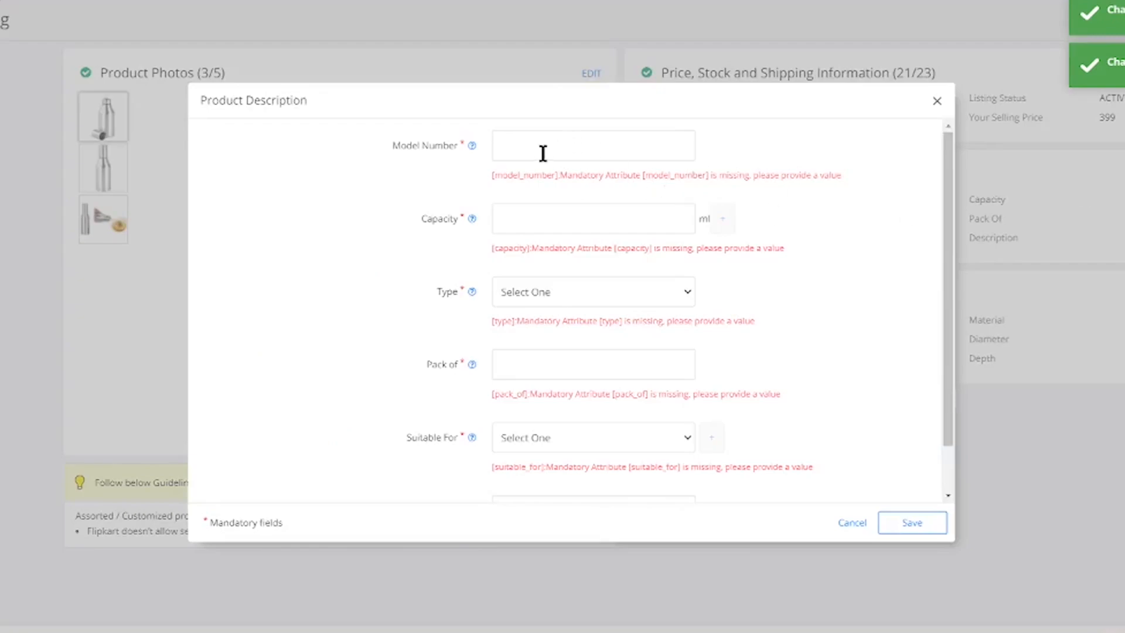
{"action": "left_click", "coordinate": [544, 151]}
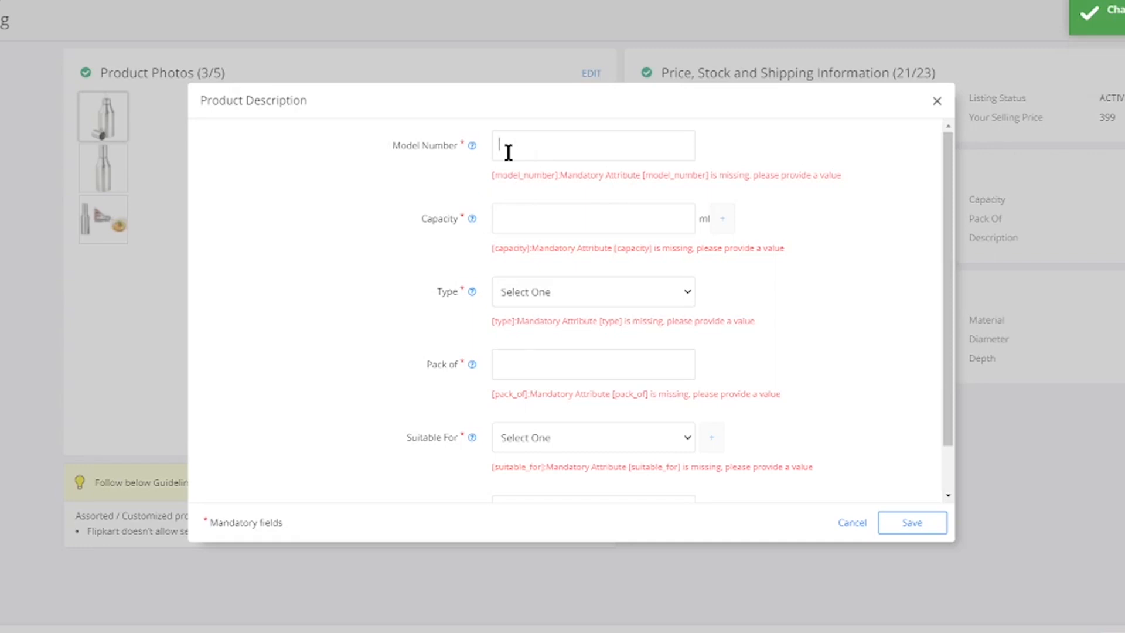
{"action": "type", "text": "1000"}
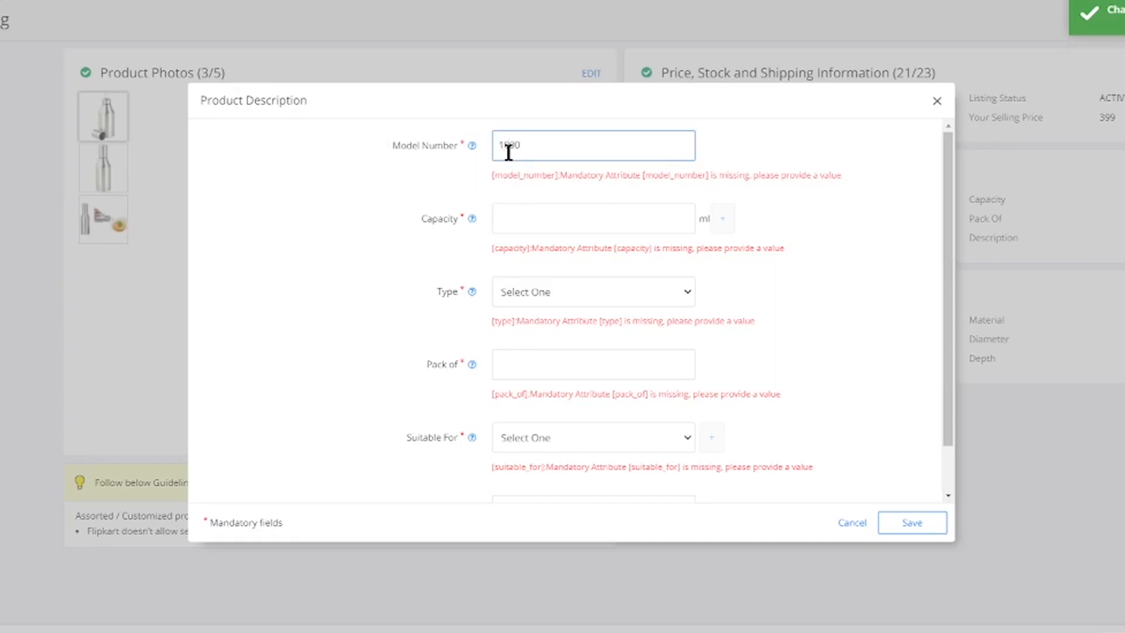
{"action": "type", "text": "ml"}
{"action": "left_click", "coordinate": [547, 218]}
{"action": "double_click", "coordinate": [552, 142]}
{"action": "left_click", "coordinate": [546, 218]}
{"action": "type", "text": "1000"}
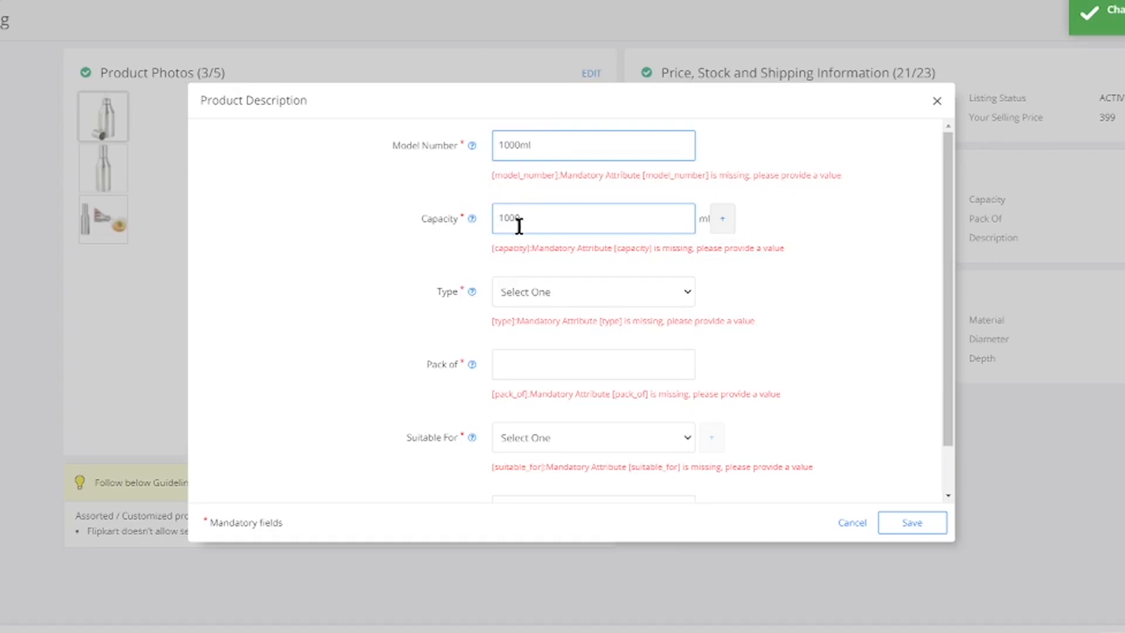
Set the product type to Oil Dispenser and the pack quantity to 1
{"action": "left_click", "coordinate": [516, 284]}
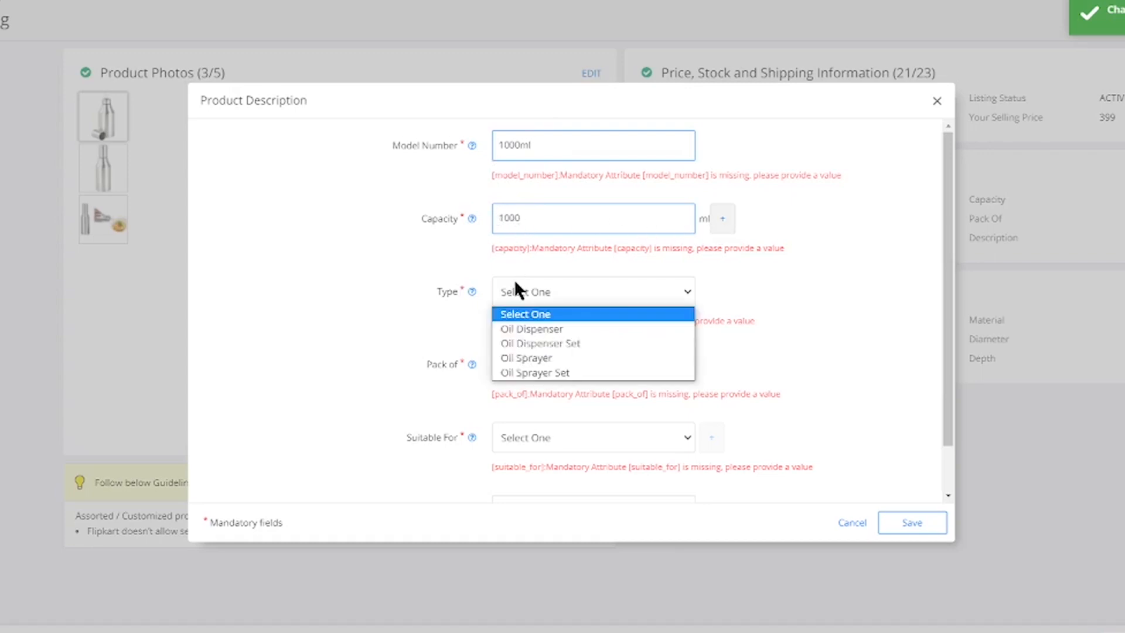
{"action": "left_click", "coordinate": [543, 328]}
{"action": "left_click", "coordinate": [551, 298]}
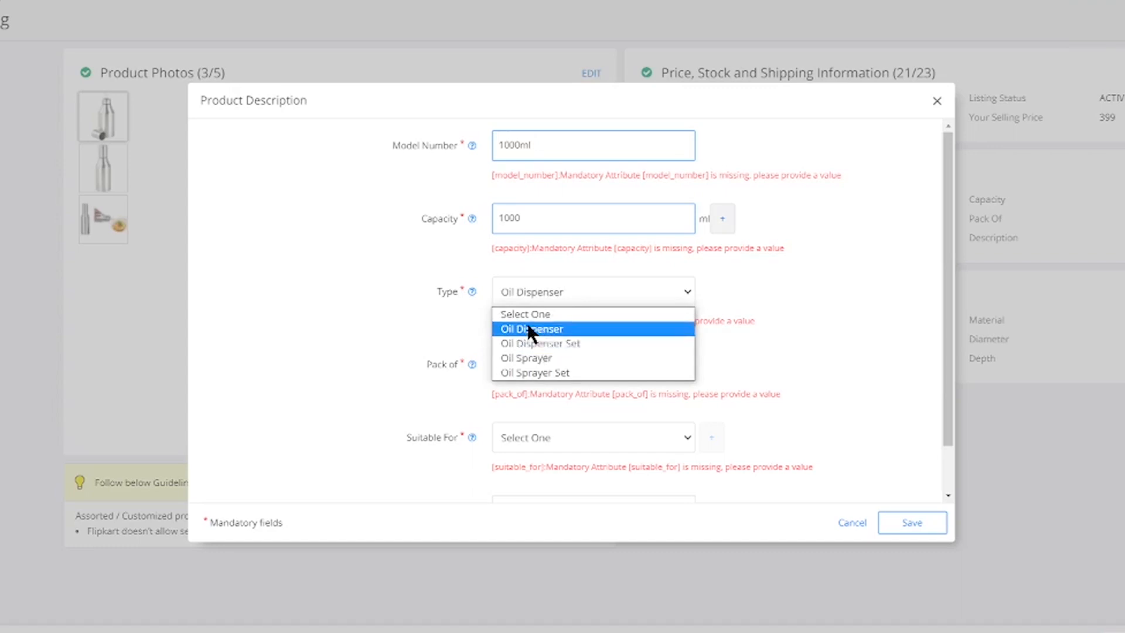
{"action": "left_click", "coordinate": [531, 330]}
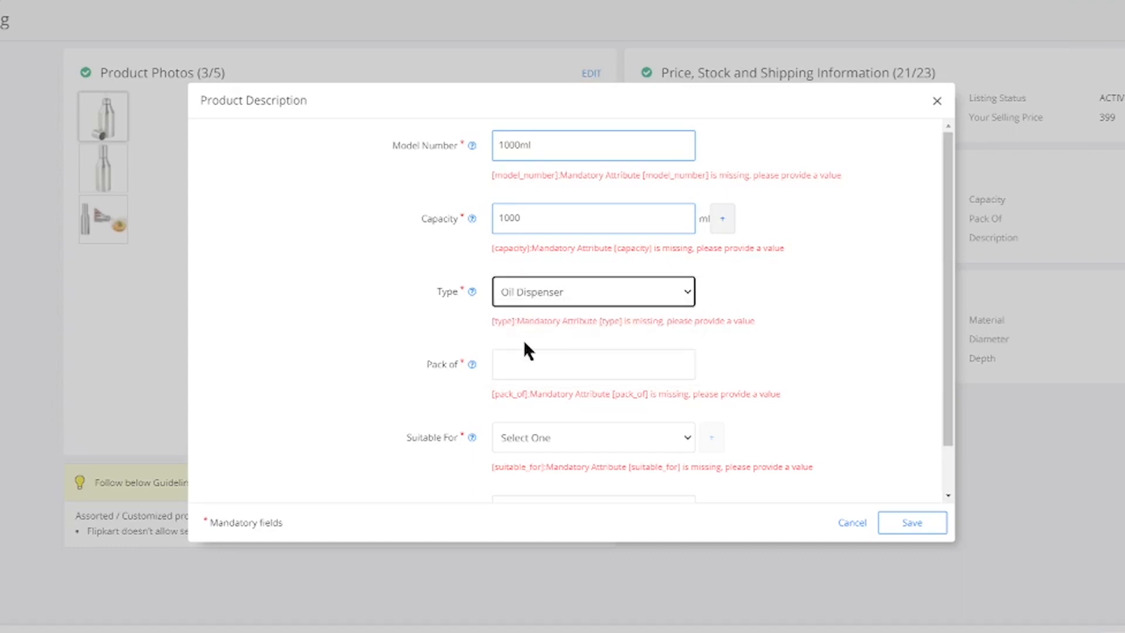
{"action": "left_click", "coordinate": [512, 363]}
{"action": "type", "text": "1"}
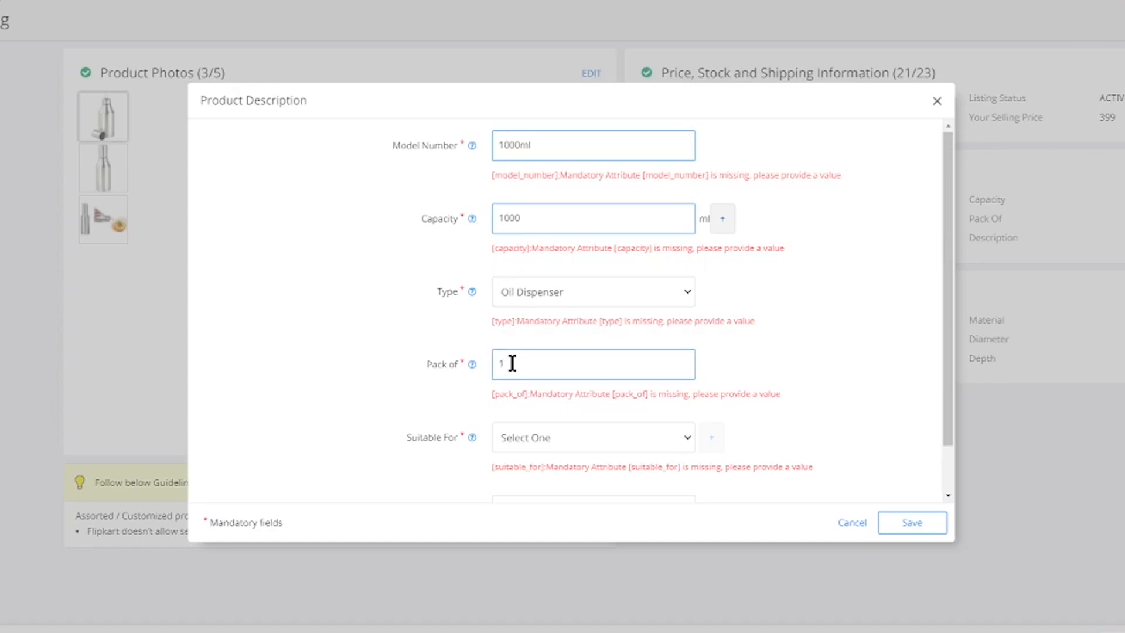
Add four Suitable For entries to the product description: Oil & Vinegar, Oil, Ghee and Vinegar
{"action": "left_click", "coordinate": [536, 438]}
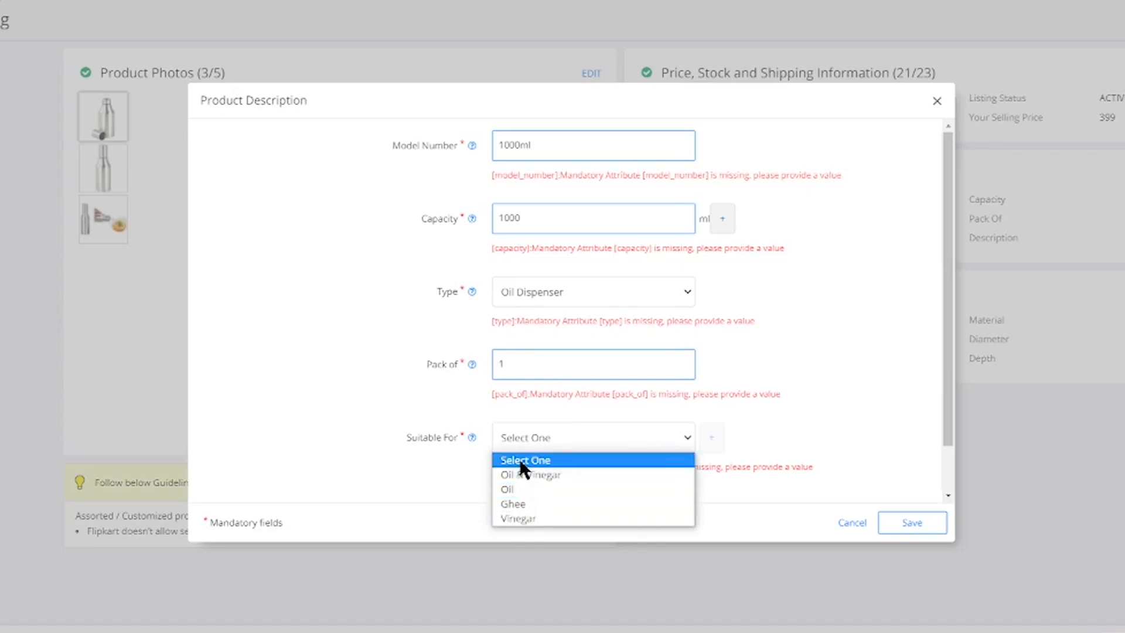
{"action": "left_click", "coordinate": [522, 473]}
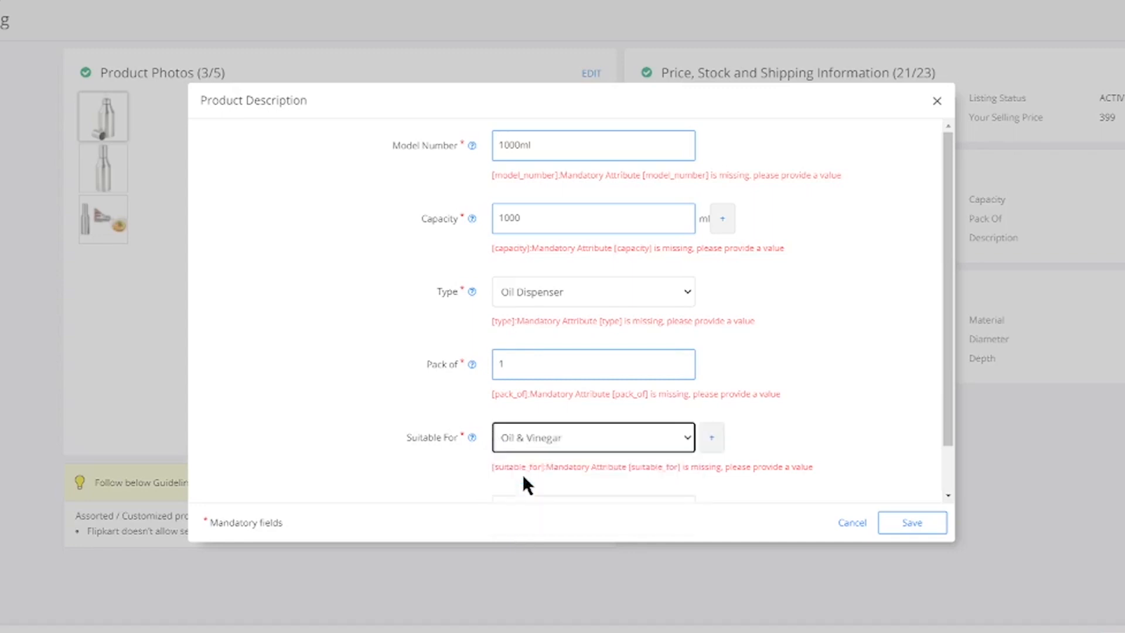
{"action": "scroll", "coordinate": [786, 390], "scroll_direction": "down", "scroll_amount": 1}
{"action": "left_click", "coordinate": [709, 390]}
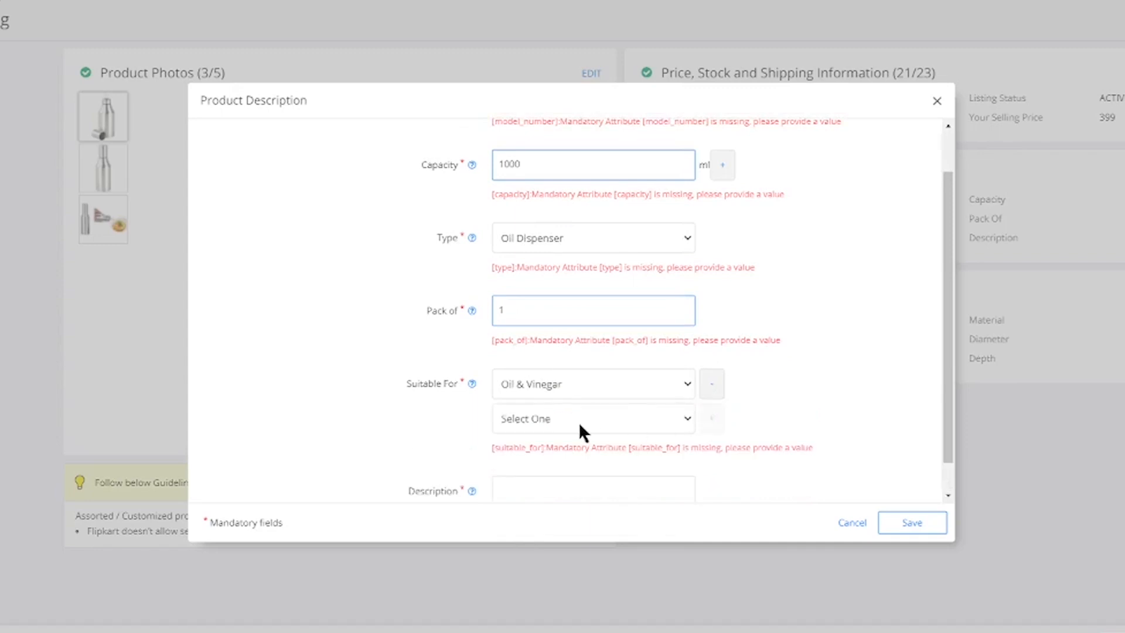
{"action": "left_click", "coordinate": [578, 422]}
{"action": "left_click", "coordinate": [528, 470]}
{"action": "scroll", "coordinate": [757, 356], "scroll_direction": "down", "scroll_amount": 1}
{"action": "left_click", "coordinate": [711, 385]}
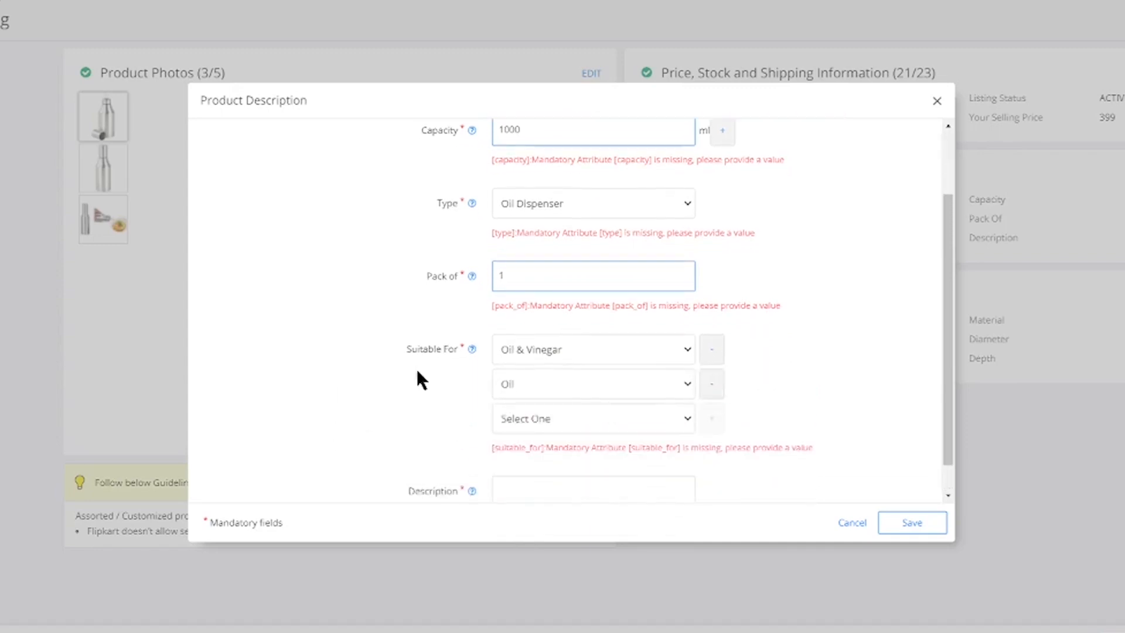
{"action": "left_click", "coordinate": [644, 419]}
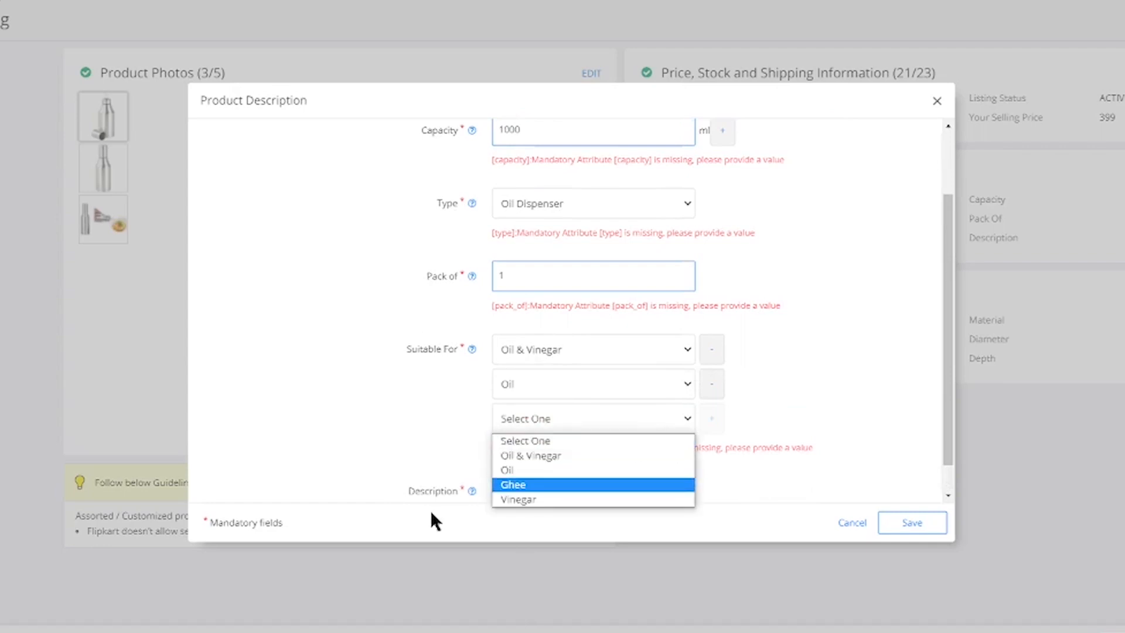
{"action": "left_click", "coordinate": [518, 485]}
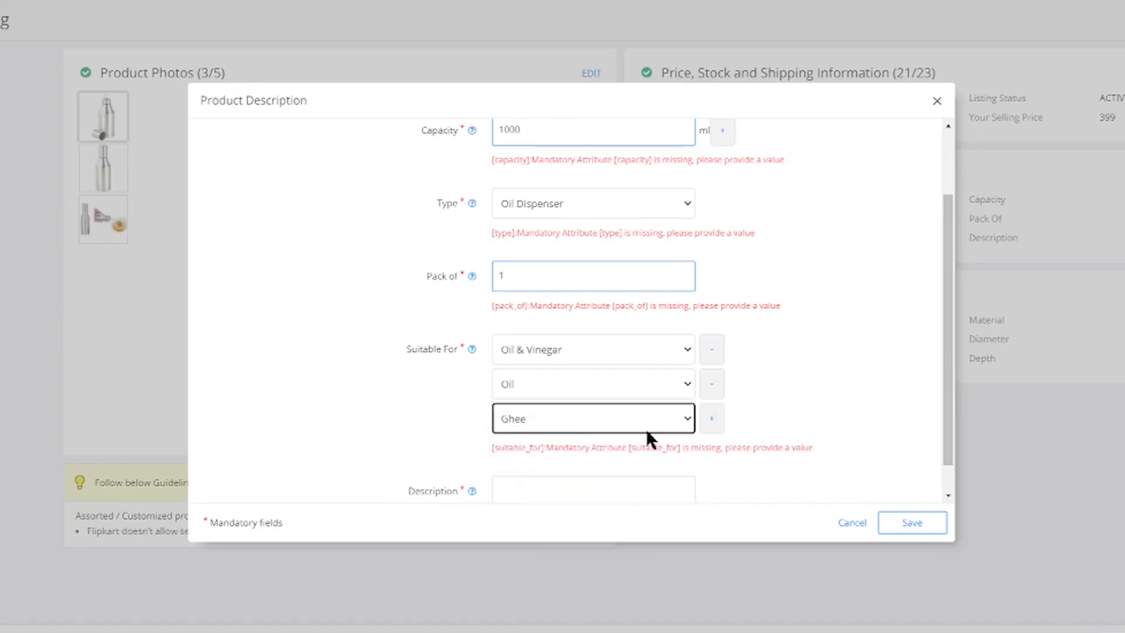
{"action": "left_click", "coordinate": [713, 419]}
{"action": "left_click", "coordinate": [517, 461]}
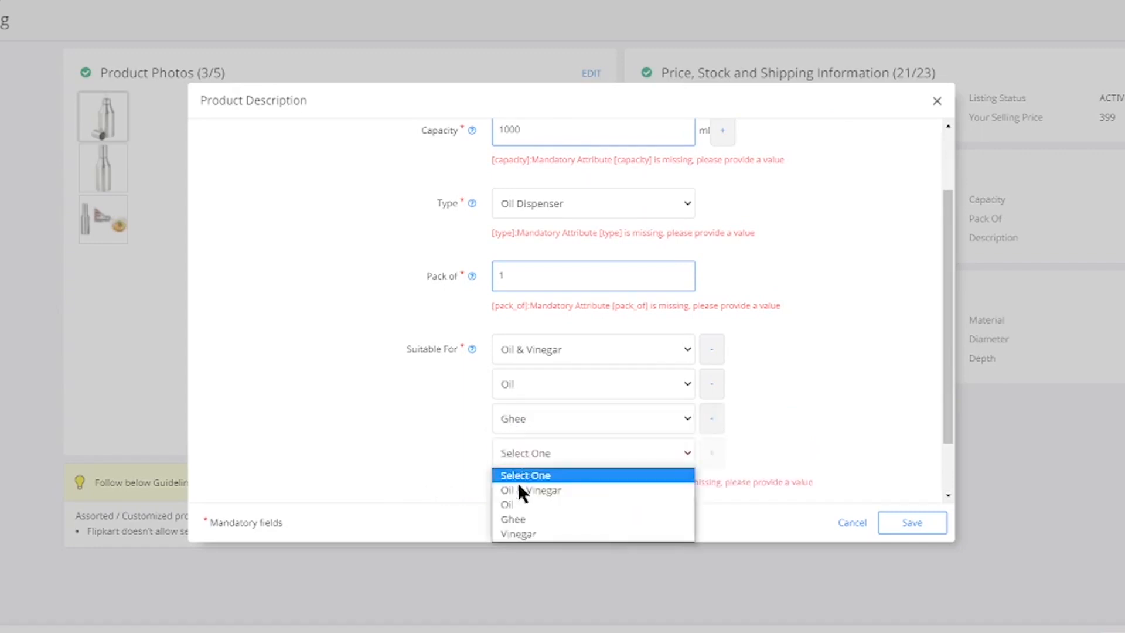
{"action": "left_click", "coordinate": [513, 535]}
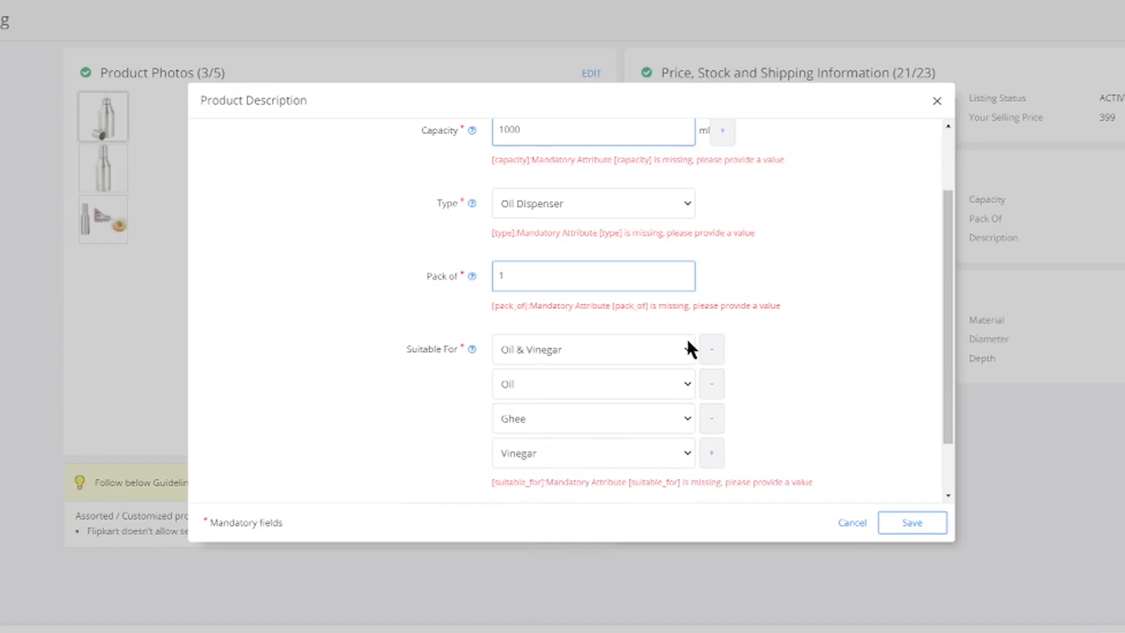
Fill the description with the text copied from the existing ANHD 1000 ml oil dispenser page and save the product description
{"action": "scroll", "coordinate": [800, 296], "scroll_direction": "down", "scroll_amount": 1}
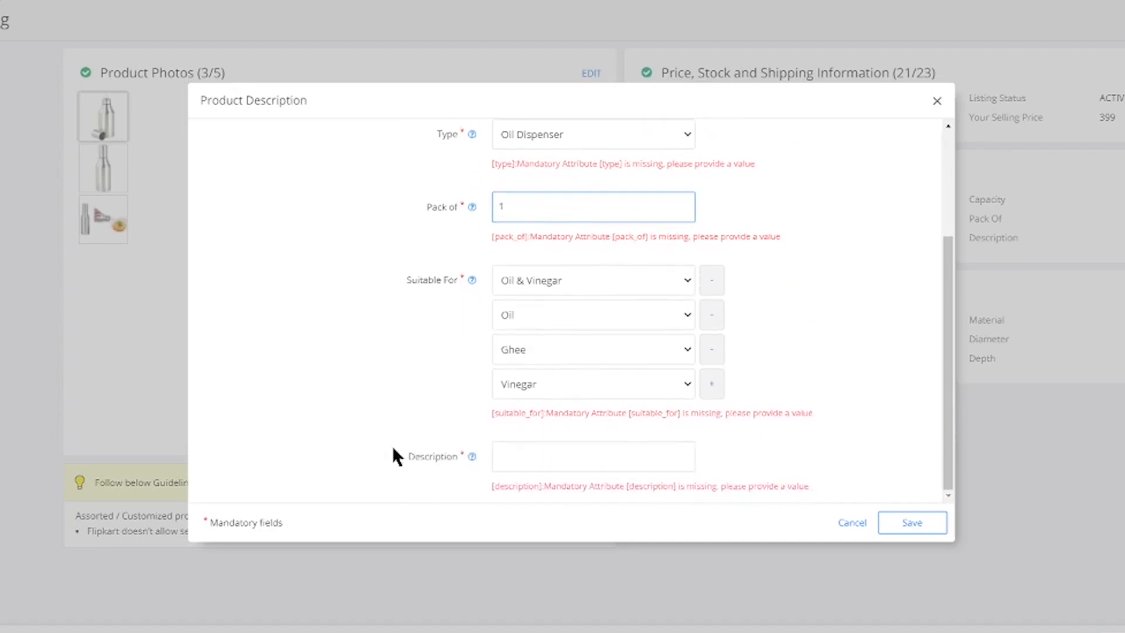
{"action": "left_click", "coordinate": [545, 456]}
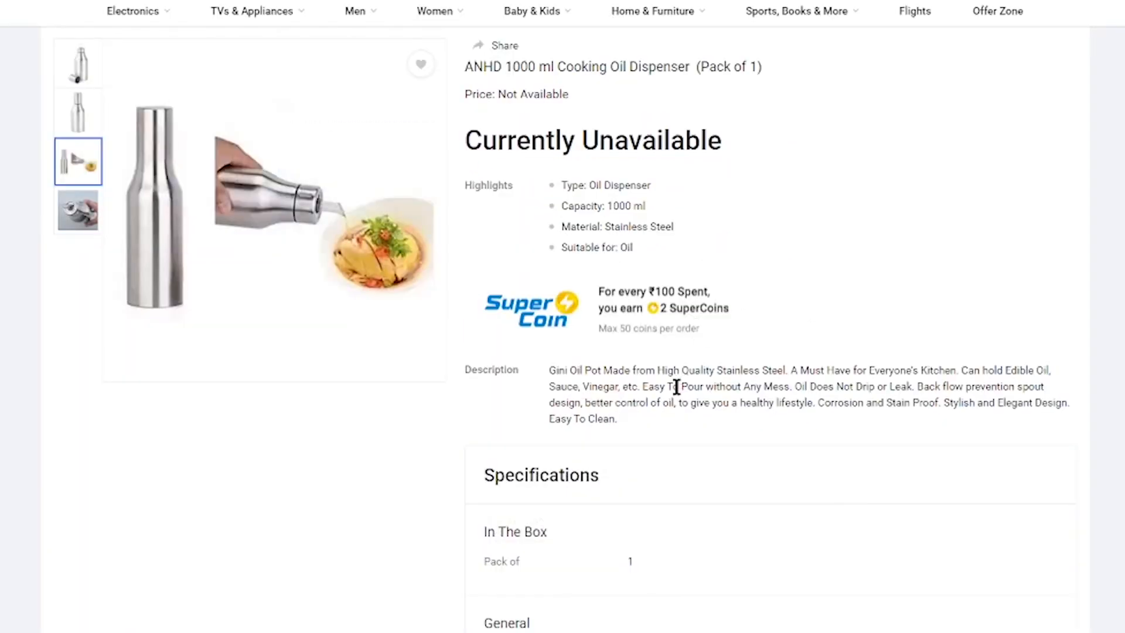
{"action": "triple_click", "coordinate": [677, 387]}
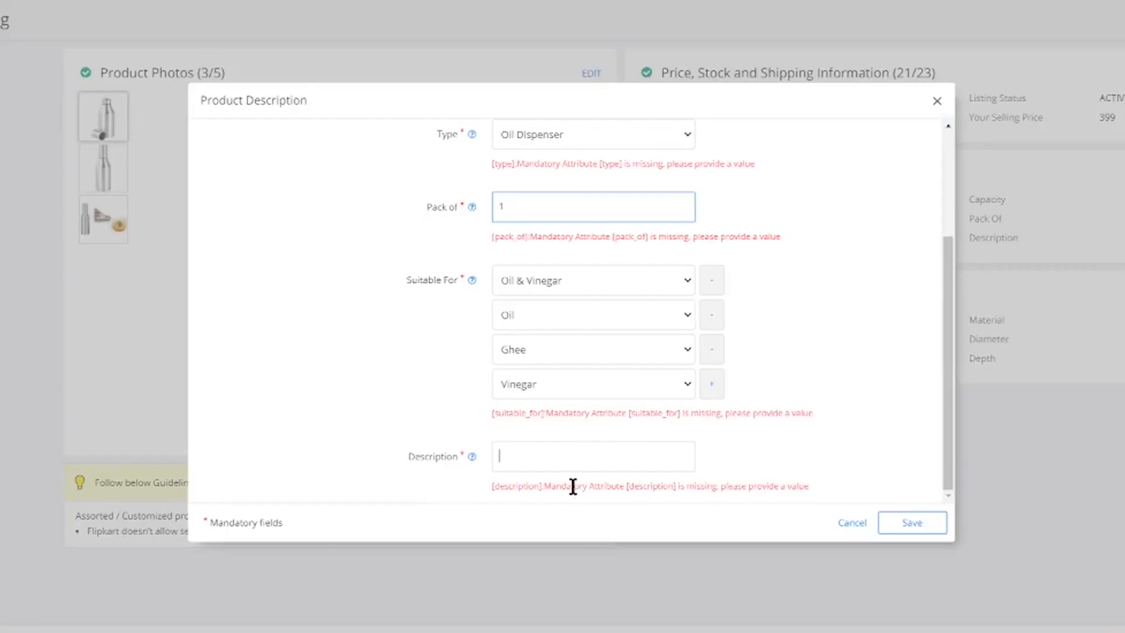
{"action": "key", "text": "ctrl+v"}
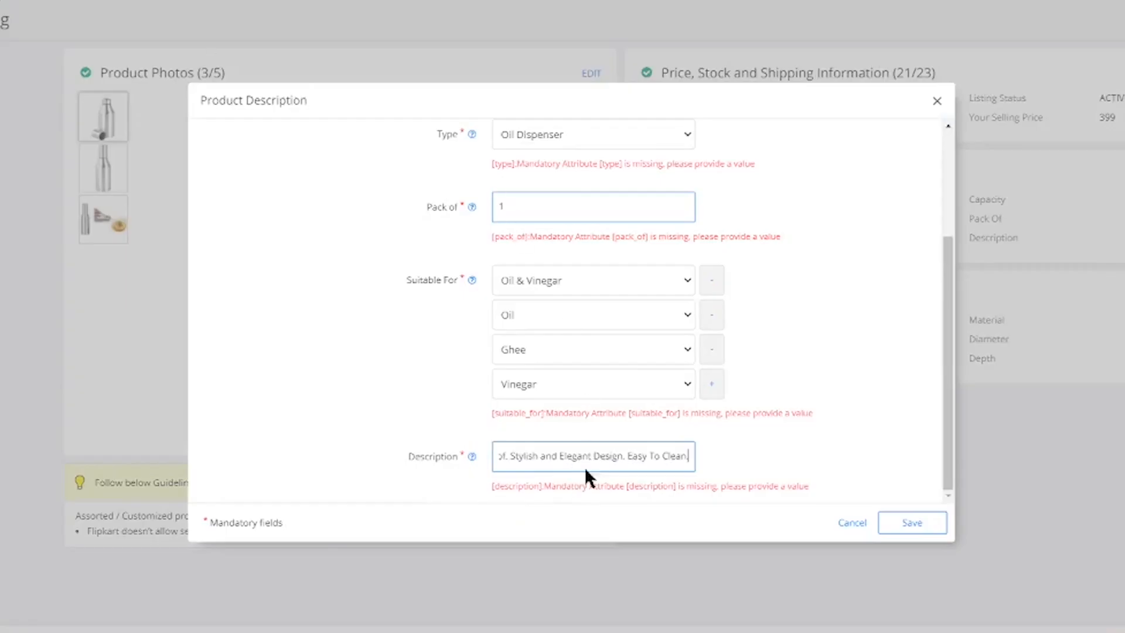
{"action": "left_click", "coordinate": [909, 516]}
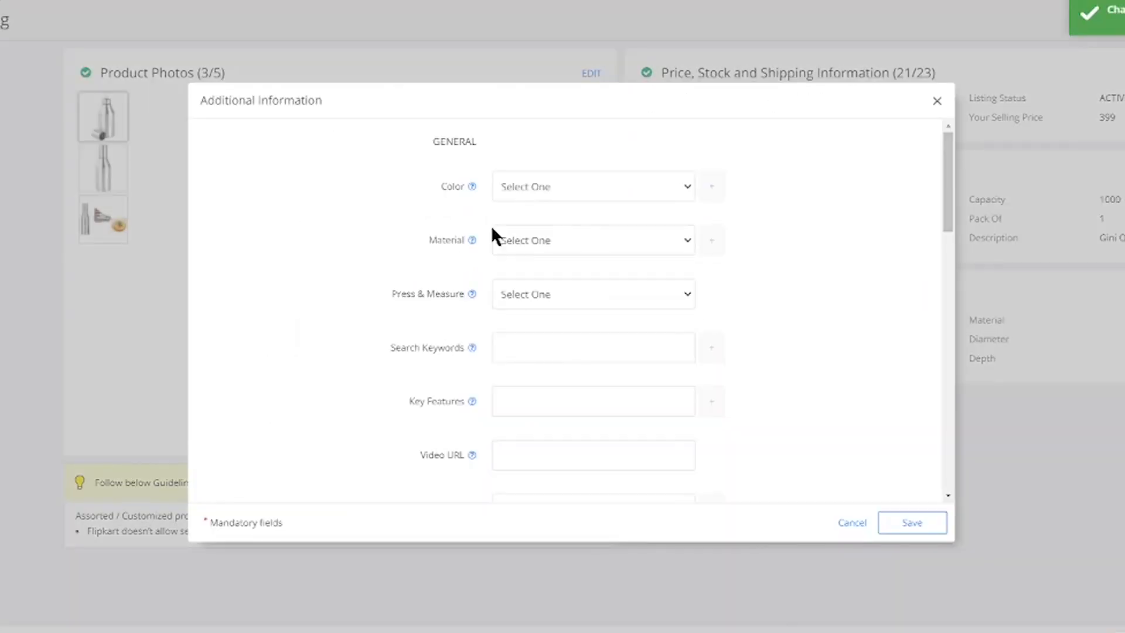
Set the color to Silver in the additional information
{"action": "left_click", "coordinate": [601, 185]}
{"action": "key", "text": "w"}
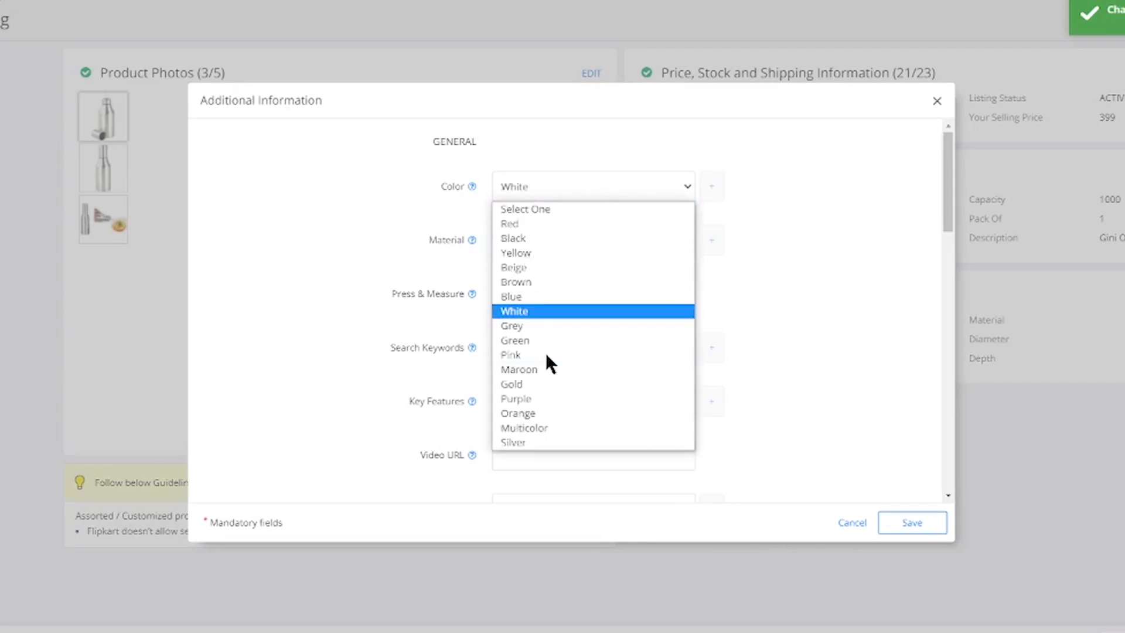
{"action": "left_click", "coordinate": [519, 311]}
{"action": "left_click", "coordinate": [535, 195]}
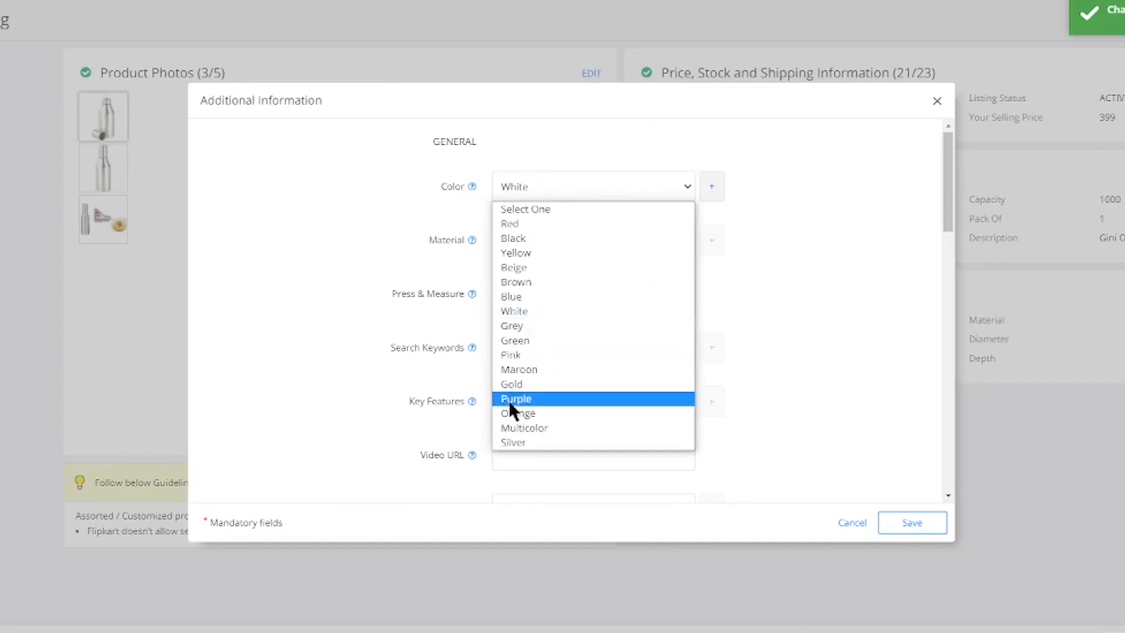
{"action": "left_click", "coordinate": [523, 444]}
Set the material to Steel and Press & Measure to No
{"action": "left_click", "coordinate": [533, 238]}
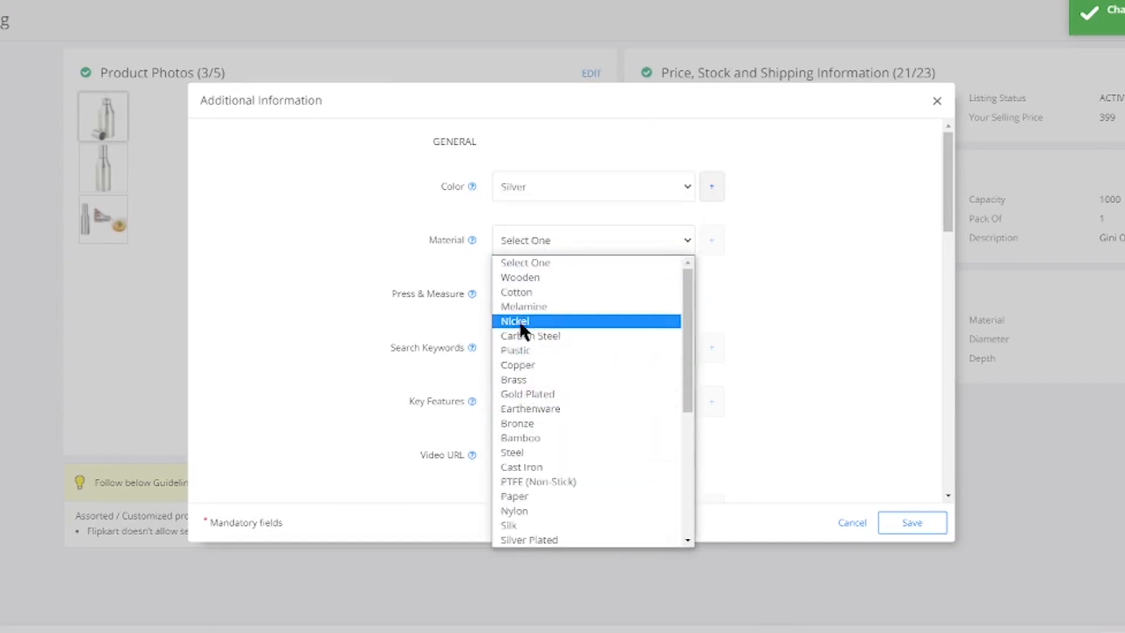
{"action": "left_click", "coordinate": [523, 454]}
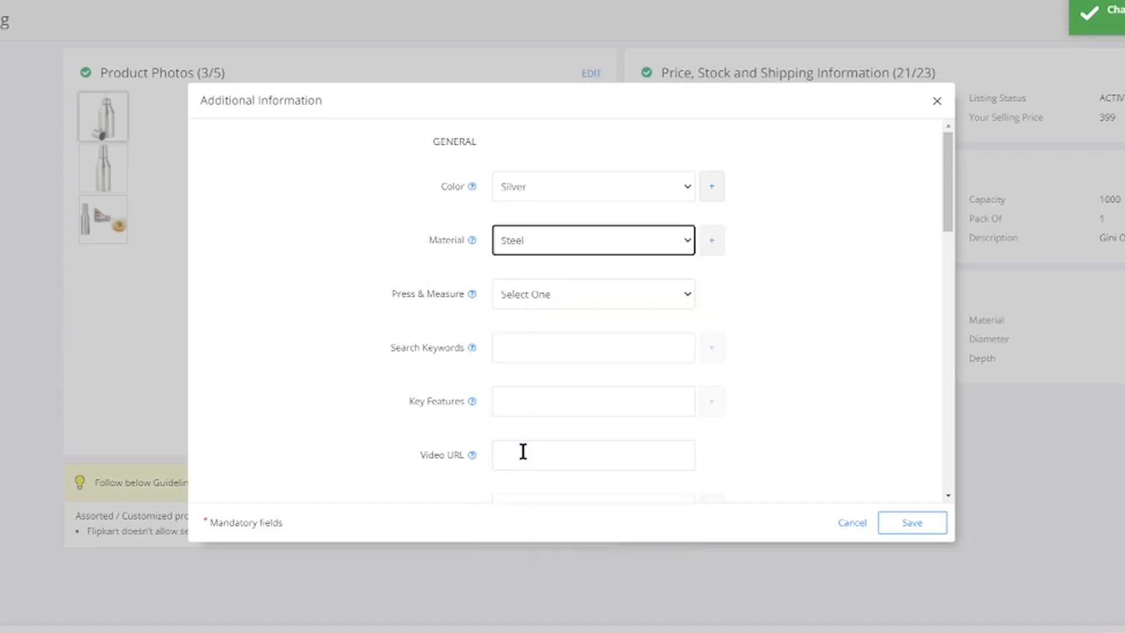
{"action": "left_click", "coordinate": [531, 294]}
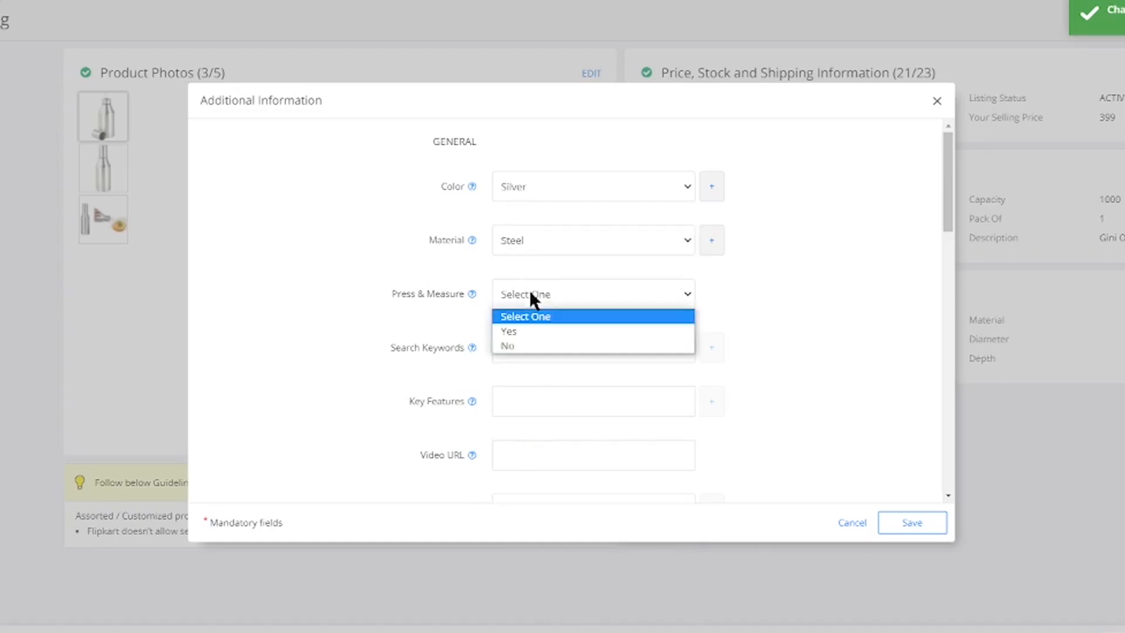
{"action": "left_click", "coordinate": [522, 344]}
Enter oil dispenser as a search keyword and add an empty second keyword field
{"action": "left_click", "coordinate": [532, 351]}
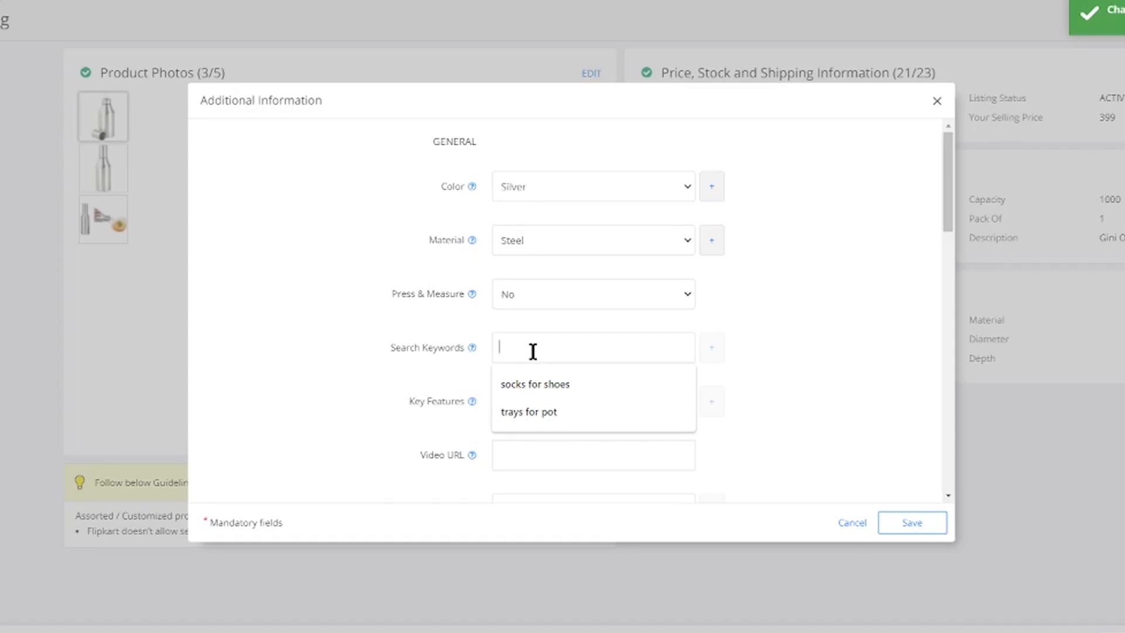
{"action": "type", "text": "o"}
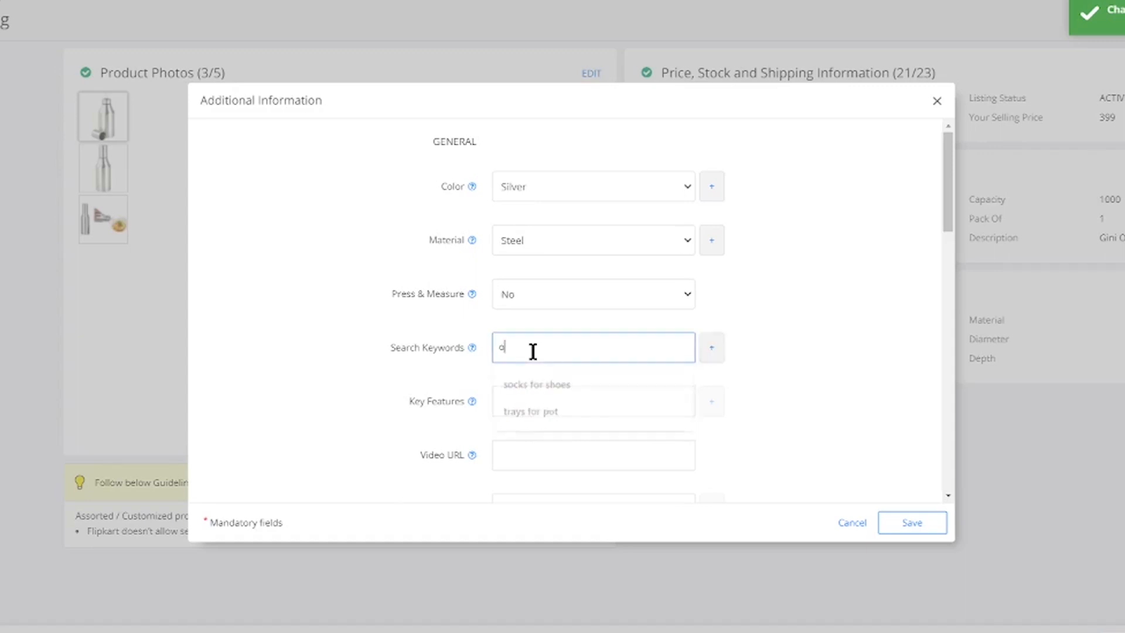
{"action": "type", "text": "il dispenser"}
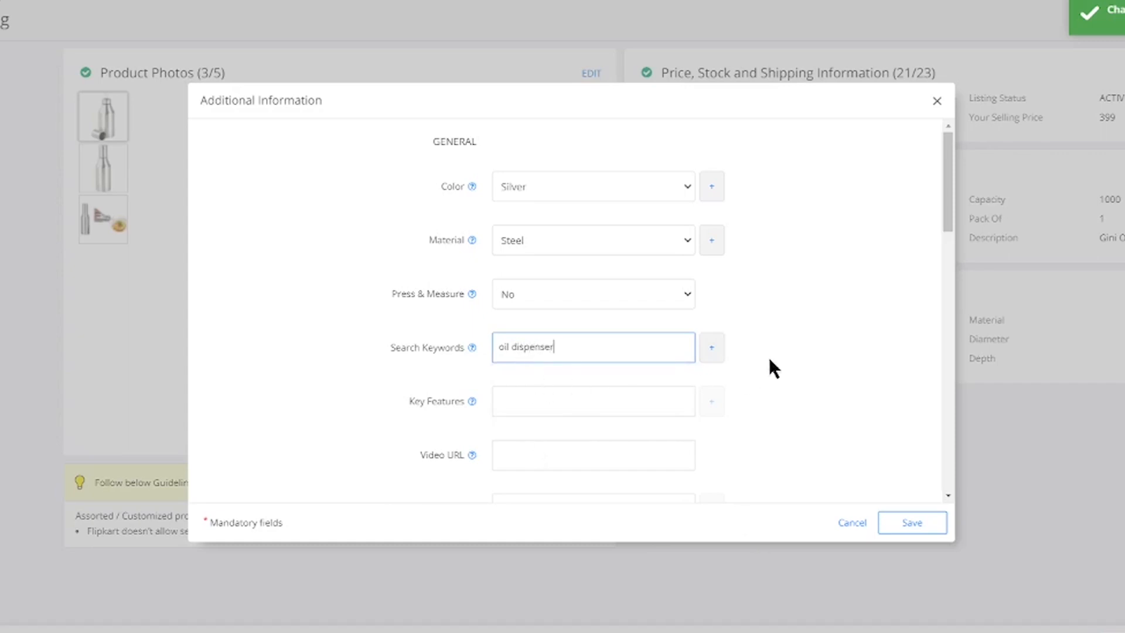
{"action": "left_click", "coordinate": [712, 349]}
{"action": "left_click", "coordinate": [533, 376]}
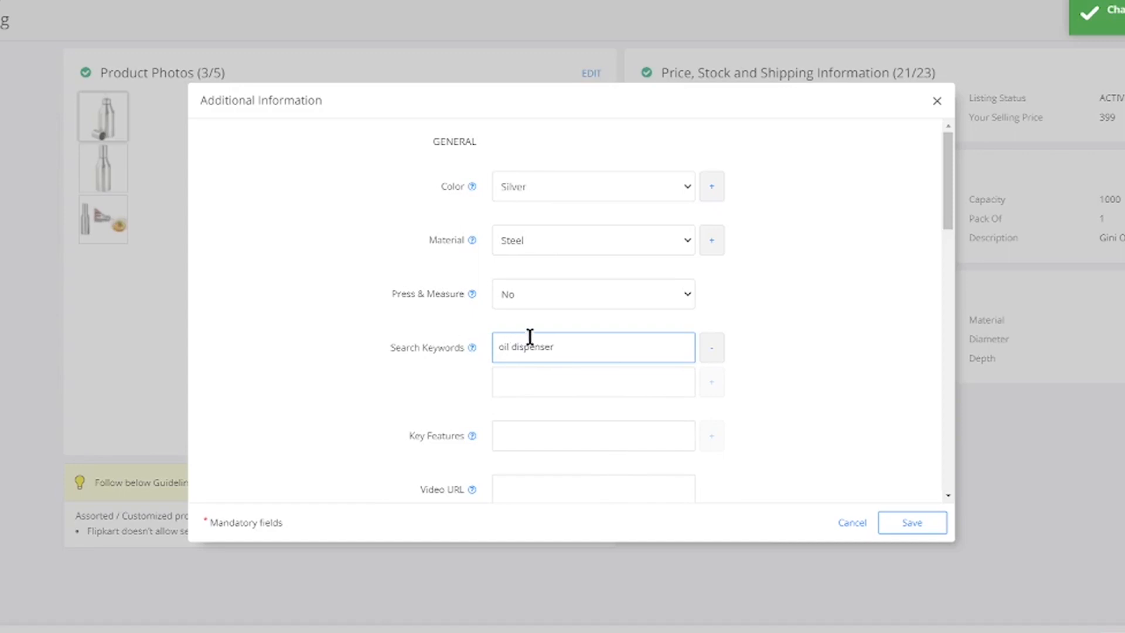
{"action": "scroll", "coordinate": [453, 332], "scroll_direction": "down", "scroll_amount": 1}
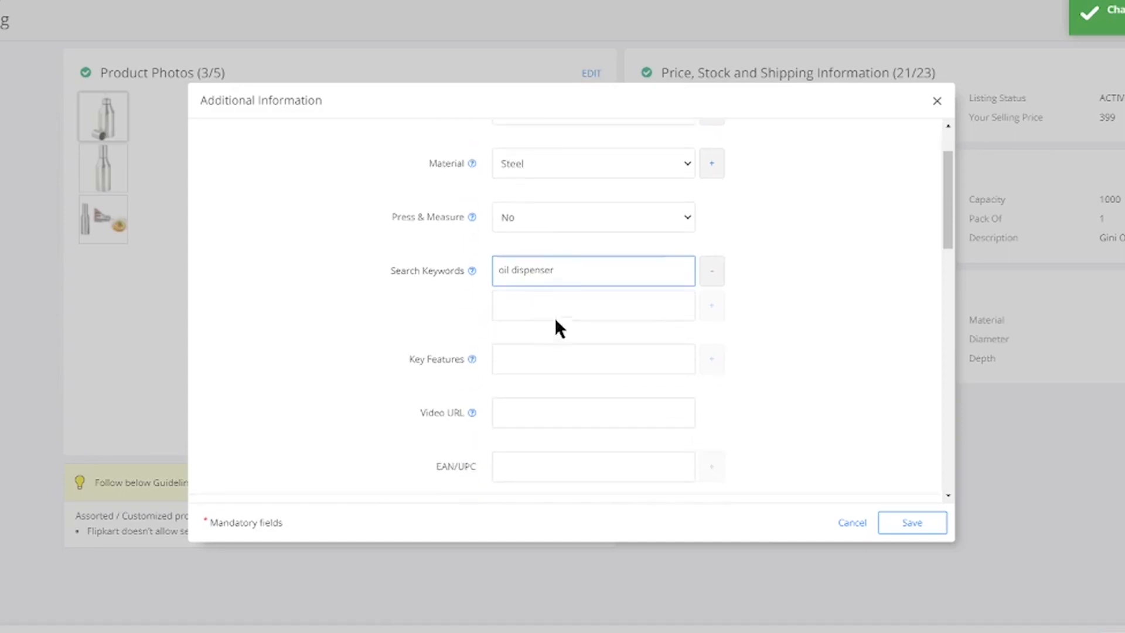
{"action": "left_click", "coordinate": [500, 359]}
{"action": "scroll", "coordinate": [367, 387], "scroll_direction": "down", "scroll_amount": 4}
{"action": "left_click", "coordinate": [527, 182]}
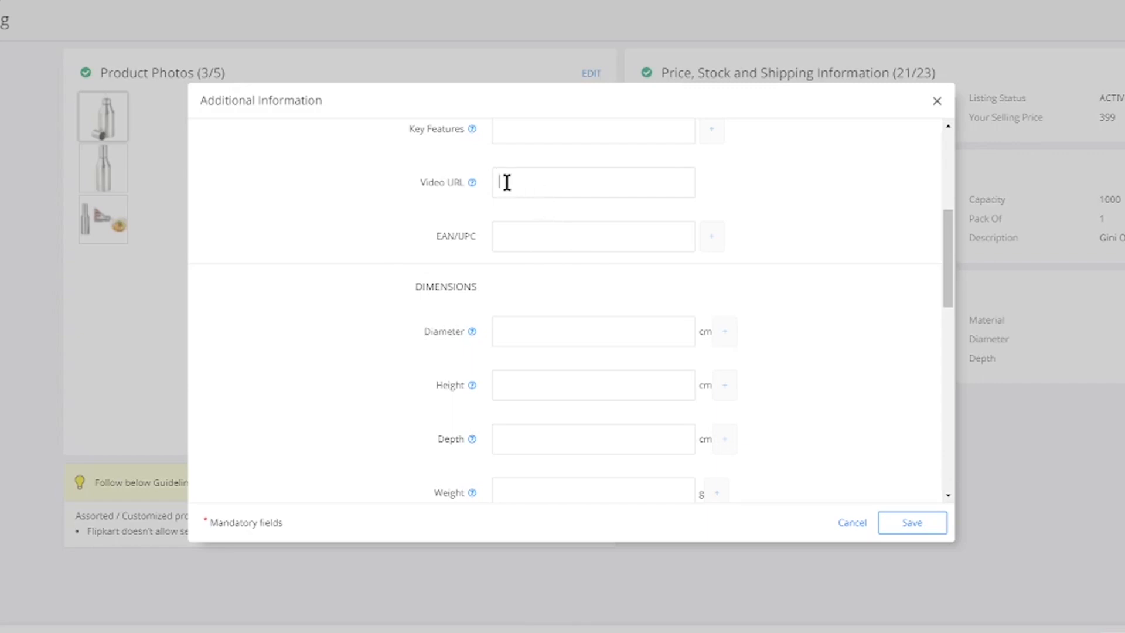
{"action": "scroll", "coordinate": [442, 269], "scroll_direction": "down", "scroll_amount": 3}
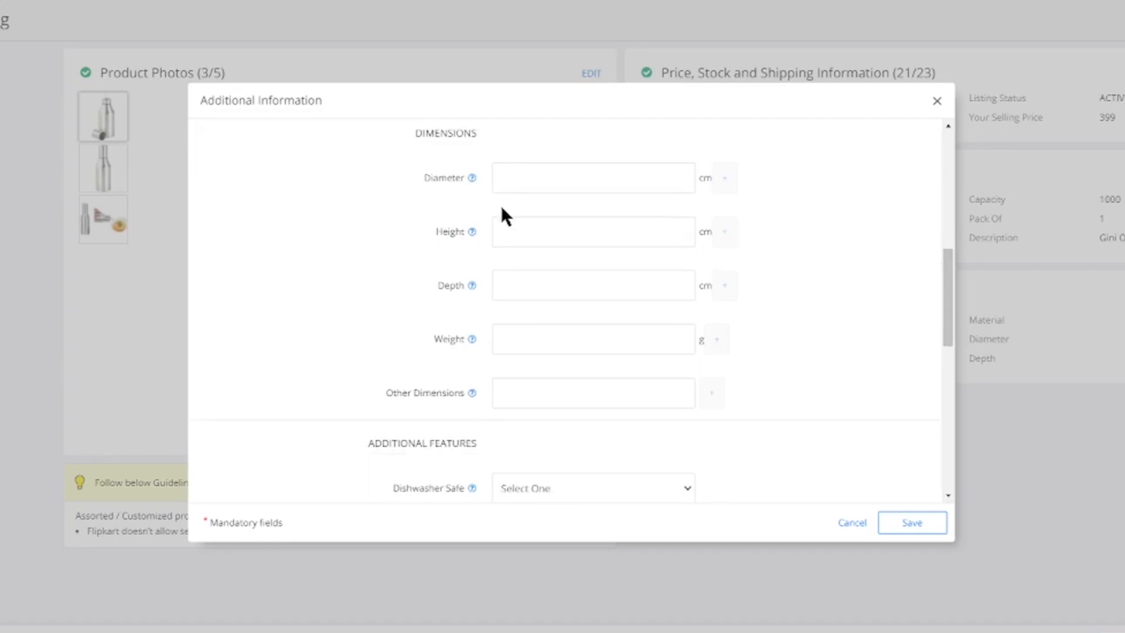
Check the JBM ENTERPRISE oil dispenser's specifications for reference, and set the height to 10 cm, depth to 5 cm and weight to 200 g
{"action": "scroll", "coordinate": [516, 220], "scroll_direction": "up", "scroll_amount": 3}
{"action": "scroll", "coordinate": [586, 282], "scroll_direction": "down", "scroll_amount": 2}
{"action": "left_click", "coordinate": [537, 253]}
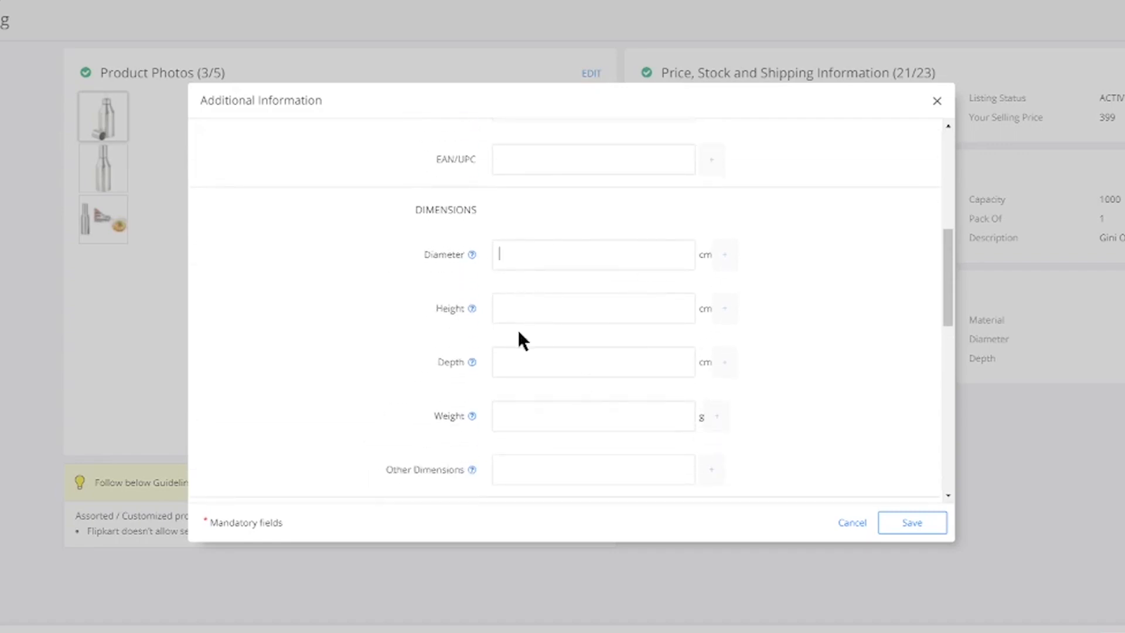
{"action": "left_click", "coordinate": [538, 304]}
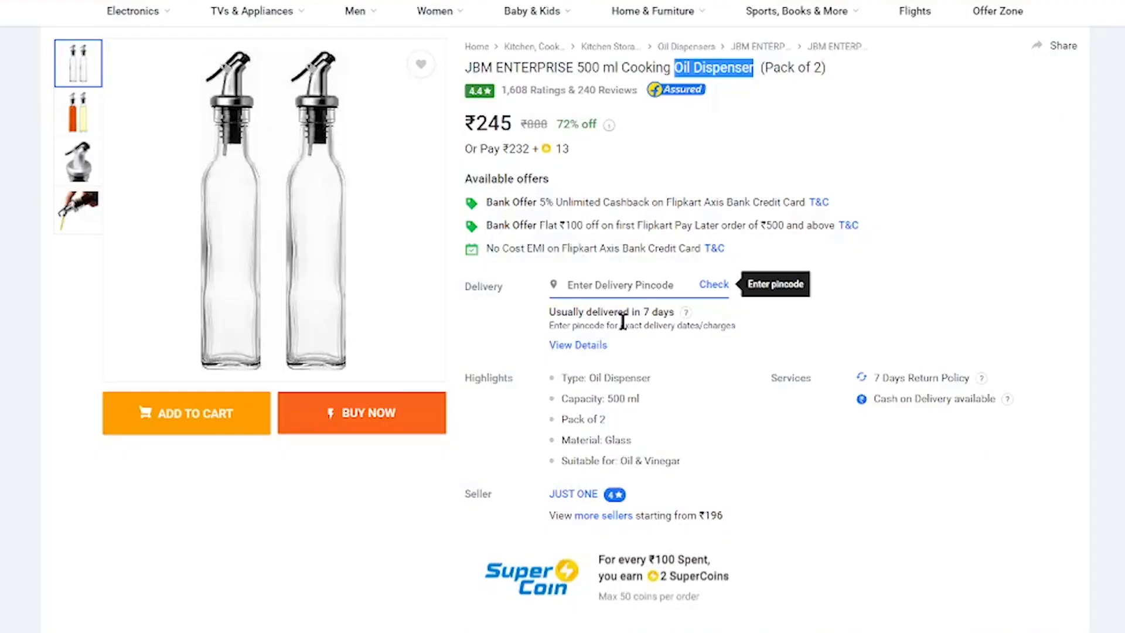
{"action": "scroll", "coordinate": [623, 319], "scroll_direction": "down", "scroll_amount": 5}
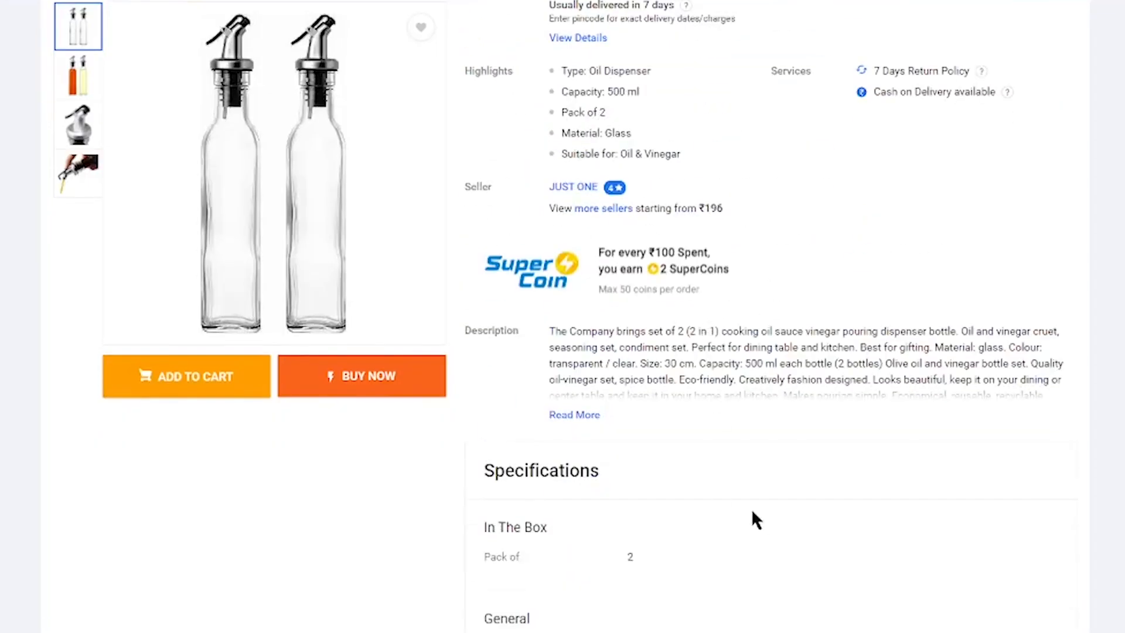
{"action": "scroll", "coordinate": [551, 422], "scroll_direction": "down", "scroll_amount": 5}
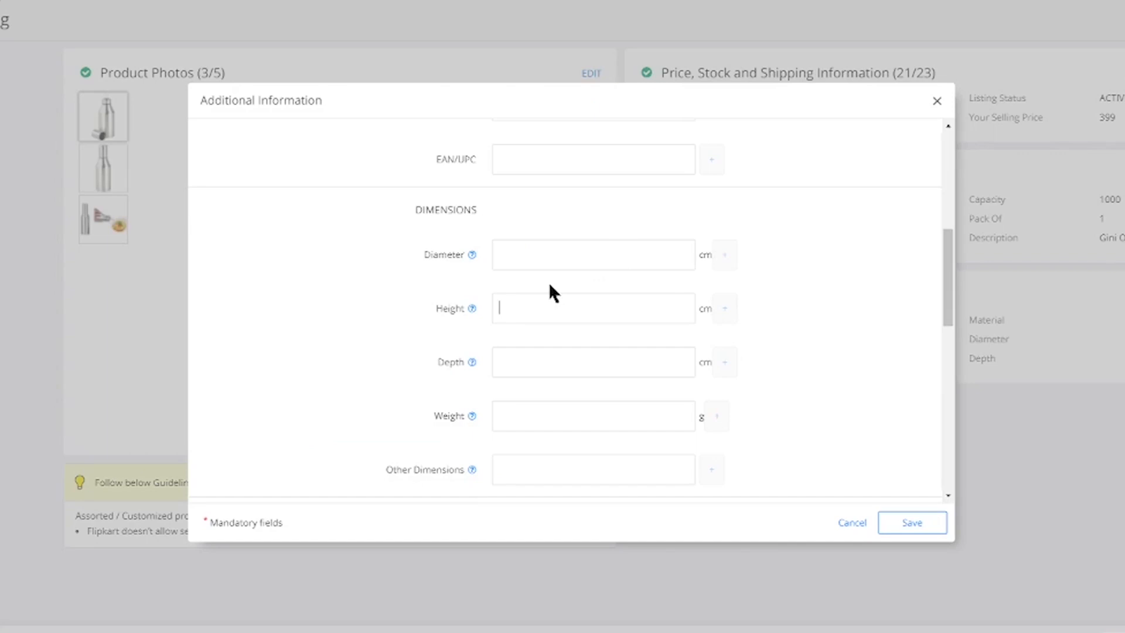
{"action": "left_click", "coordinate": [511, 311]}
{"action": "type", "text": "10"}
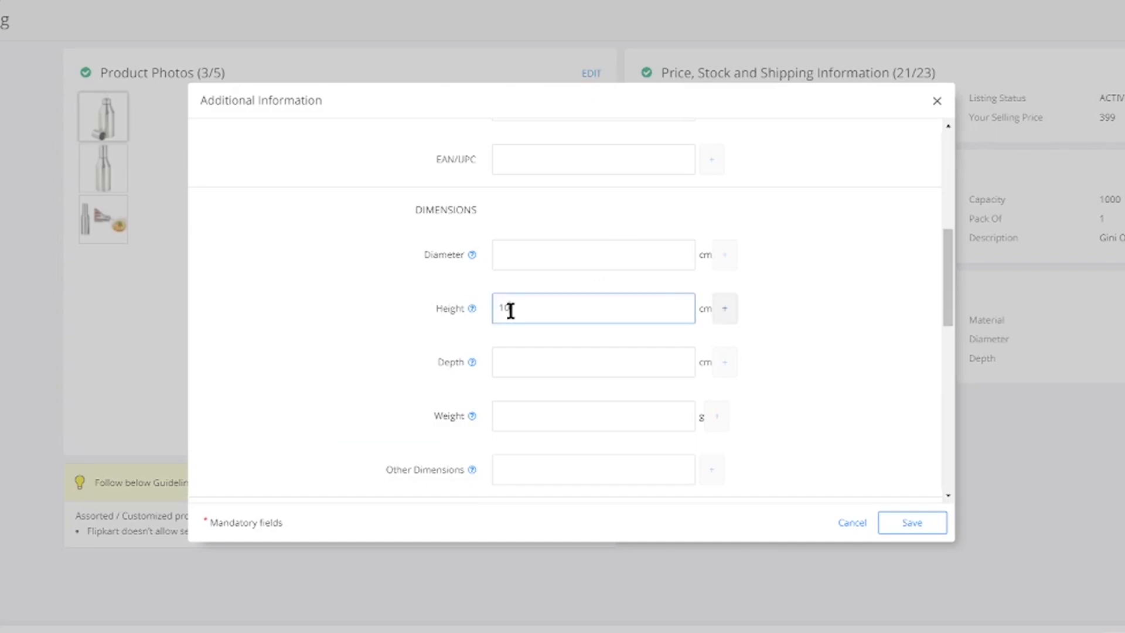
{"action": "key", "text": "Tab"}
{"action": "type", "text": "5"}
{"action": "key", "text": "Tab"}
{"action": "type", "text": "2"}
{"action": "scroll", "coordinate": [483, 298], "scroll_direction": "down", "scroll_amount": 4}
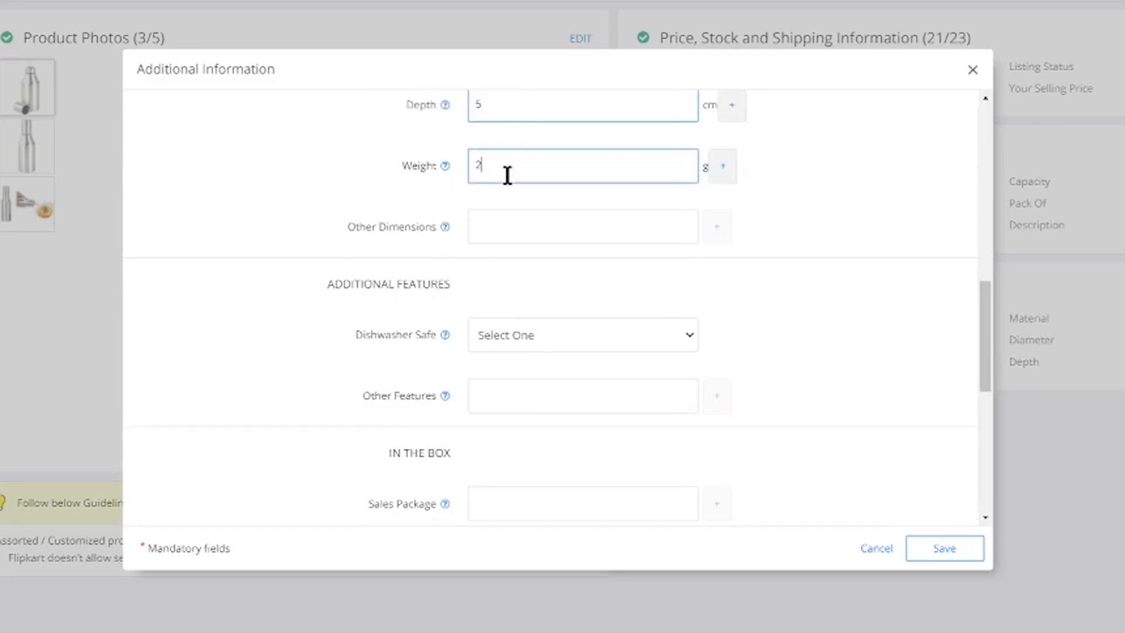
{"action": "type", "text": "00"}
Set Dishwasher Safe to Yes and enter oil bottle as the sales package
{"action": "left_click", "coordinate": [519, 335]}
{"action": "left_click", "coordinate": [492, 377]}
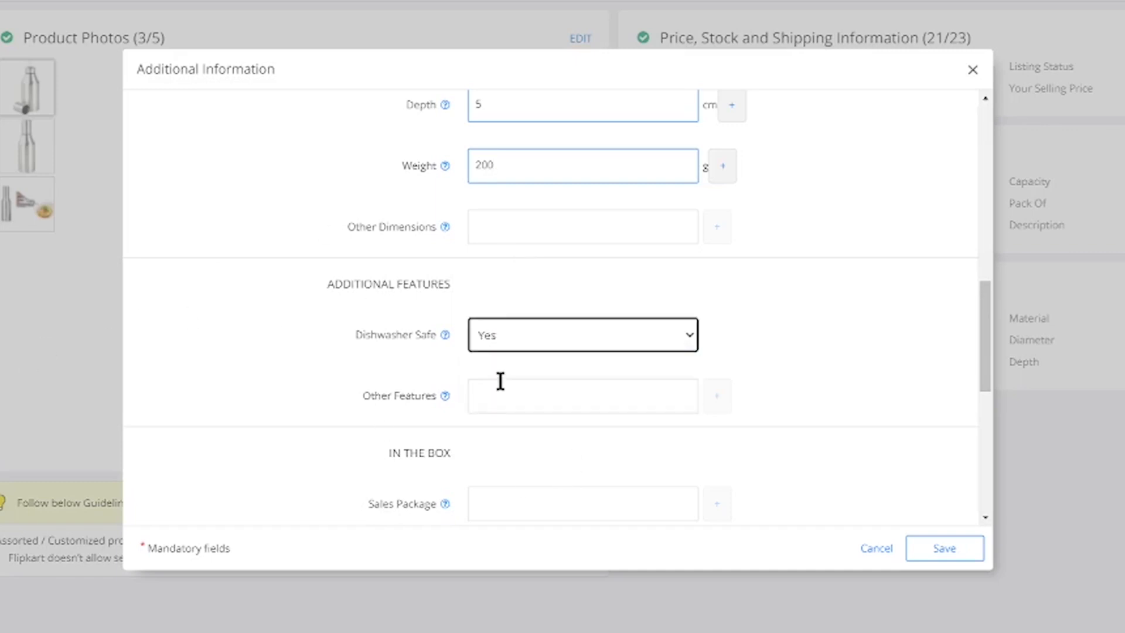
{"action": "scroll", "coordinate": [510, 375], "scroll_direction": "down", "scroll_amount": 3}
{"action": "left_click", "coordinate": [540, 221]}
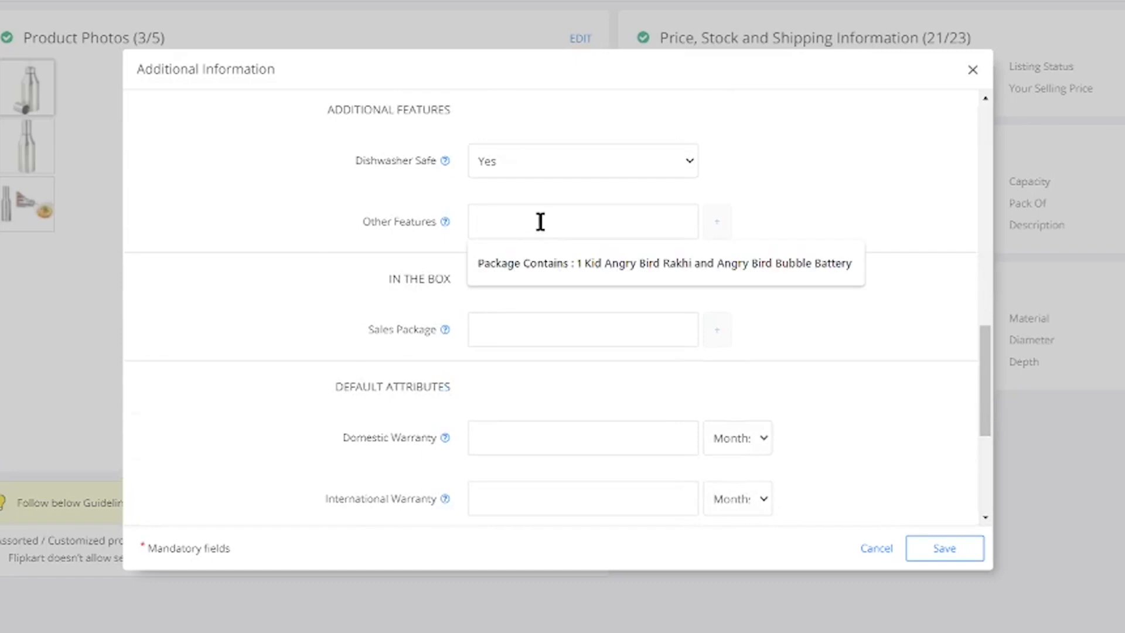
{"action": "left_click", "coordinate": [490, 359]}
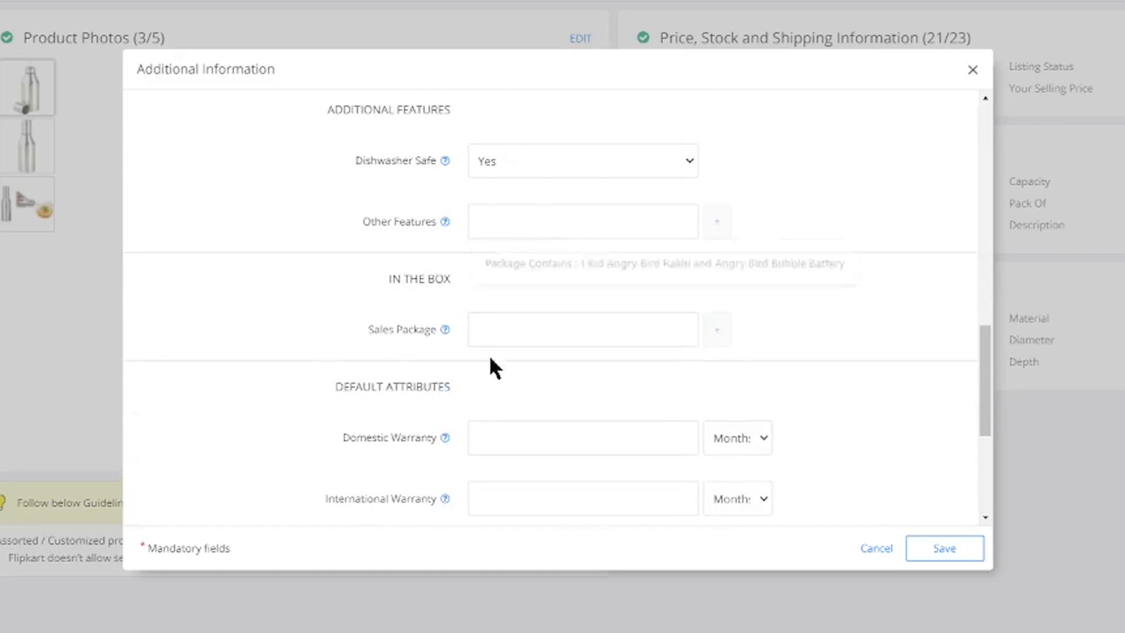
{"action": "left_click", "coordinate": [545, 327]}
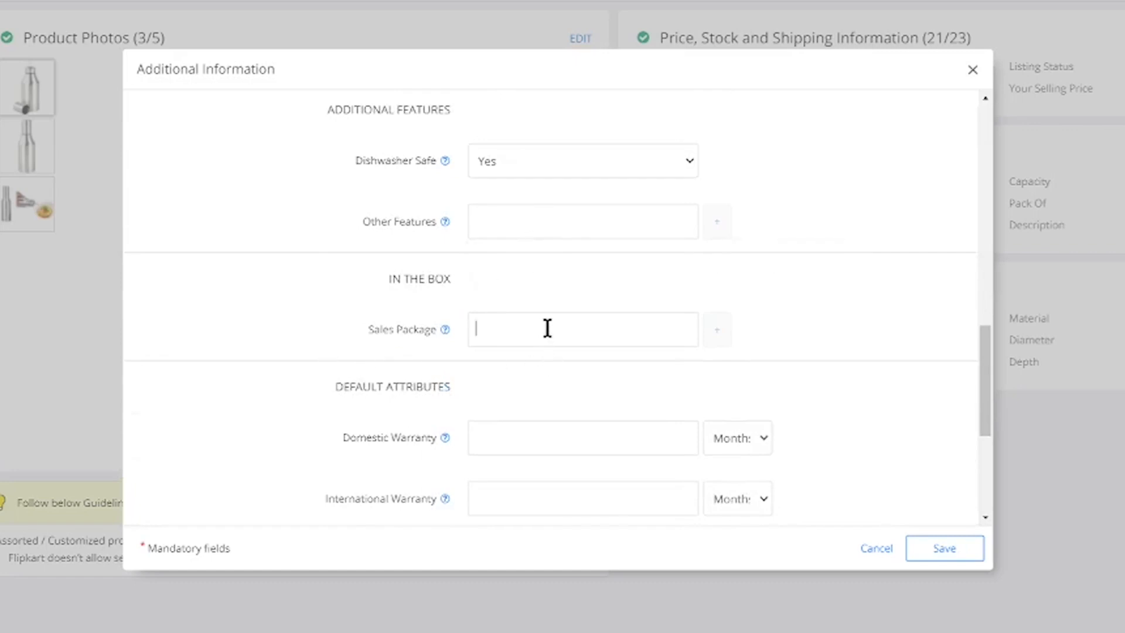
{"action": "type", "text": "oil"}
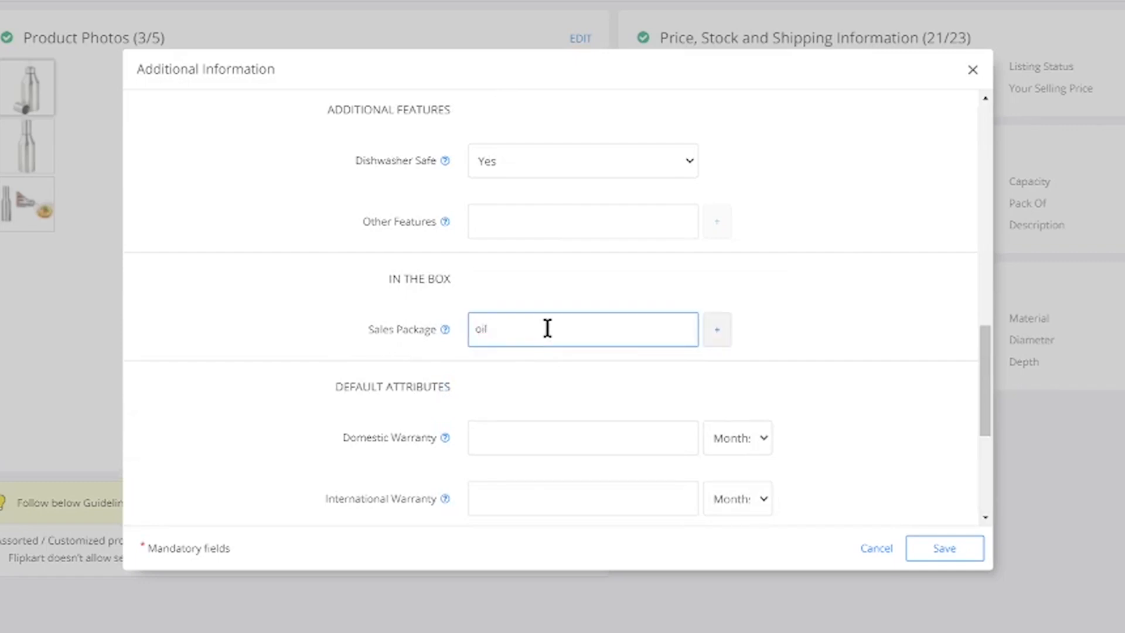
{"action": "type", "text": " bottle"}
Set the domestic warranty to 5 months and the international warranty to 2 months, and save the additional information
{"action": "left_click", "coordinate": [540, 427]}
{"action": "scroll", "coordinate": [540, 428], "scroll_direction": "down", "scroll_amount": 3}
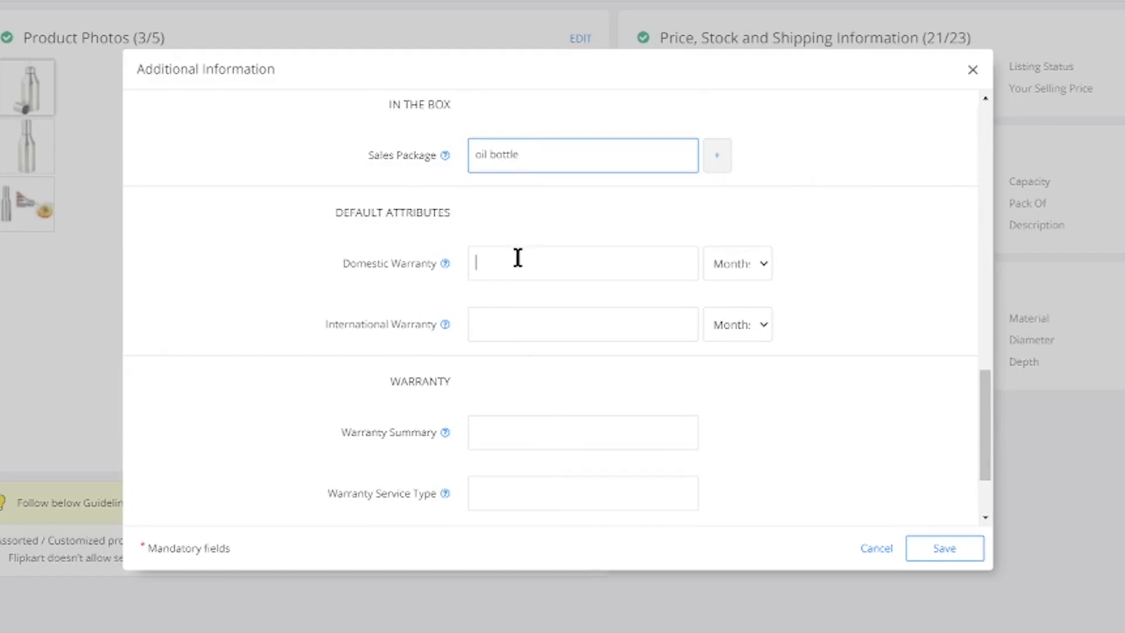
{"action": "type", "text": "5"}
{"action": "left_click", "coordinate": [516, 330]}
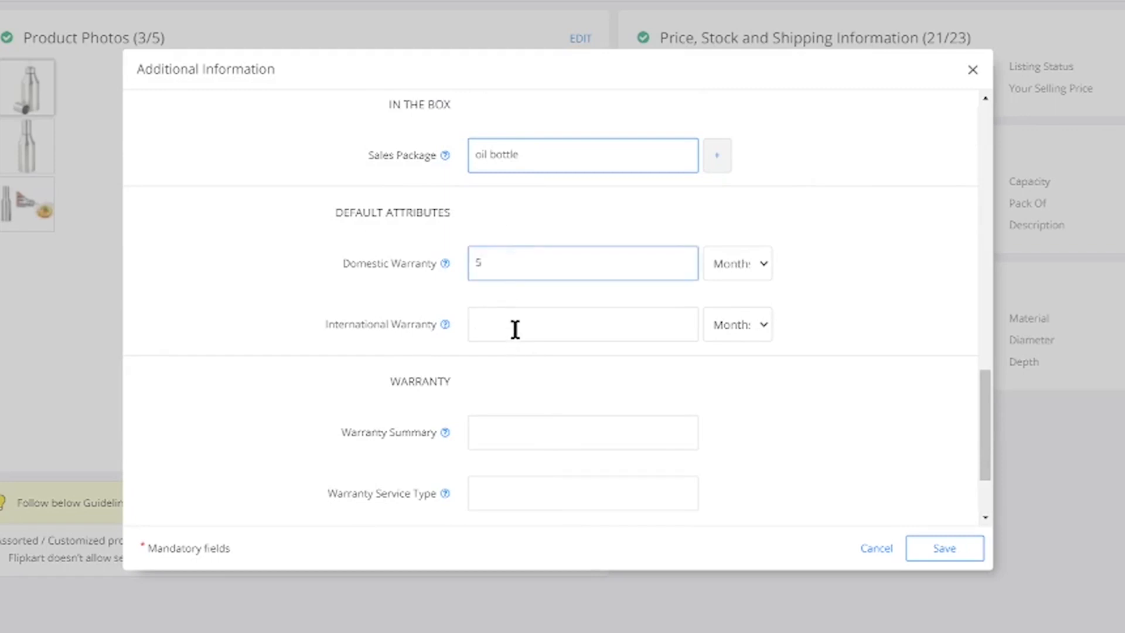
{"action": "type", "text": "2"}
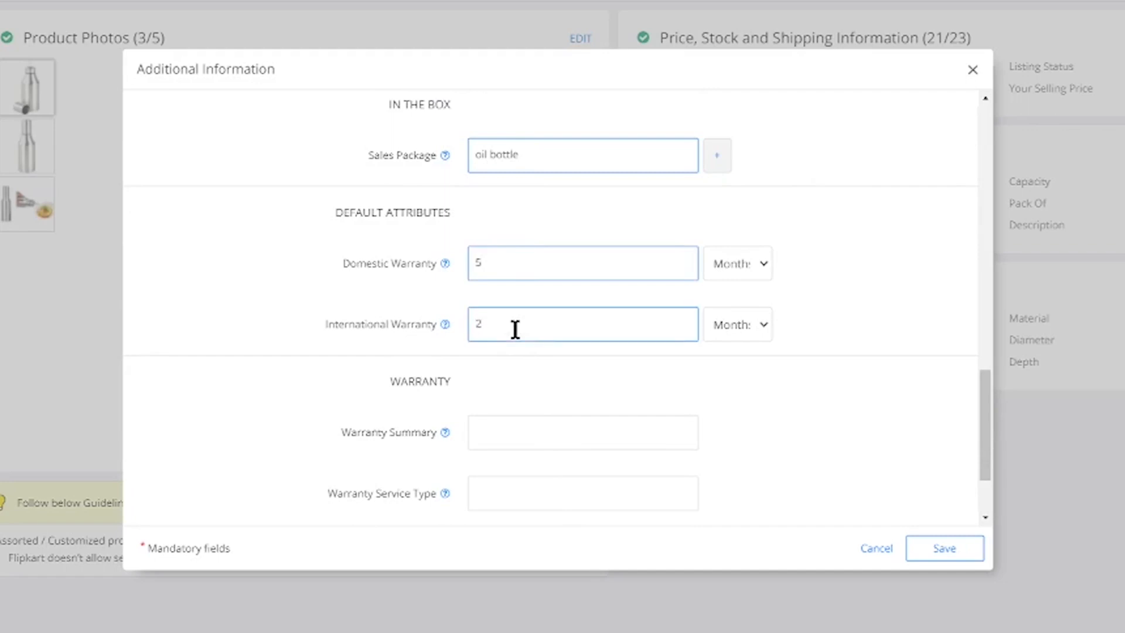
{"action": "scroll", "coordinate": [558, 347], "scroll_direction": "down", "scroll_amount": 2}
{"action": "left_click", "coordinate": [502, 316]}
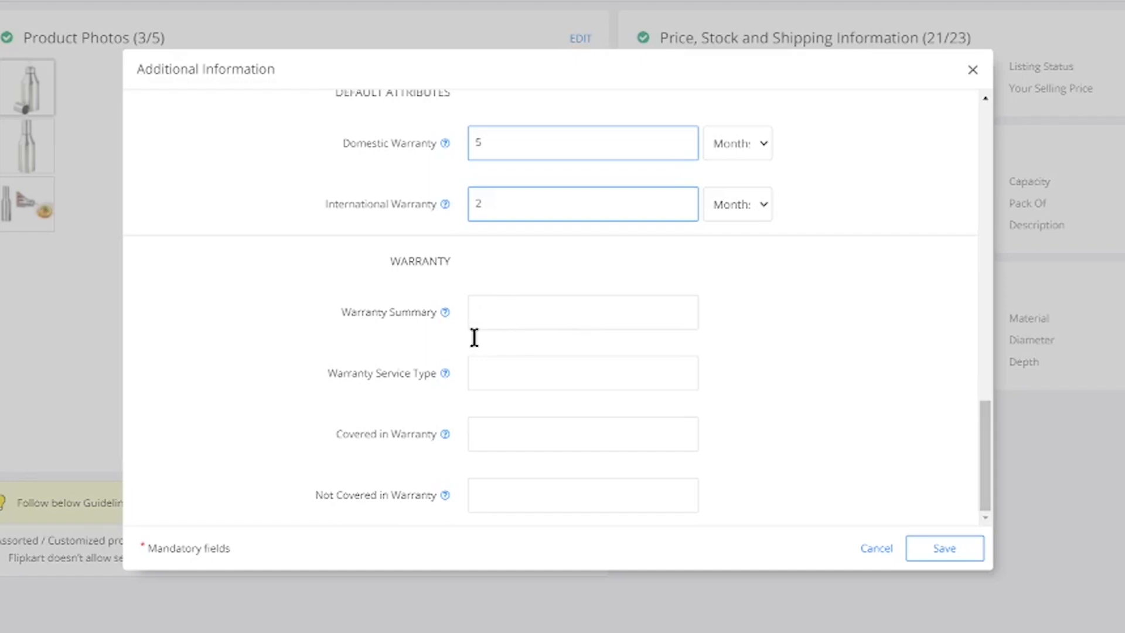
{"action": "left_click", "coordinate": [943, 551]}
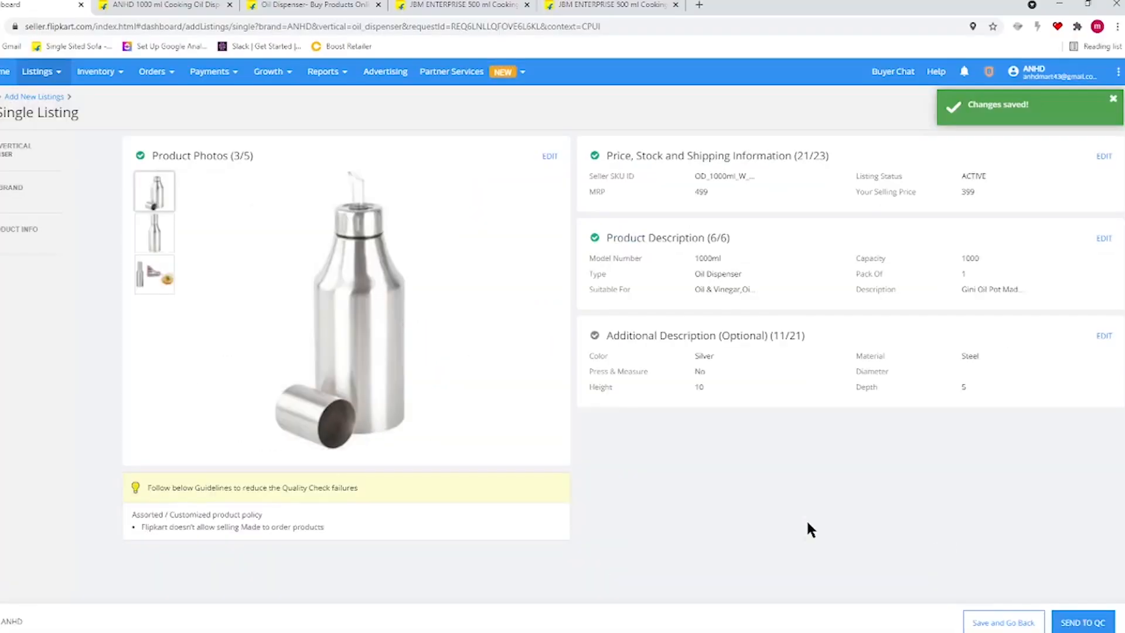
Review the completed listing sections and examine the draft, passed and failed quality check statuses among the single listings in progress
{"action": "left_click_drag", "start_coordinate": [583, 149], "coordinate": [684, 265]}
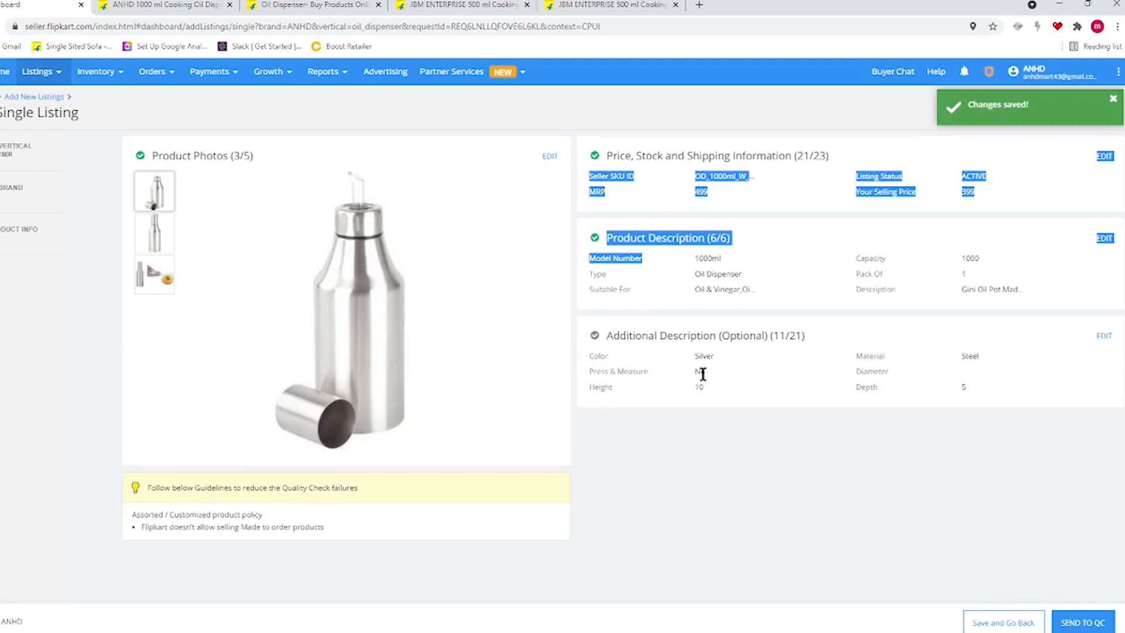
{"action": "left_click", "coordinate": [633, 157]}
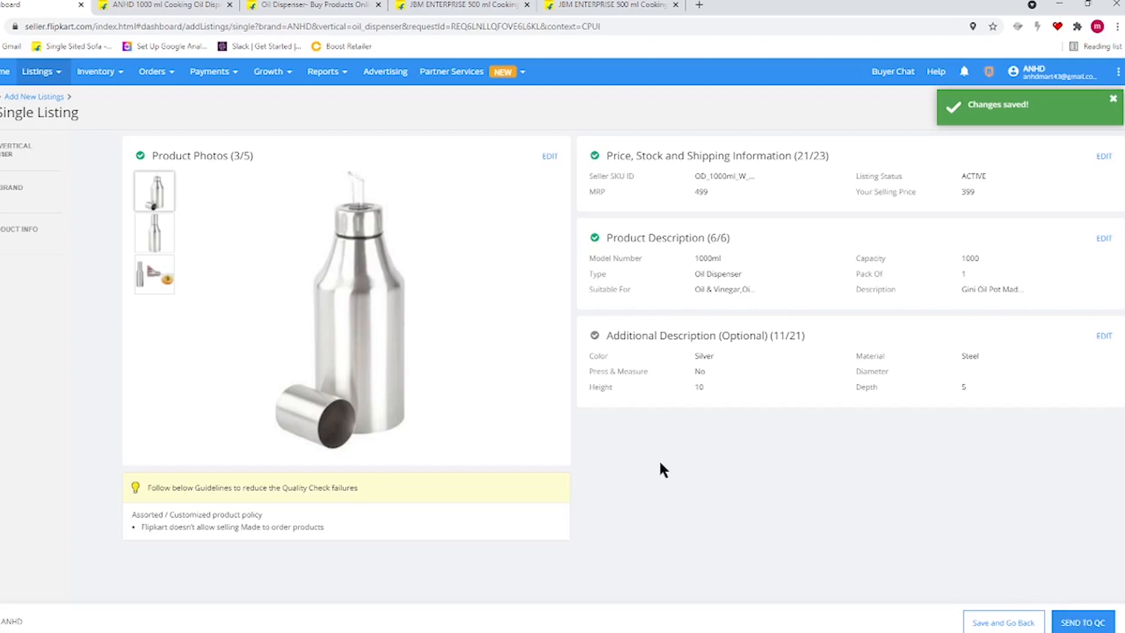
{"action": "left_click", "coordinate": [271, 7]}
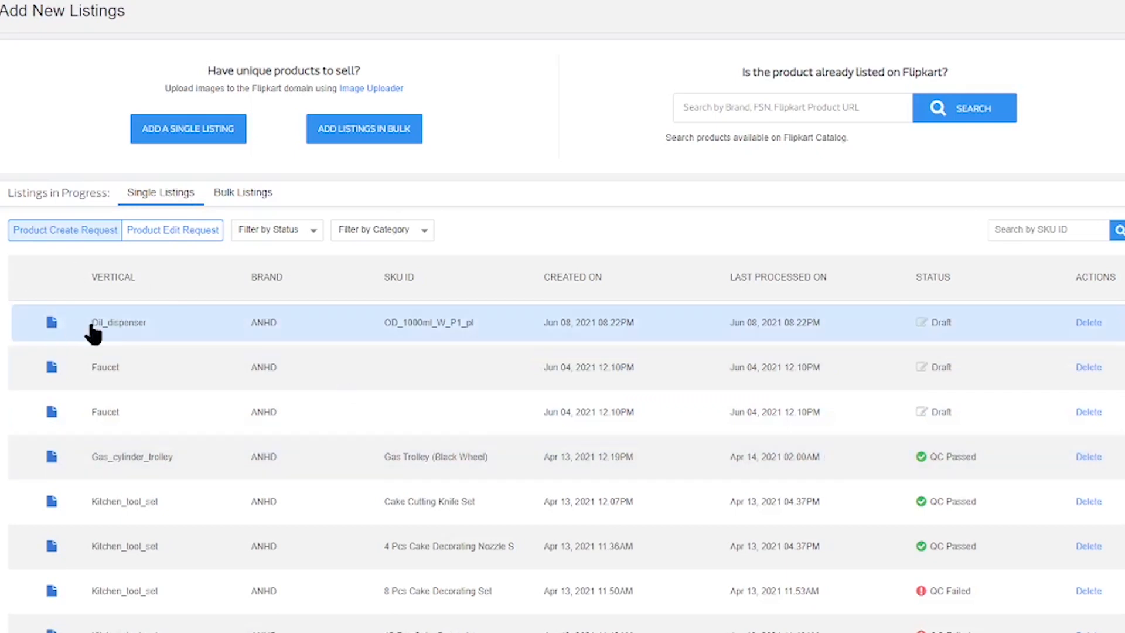
{"action": "left_click_drag", "start_coordinate": [91, 329], "coordinate": [231, 332]}
{"action": "scroll", "coordinate": [885, 382], "scroll_direction": "down", "scroll_amount": 3}
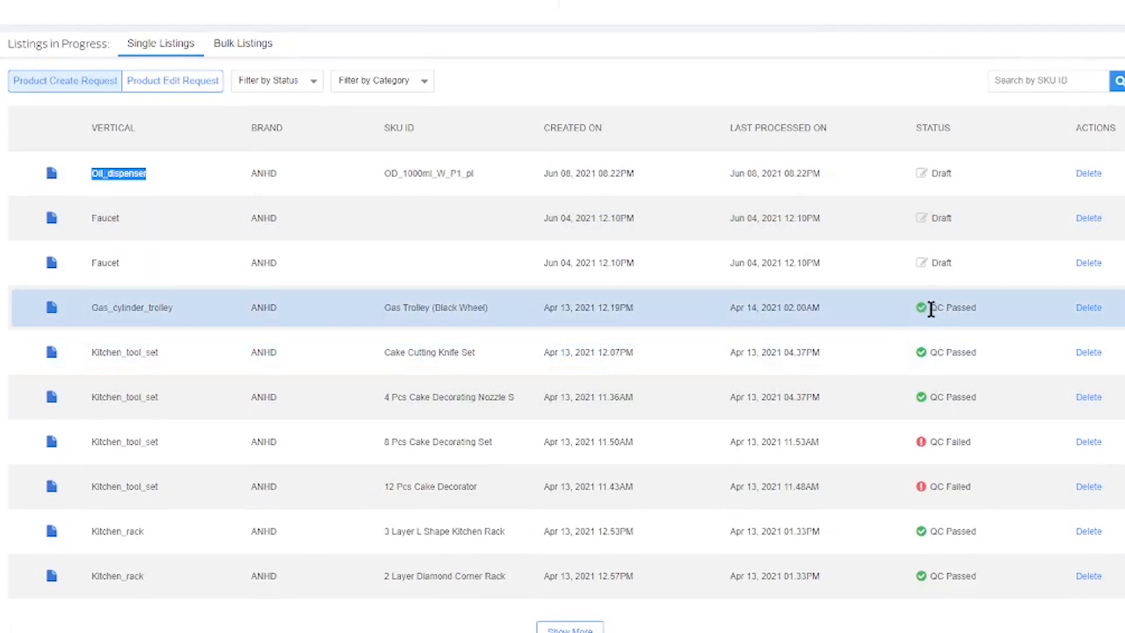
{"action": "left_click_drag", "start_coordinate": [930, 309], "coordinate": [972, 309]}
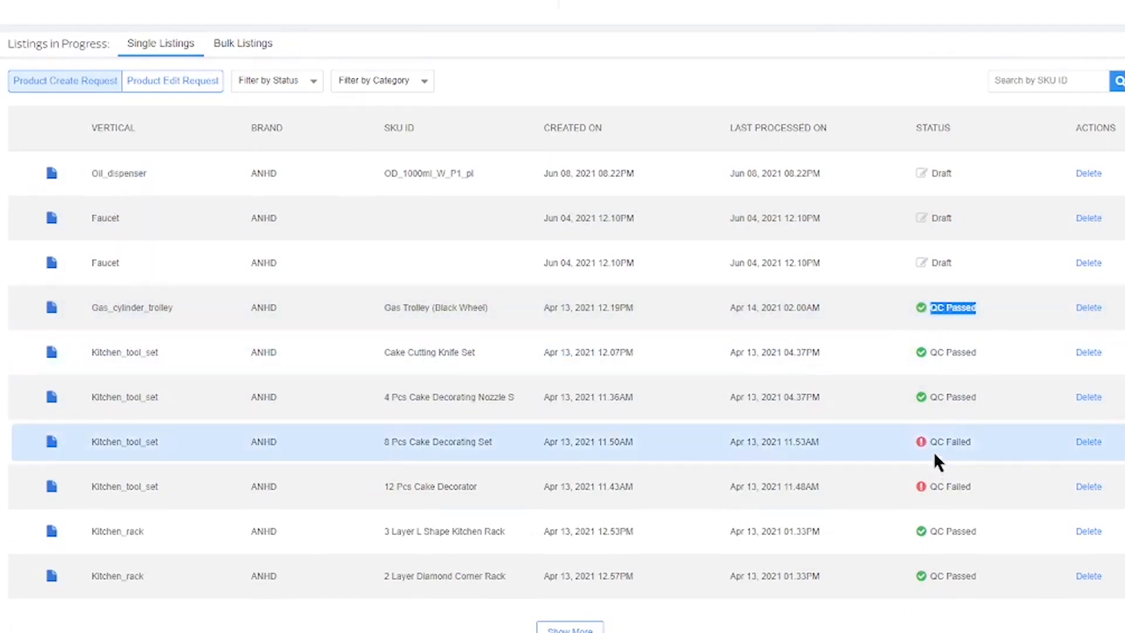
{"action": "left_click_drag", "start_coordinate": [929, 442], "coordinate": [968, 442]}
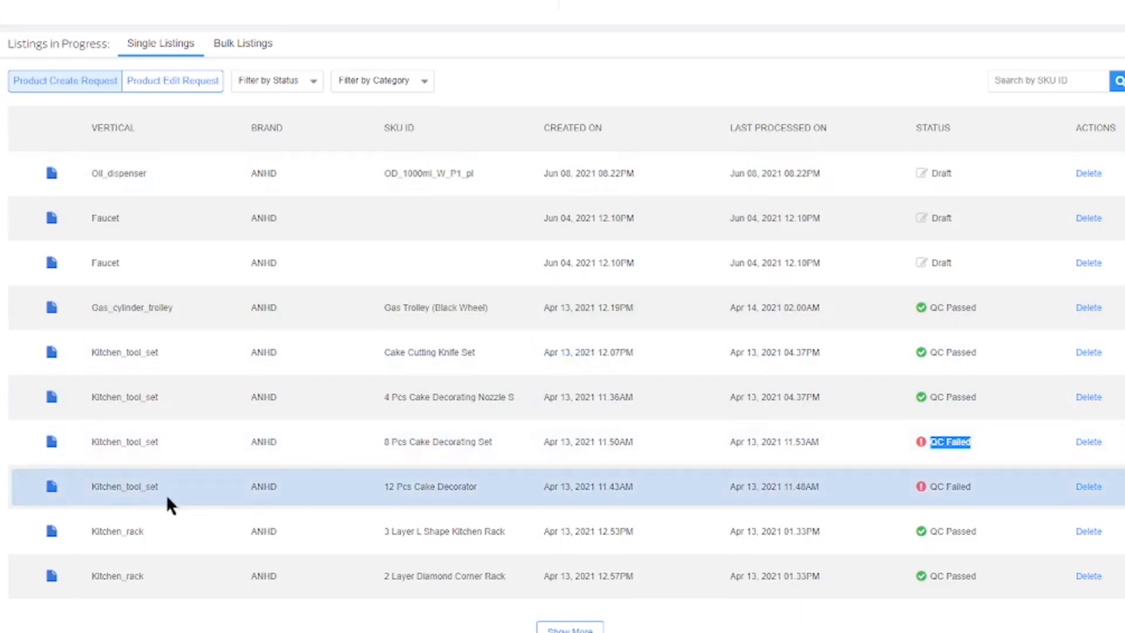
Open the failed 8 Pcs Cake Decorating Set listing and read the quality check failure reason on its front view photo
{"action": "left_click", "coordinate": [52, 443]}
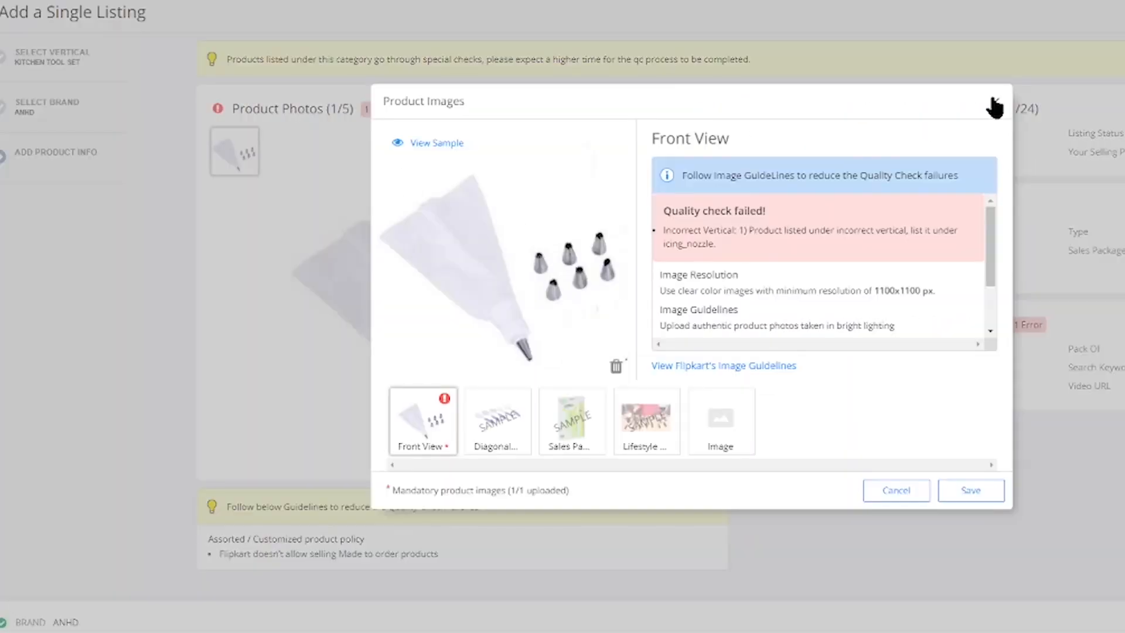
{"action": "left_click", "coordinate": [993, 102]}
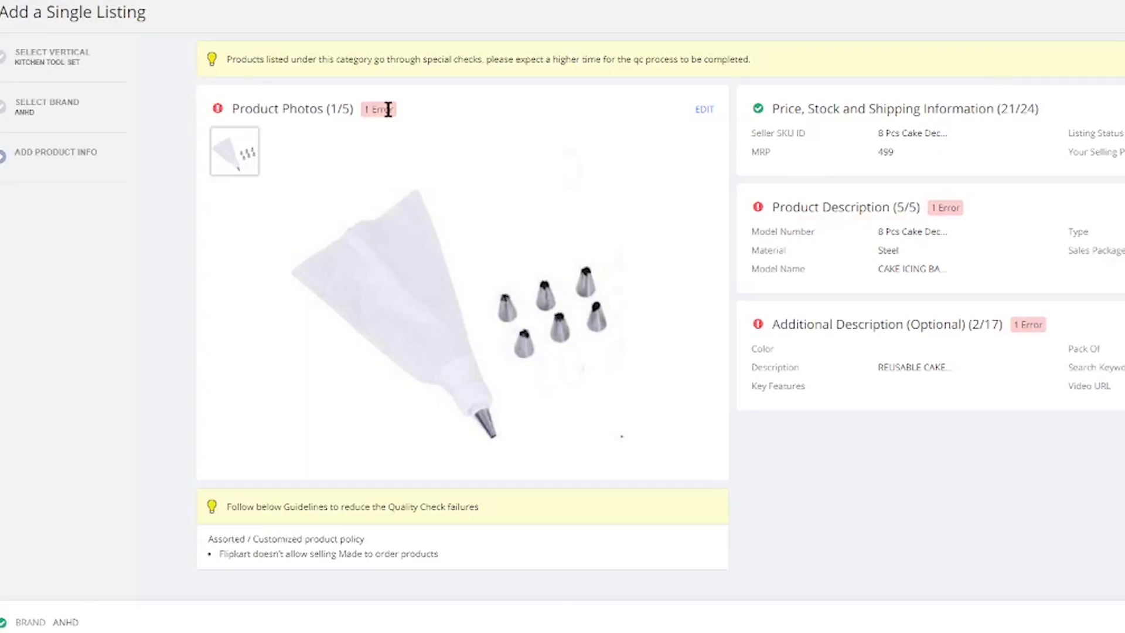
{"action": "left_click", "coordinate": [704, 111]}
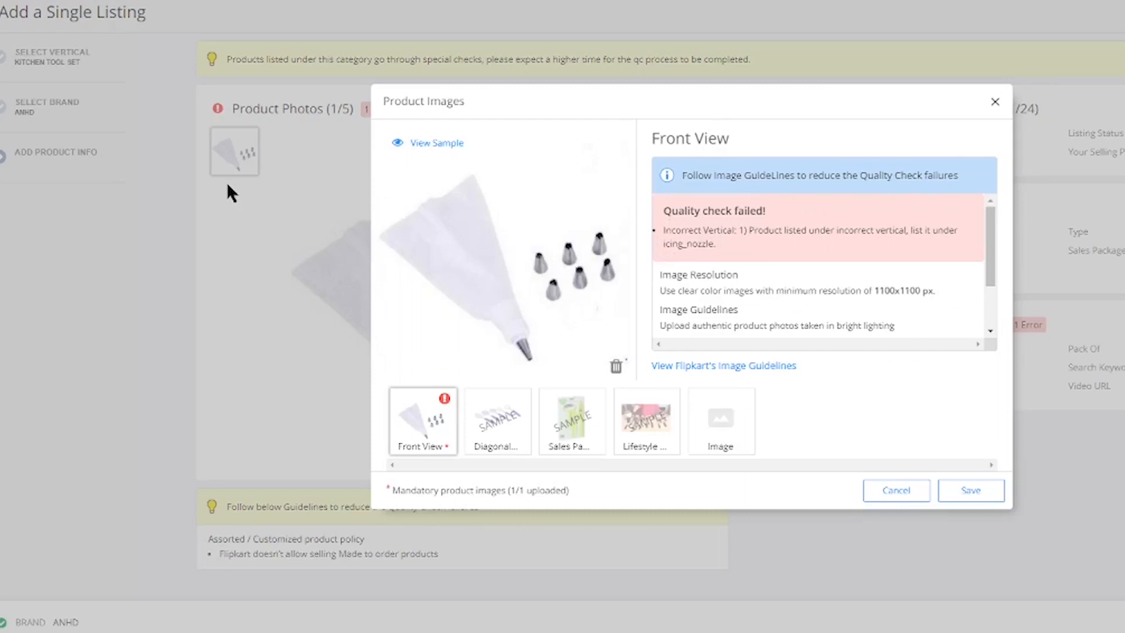
{"action": "left_click", "coordinate": [995, 102]}
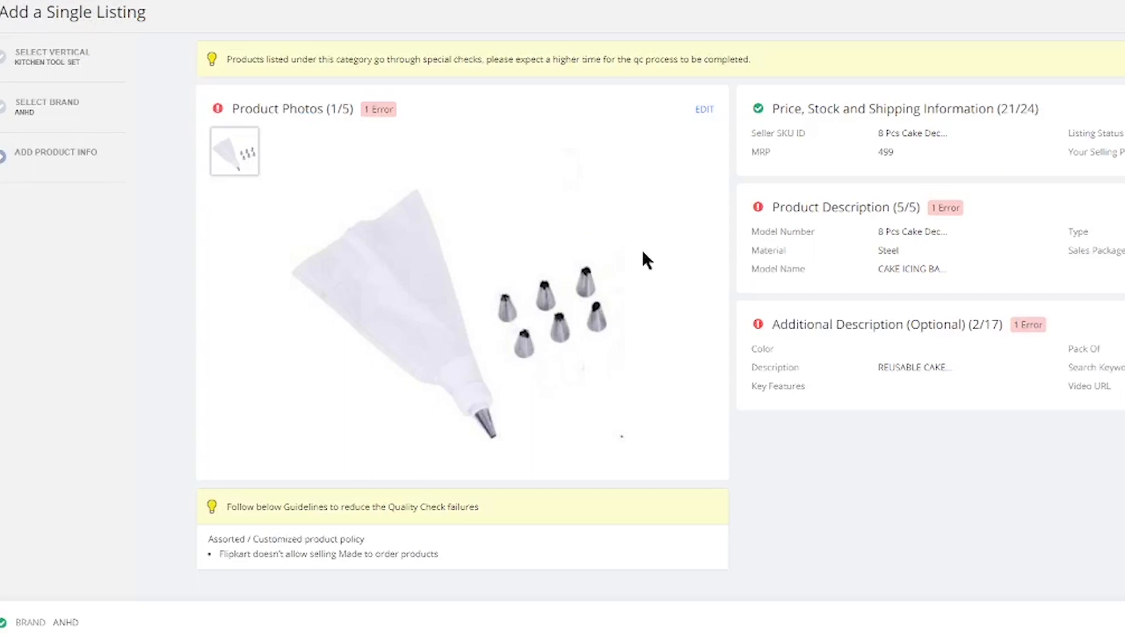
{"action": "left_click", "coordinate": [703, 110]}
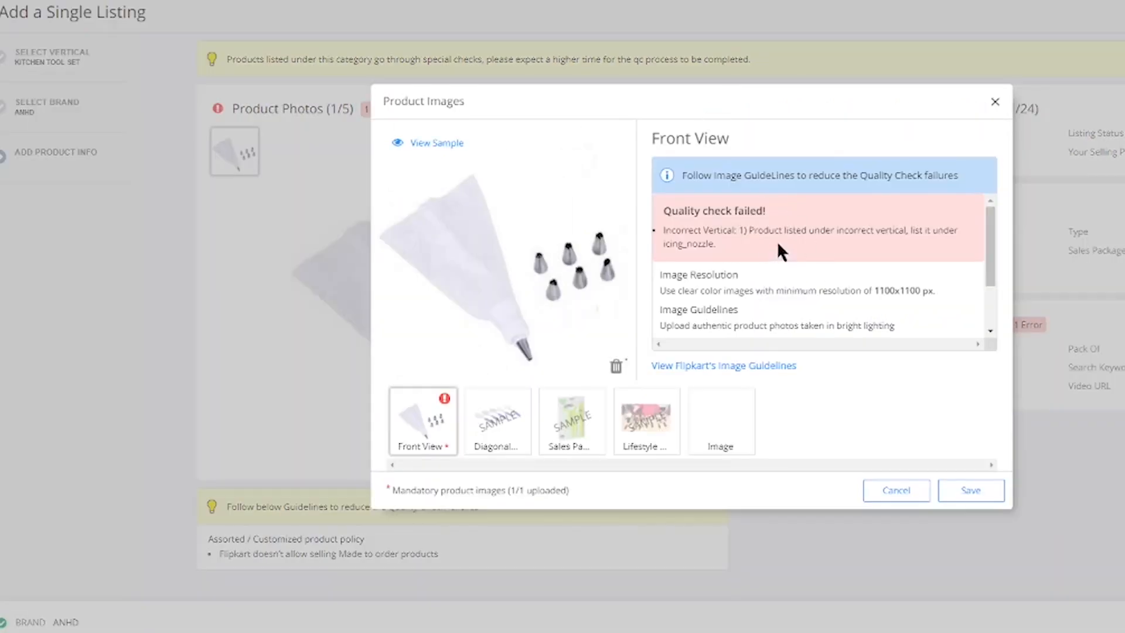
{"action": "left_click_drag", "start_coordinate": [819, 231], "coordinate": [884, 245]}
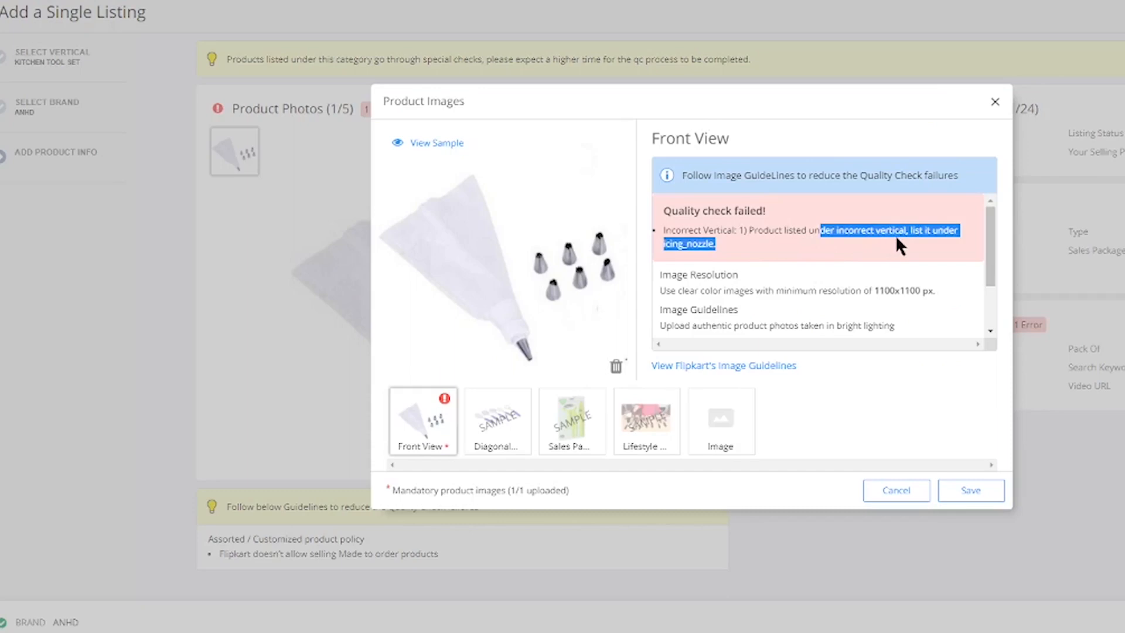
{"action": "left_click", "coordinate": [744, 244]}
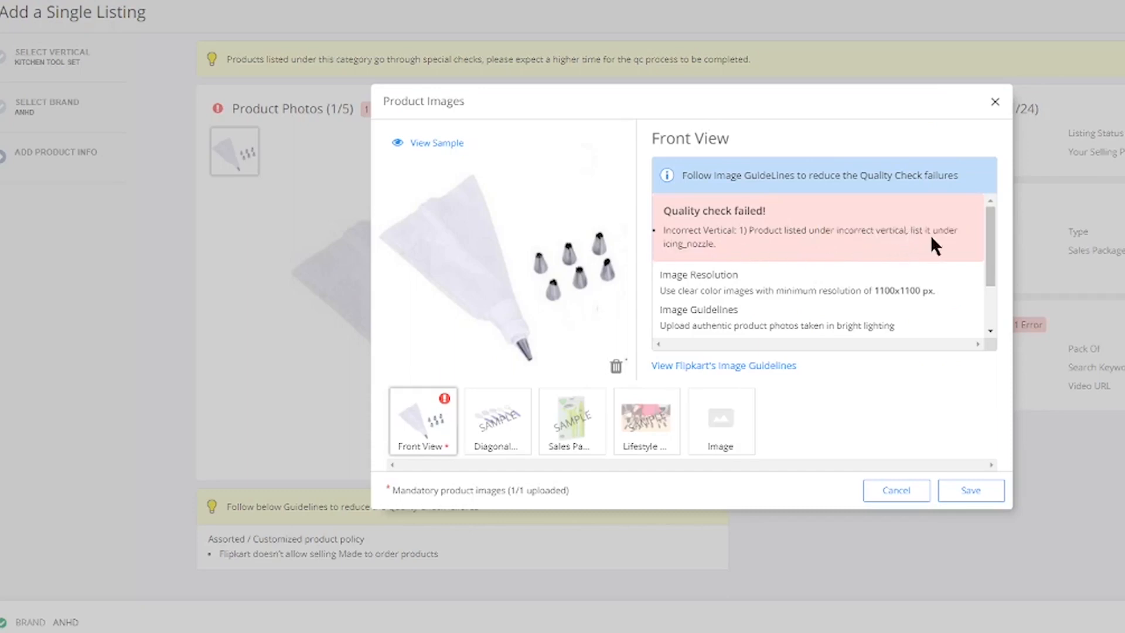
{"action": "left_click_drag", "start_coordinate": [664, 244], "coordinate": [716, 245]}
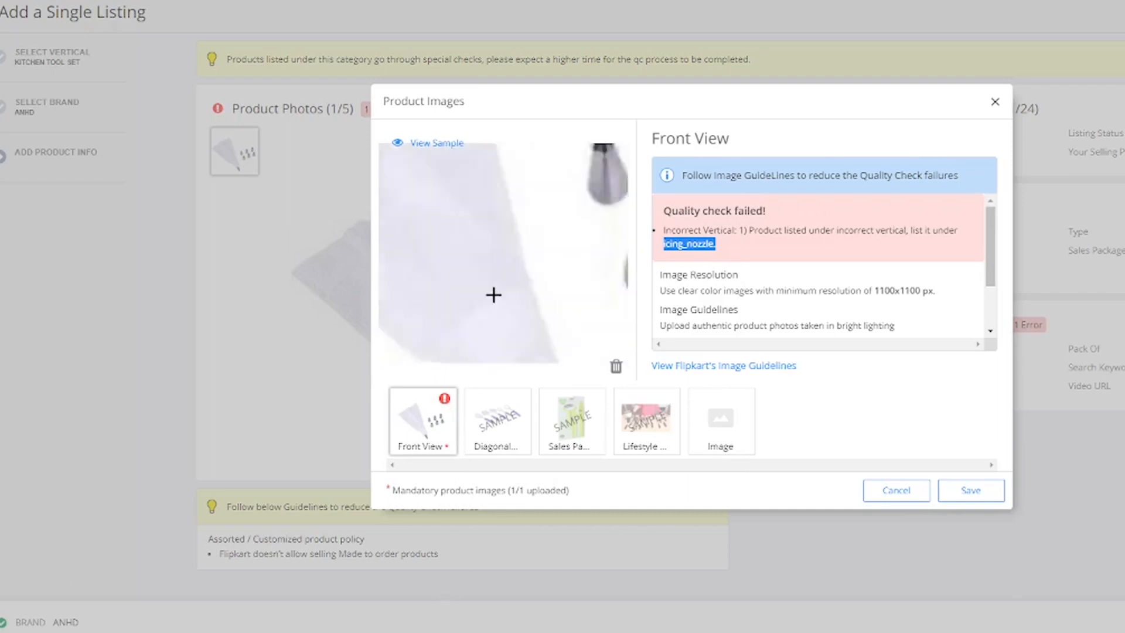
{"action": "left_click", "coordinate": [995, 102]}
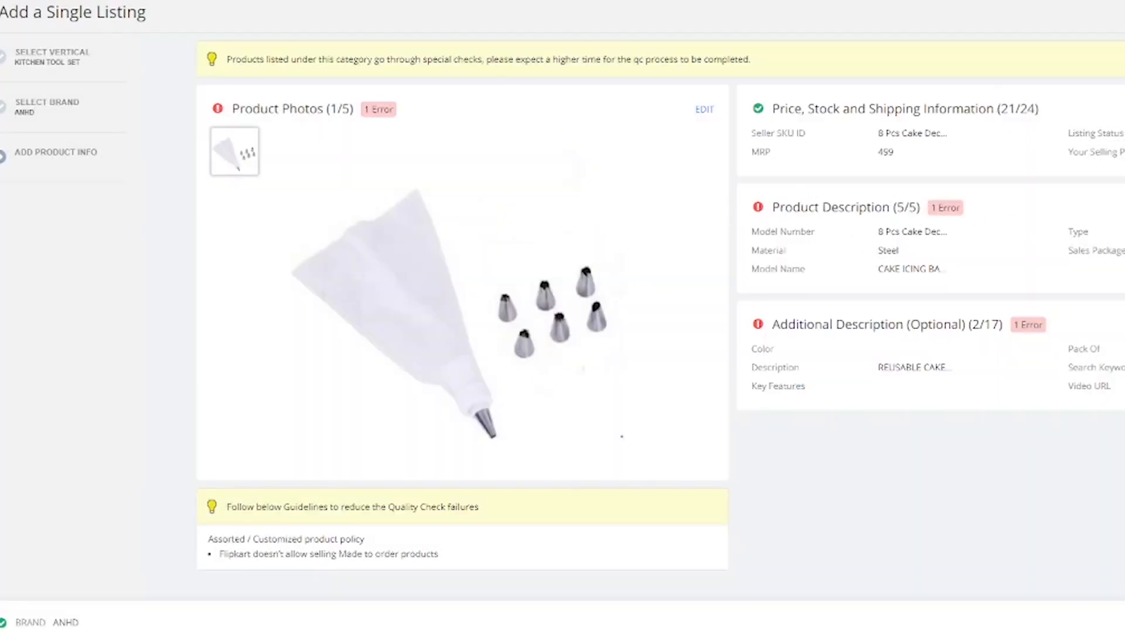
Open the cake decorating set's product description and read through the full Sales Package text
{"action": "left_click", "coordinate": [834, 221]}
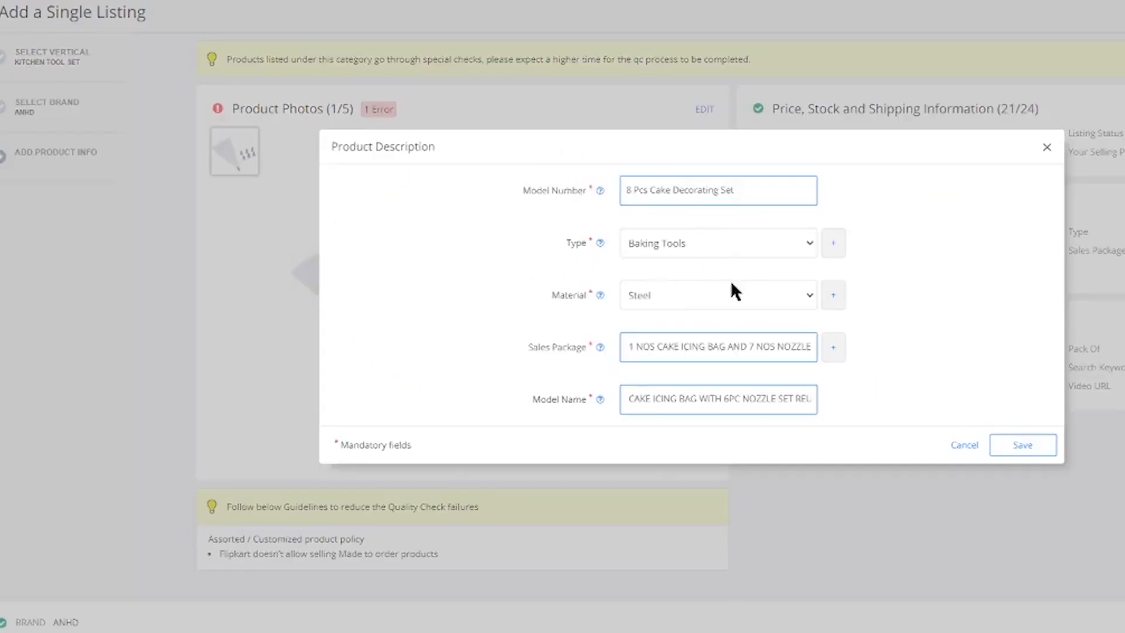
{"action": "left_click", "coordinate": [639, 346]}
{"action": "left_click", "coordinate": [696, 345]}
{"action": "key", "text": "Right"}
{"action": "key", "text": "Right"}
{"action": "key", "text": "Right"}
{"action": "key", "text": "Right"}
{"action": "key", "text": "Right"}
{"action": "key", "text": "Right"}
{"action": "key", "text": "Right"}
{"action": "key", "text": "Right"}
{"action": "key", "text": "Right"}
{"action": "key", "text": "Right"}
{"action": "key", "text": "Right"}
{"action": "key", "text": "Right"}
{"action": "key", "text": "Right"}
{"action": "key", "text": "Right"}
{"action": "key", "text": "Right"}
{"action": "key", "text": "Right"}
{"action": "key", "text": "Right"}
{"action": "key", "text": "Right"}
{"action": "key", "text": "Right"}
{"action": "key", "text": "Right"}
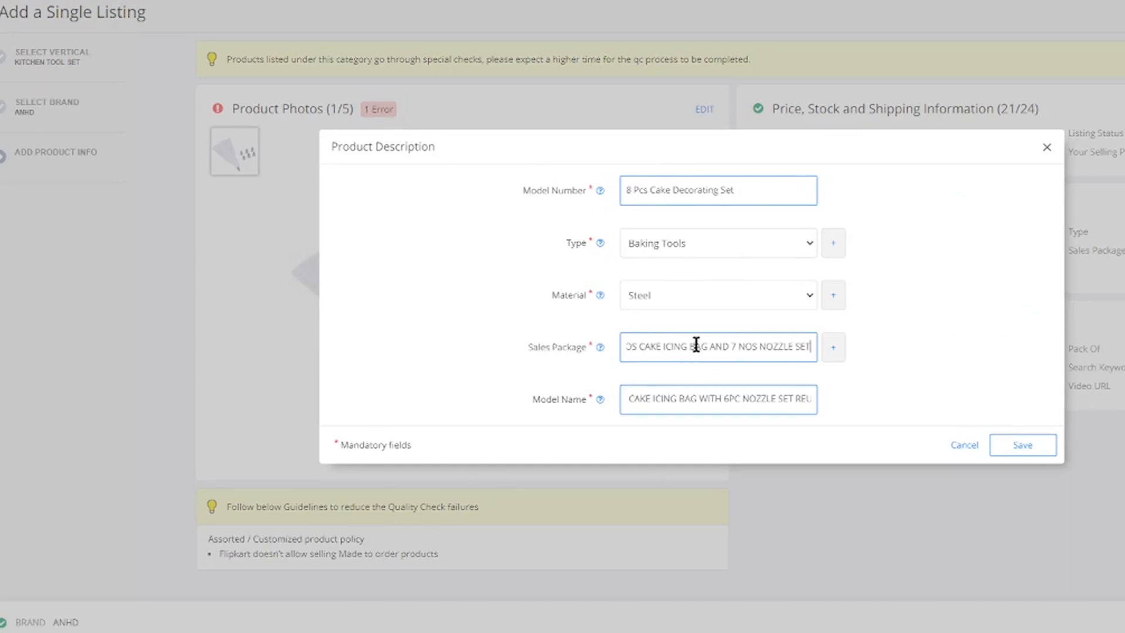
Read through the long Model Name text and close the product description without saving
{"action": "left_click", "coordinate": [720, 397]}
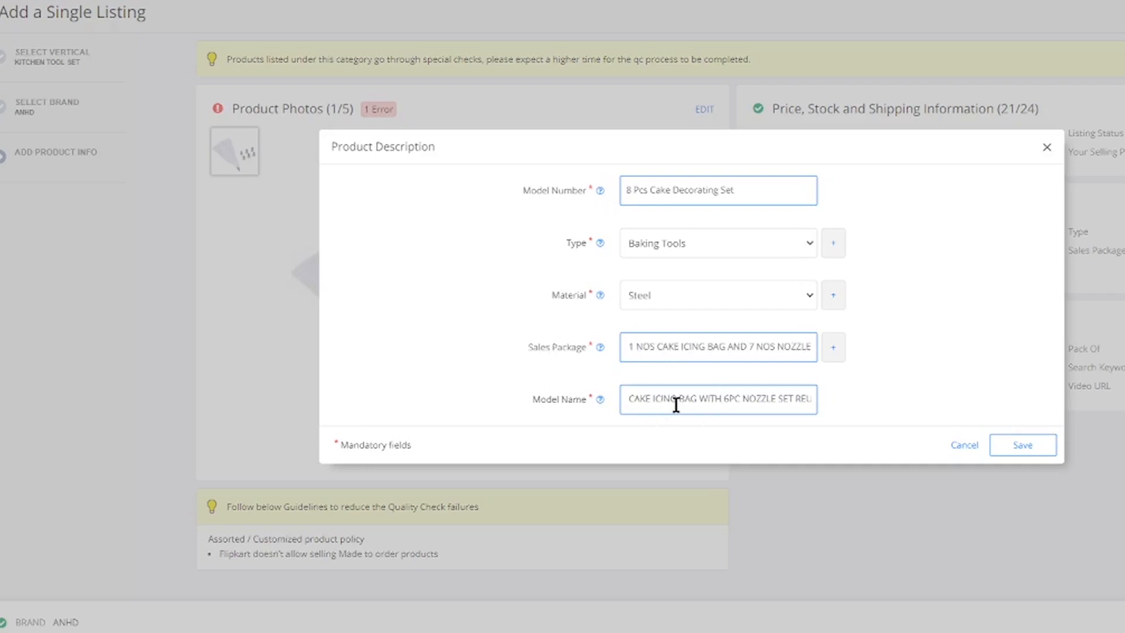
{"action": "key", "text": "Right"}
{"action": "key", "text": "Right"}
{"action": "key", "text": "Right"}
{"action": "key", "text": "Right"}
{"action": "key", "text": "Right"}
{"action": "key", "text": "Right"}
{"action": "key", "text": "Right"}
{"action": "key", "text": "Right"}
{"action": "key", "text": "Right"}
{"action": "key", "text": "Right"}
{"action": "key", "text": "Right"}
{"action": "key", "text": "Right"}
{"action": "key", "text": "Right"}
{"action": "key", "text": "Right"}
{"action": "key", "text": "Right"}
{"action": "key", "text": "Right"}
{"action": "key", "text": "Right"}
{"action": "key", "text": "Right"}
{"action": "key", "text": "Right"}
{"action": "key", "text": "Right"}
{"action": "key", "text": "Right"}
{"action": "key", "text": "Right"}
{"action": "key", "text": "Right"}
{"action": "key", "text": "Right"}
{"action": "key", "text": "Right"}
{"action": "key", "text": "Right"}
{"action": "key", "text": "Right"}
{"action": "key", "text": "Right"}
{"action": "key", "text": "Right"}
{"action": "key", "text": "Right"}
{"action": "key", "text": "Right"}
{"action": "key", "text": "Right"}
{"action": "key", "text": "Right"}
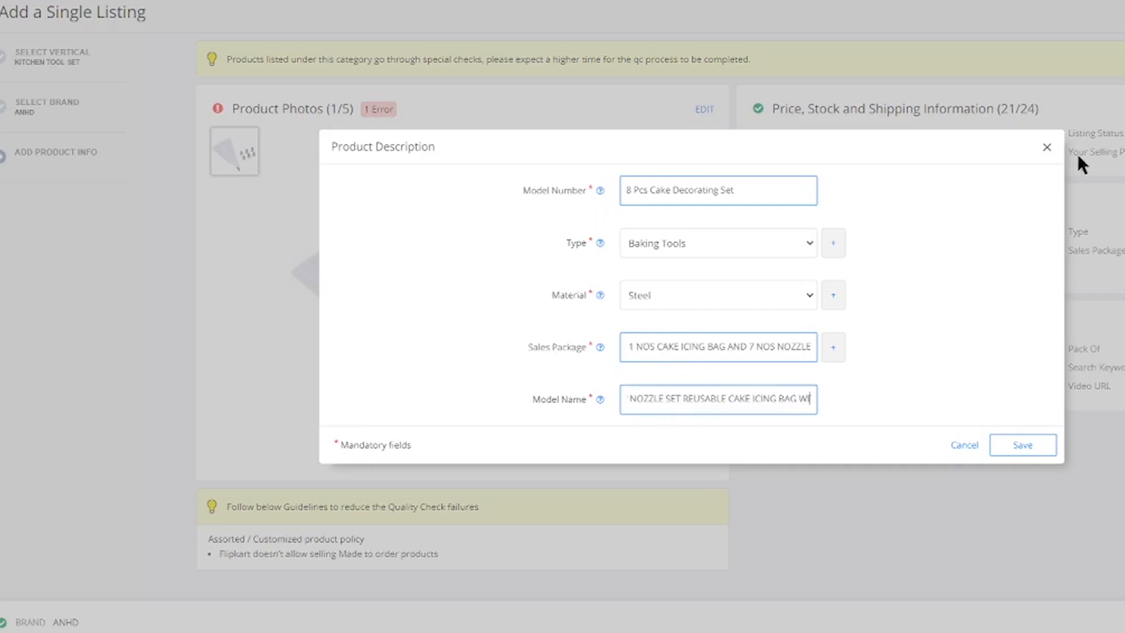
{"action": "left_click", "coordinate": [1048, 147]}
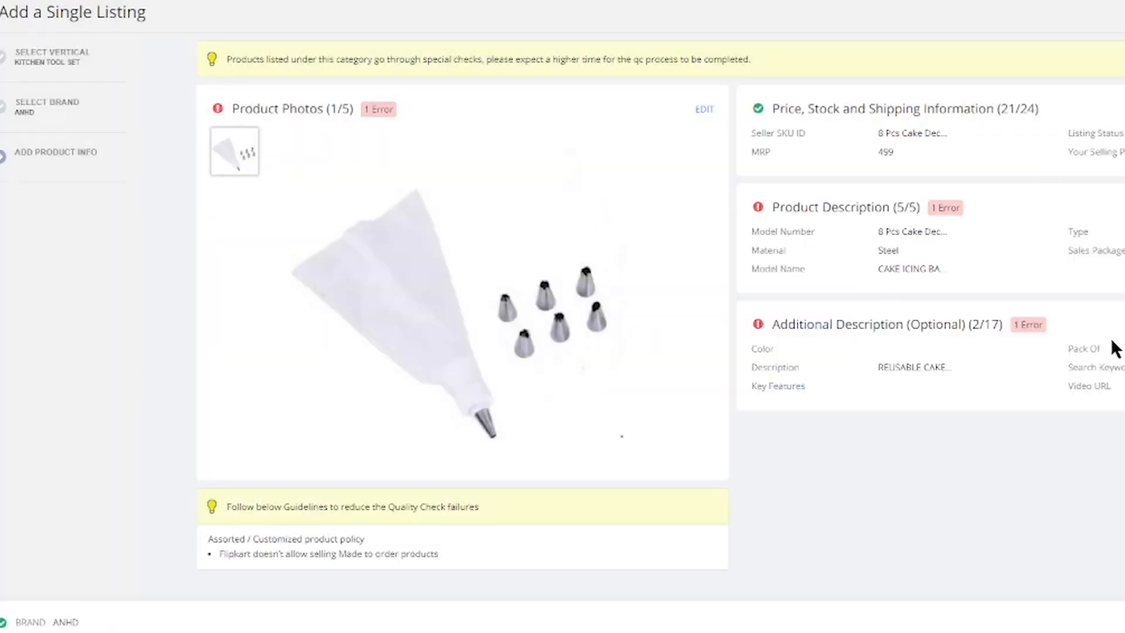
Check the description suggestion in the cake decorating set's additional information and close it without saving
{"action": "left_click", "coordinate": [1123, 324]}
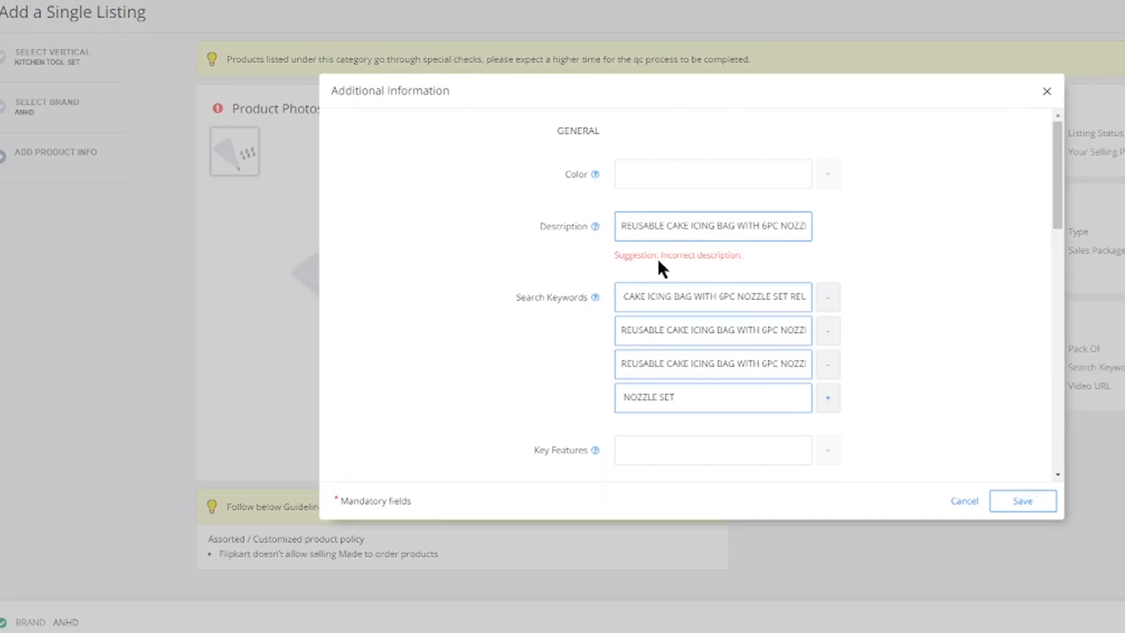
{"action": "double_click", "coordinate": [717, 227]}
{"action": "left_click", "coordinate": [1047, 91]}
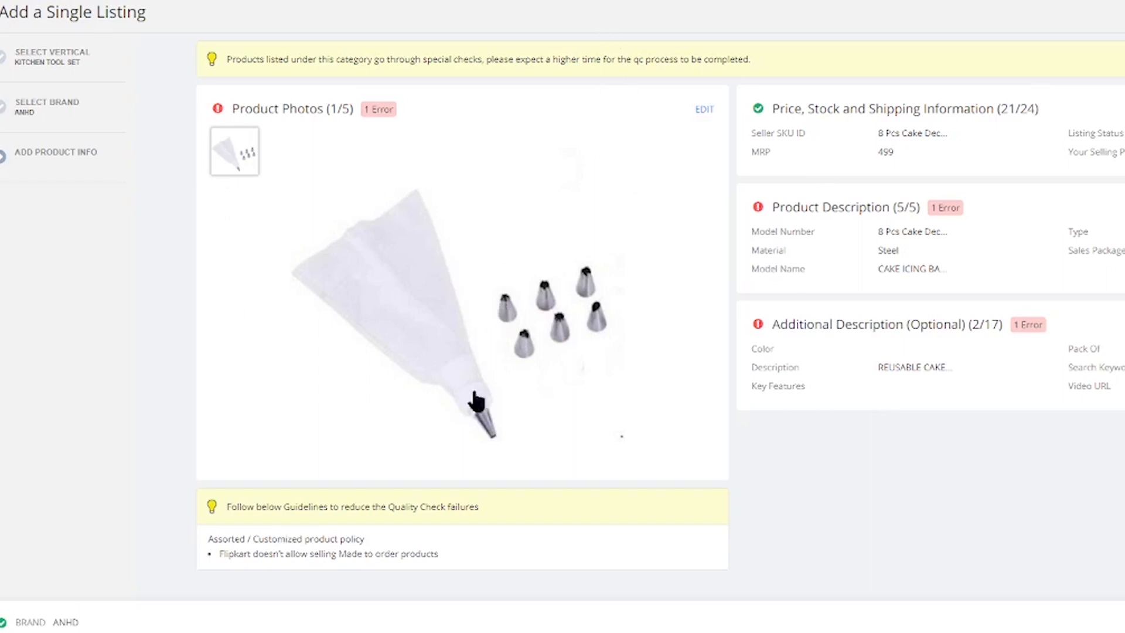
Bring up the navigation options for managing listings
{"action": "scroll", "coordinate": [570, 241], "scroll_direction": "down", "scroll_amount": 1}
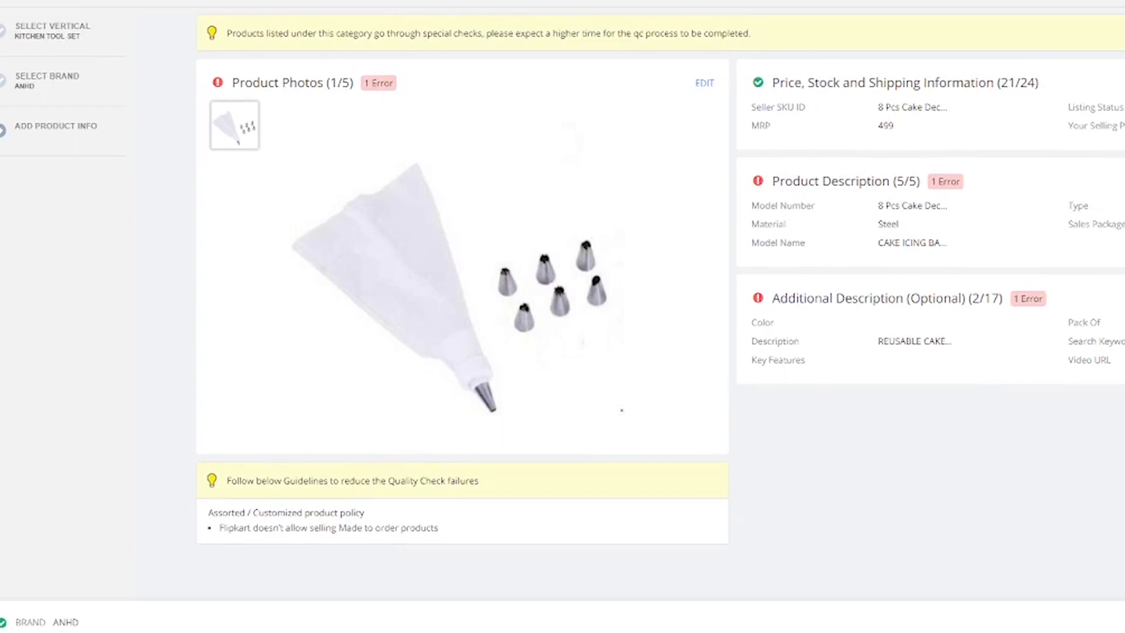
{"action": "mouse_move", "coordinate": [109, 1]}
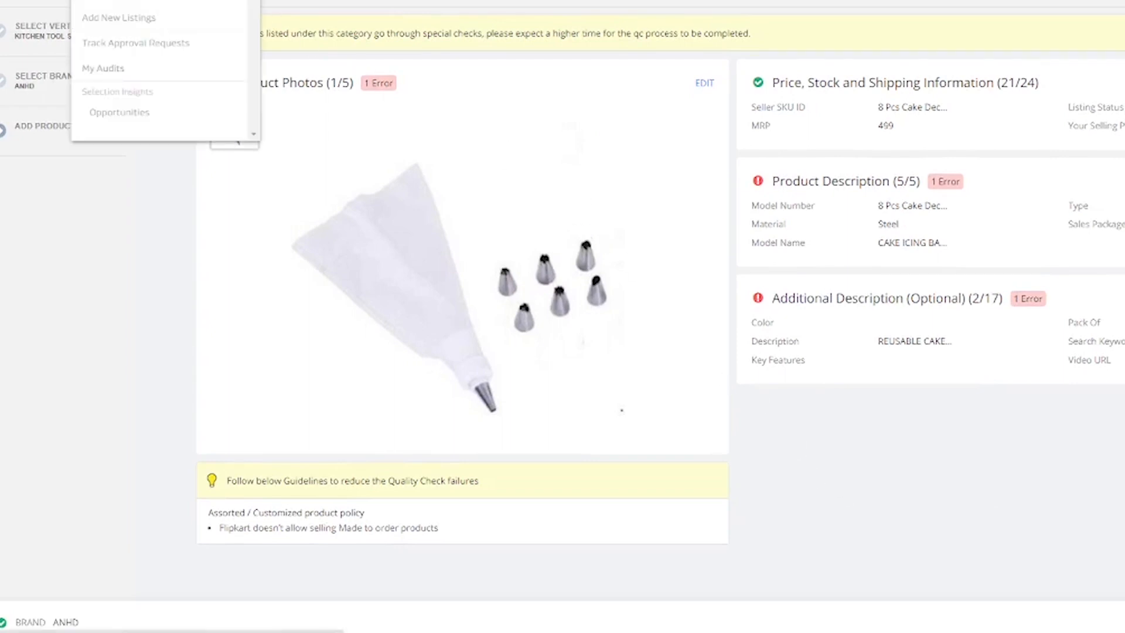